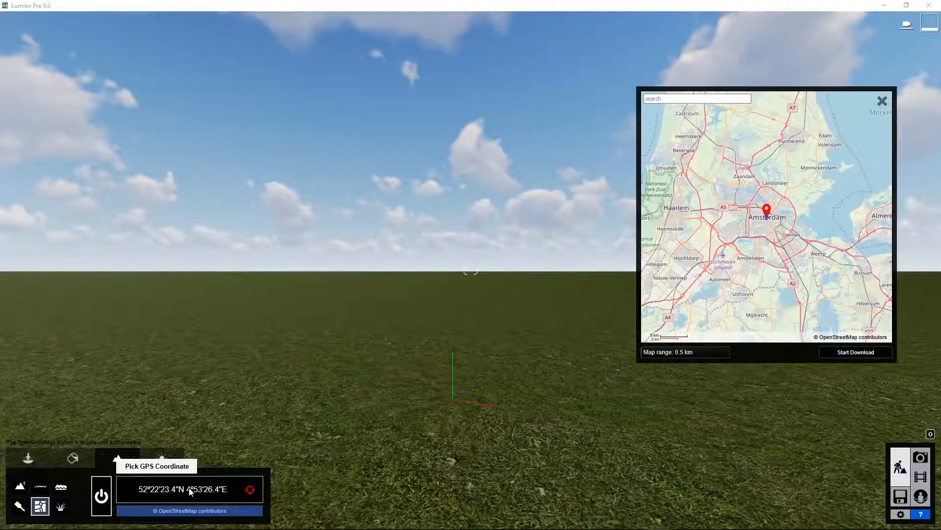
Place the map marker near Schiphol airport southwest of Amsterdam, and move it to a spot north of the city.
mouse_move(749, 242)
left_mouse_down()
mouse_move(739, 218)
mouse_move(729, 264)
mouse_move(753, 251)
left_mouse_up()
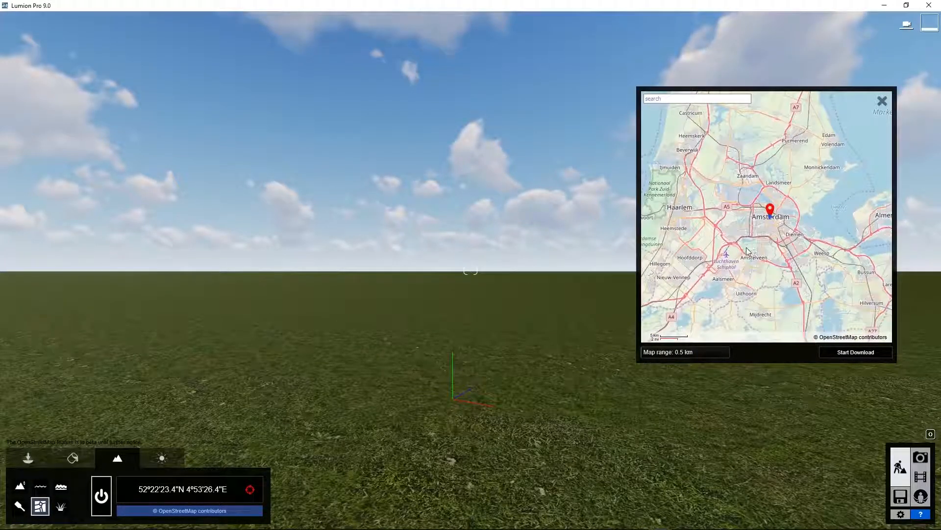
left_click(729, 256)
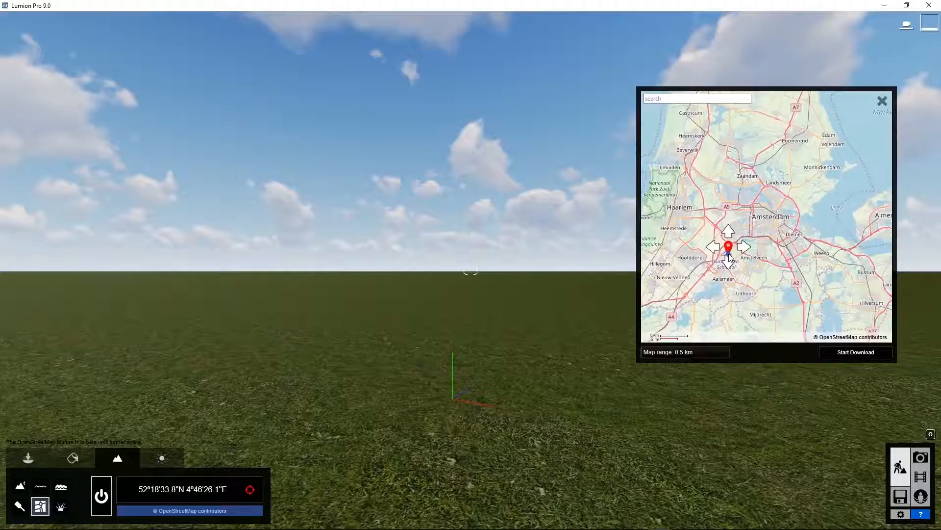
left_click(754, 174)
Move the map marker from the Netherlands to central London and bring the surrounding districts into the map.
scroll(763, 252, "down", 3)
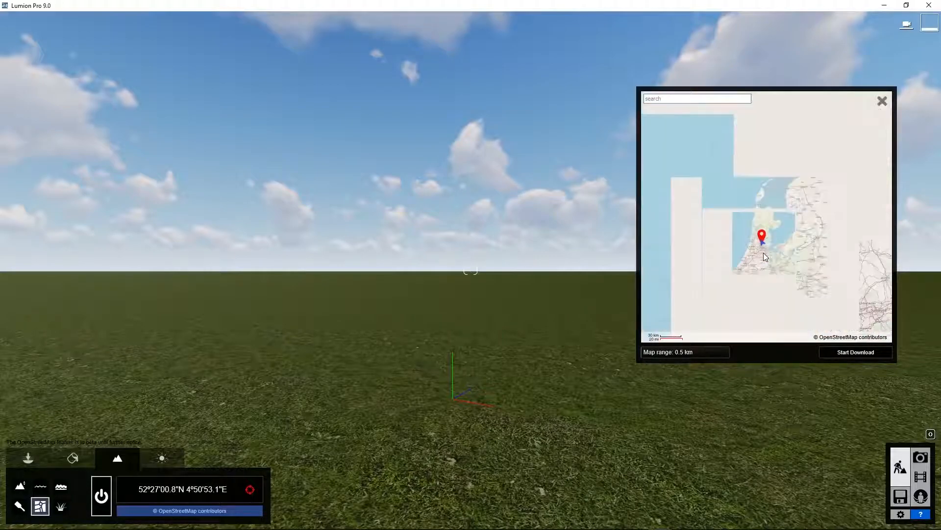
scroll(763, 254, "down", 2)
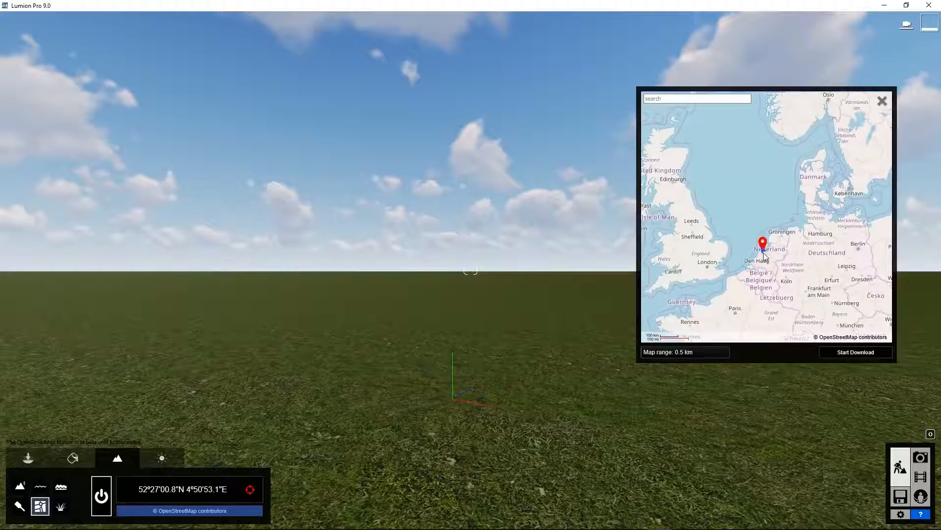
left_click(708, 266)
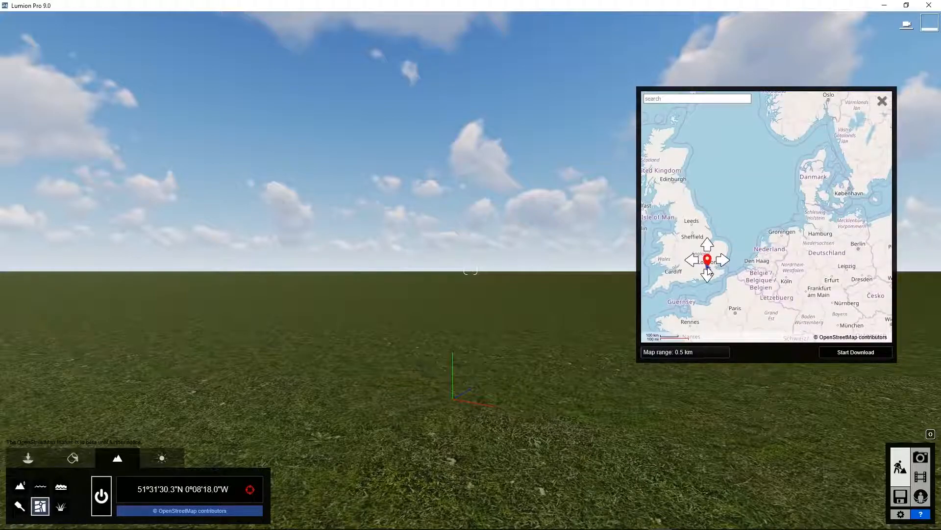
scroll(708, 267, "up", 4)
scroll(708, 269, "up", 3)
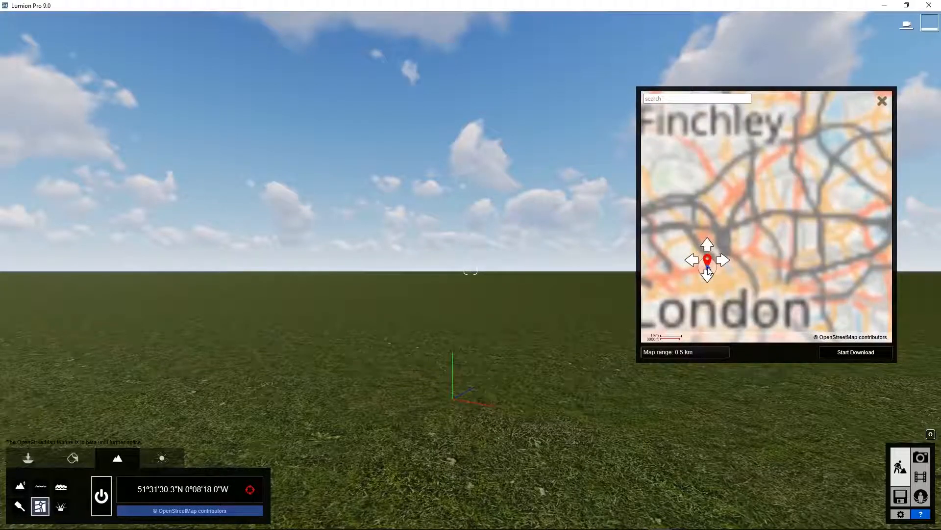
left_click_drag(758, 241, 814, 165)
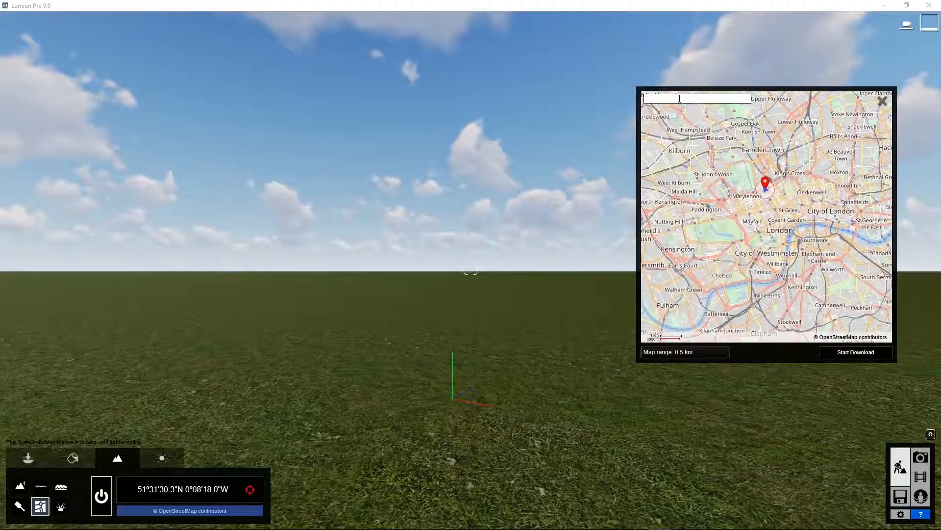
Search the map for "new york", choose New York, New York, and place the marker at the southern tip of Manhattan.
type("new york")
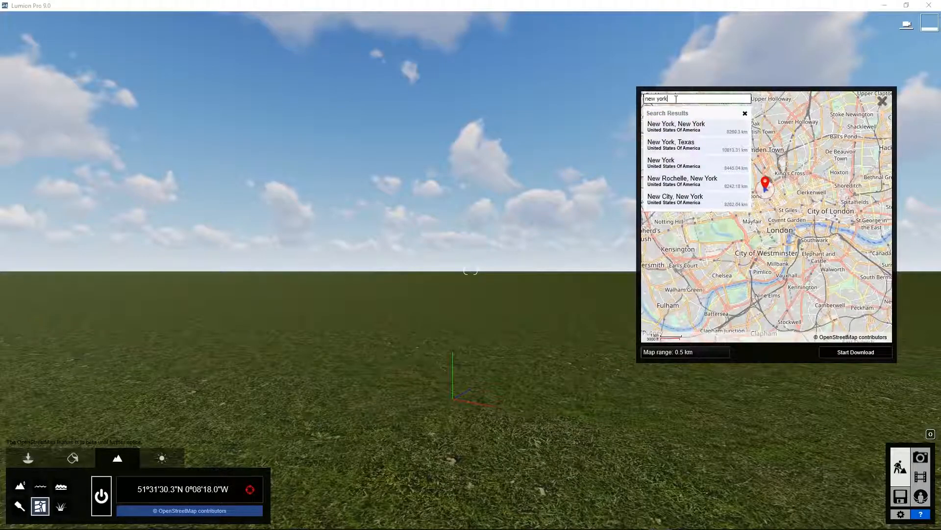
left_click(667, 126)
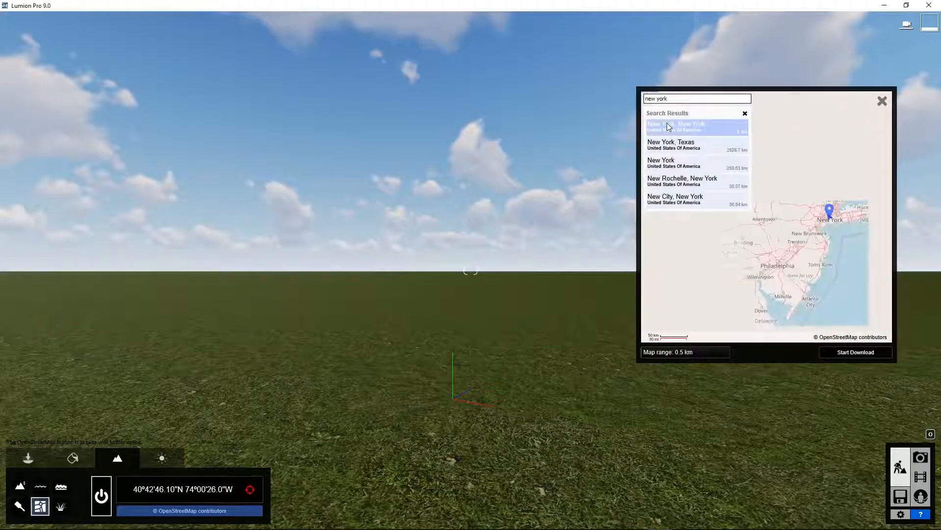
scroll(804, 217, "up", 5)
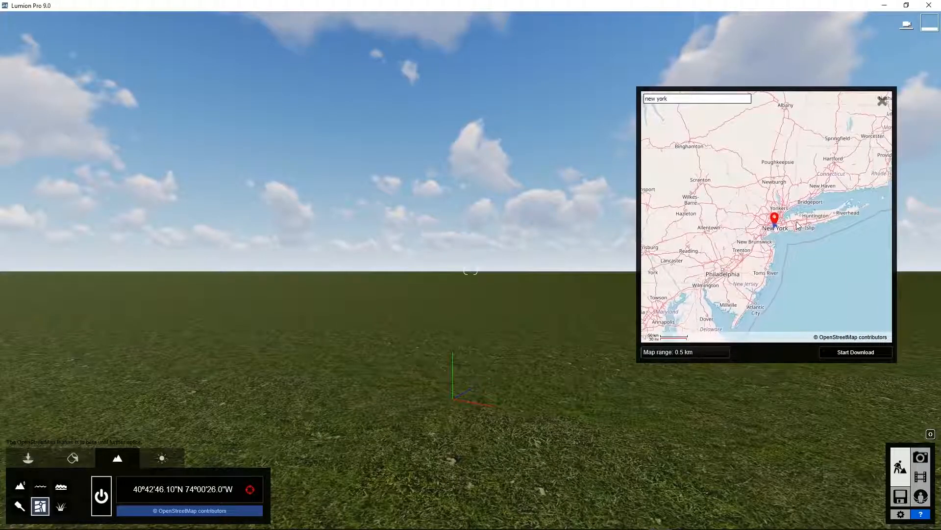
scroll(760, 225, "up", 3)
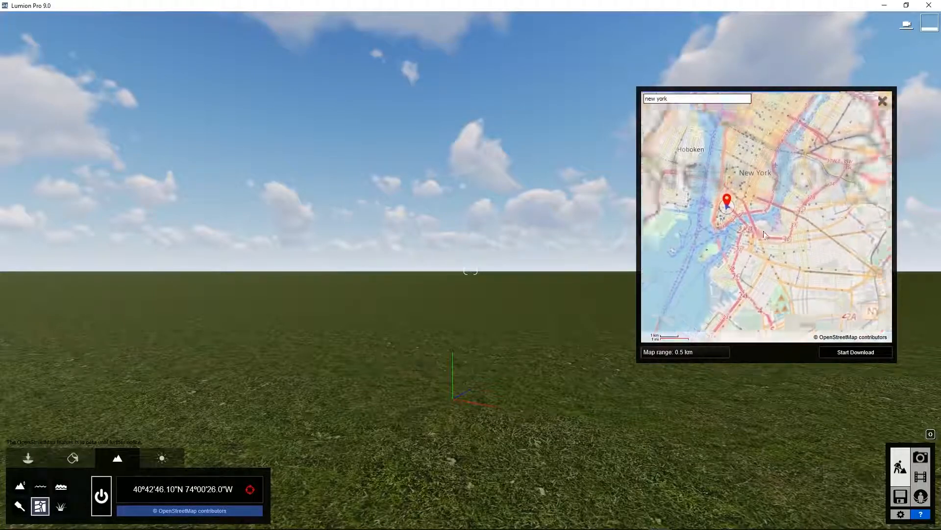
mouse_move(769, 192)
left_mouse_down()
mouse_move(737, 230)
mouse_move(740, 256)
left_mouse_up()
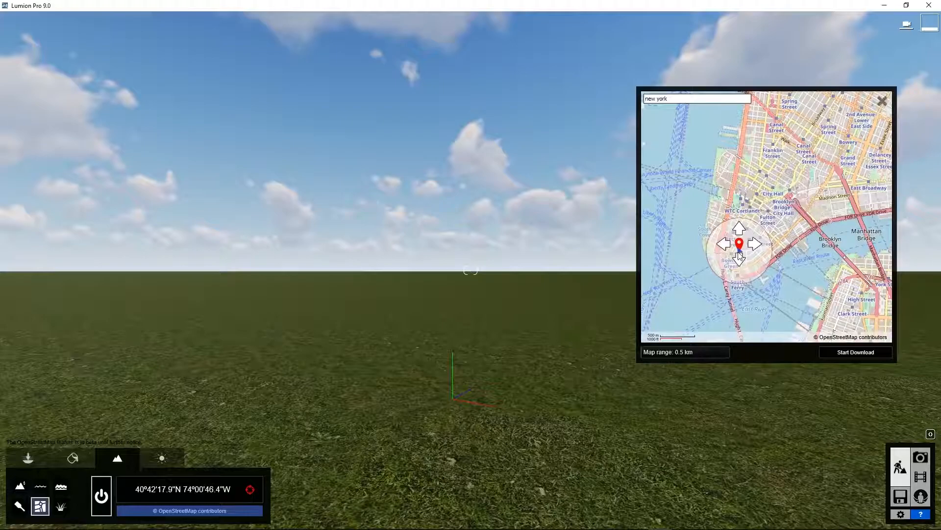
Set the map range to about 0.9 km, centre it on 40°42'24.5"N 74°00'39.6"W, and download the map data.
left_click_drag(651, 353, 659, 353)
left_click_drag(739, 278, 731, 291)
left_click_drag(733, 253, 744, 240)
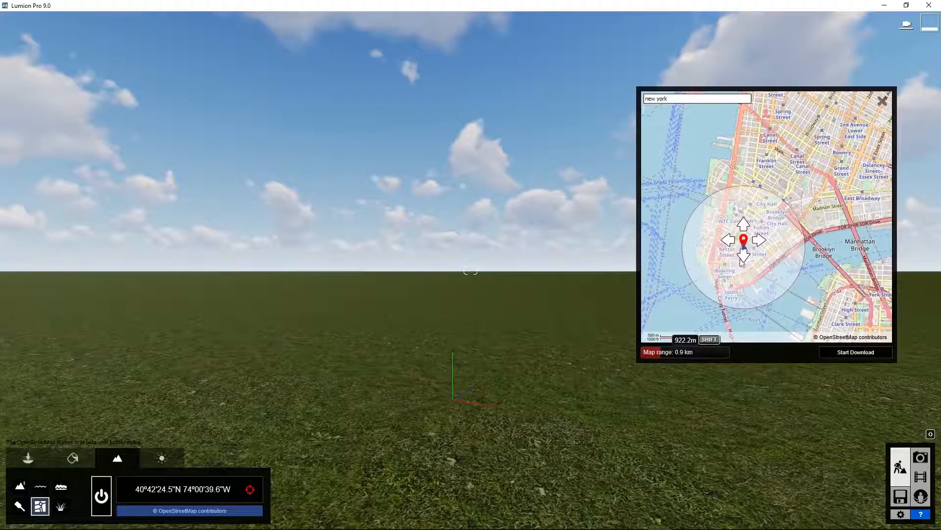
left_click(863, 353)
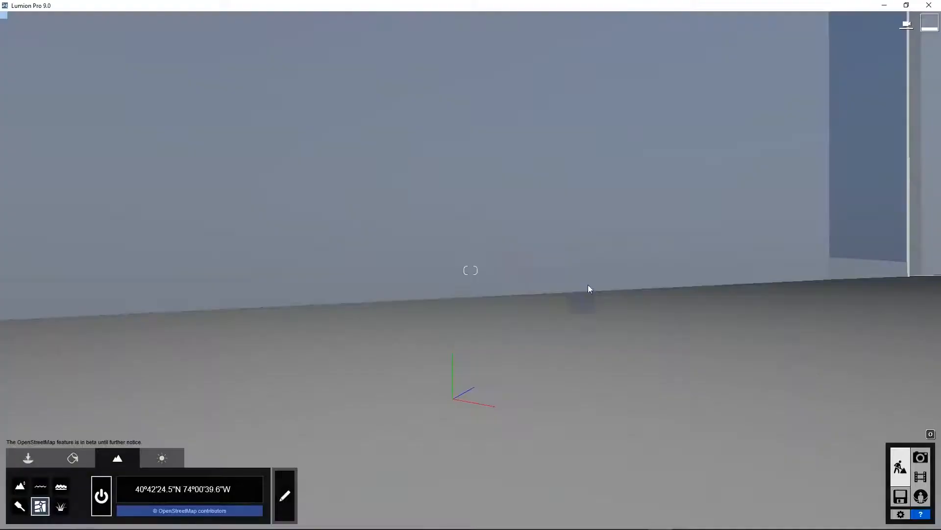
Fly the camera out from between the buildings and examine the Lower Manhattan city model from above.
right_click_drag(360, 206, 360, 252)
key("w")
key("w")
key("w")
key("w")
key("w")
key("w")
key("w")
key("w")
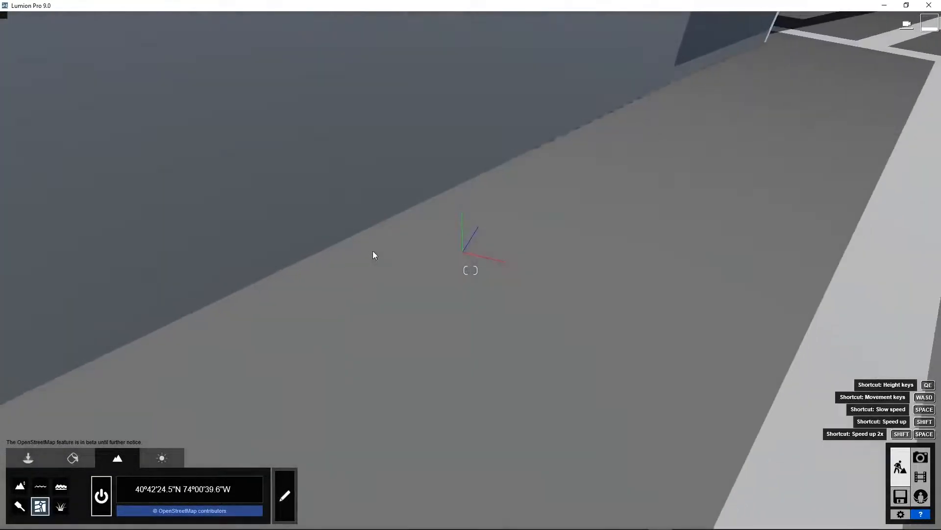
key("w")
key("w")
key("w")
key("w")
key("w")
key("w")
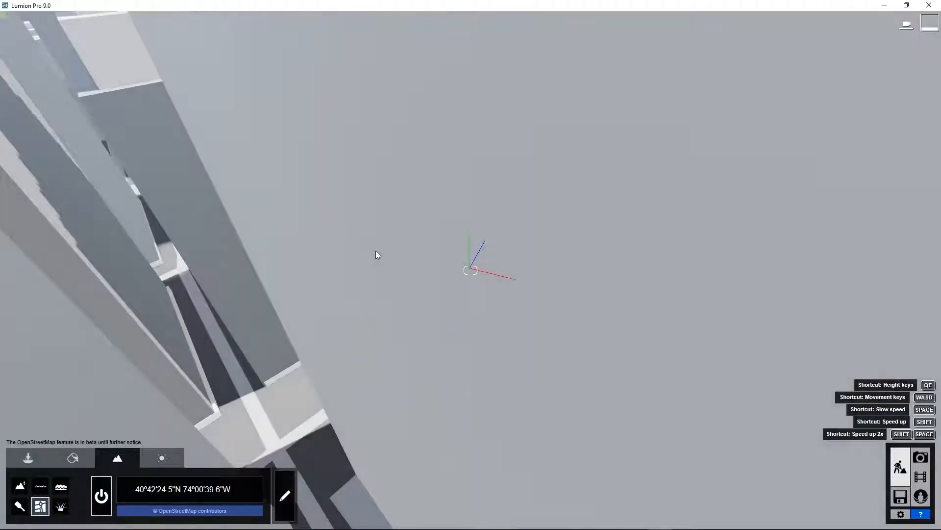
key("w")
key("w")
key("w")
key("w")
key("w")
key("w")
right_click_drag(376, 251, 376, 251)
key("s")
key("s")
key("s")
key("s")
key("s")
key("s")
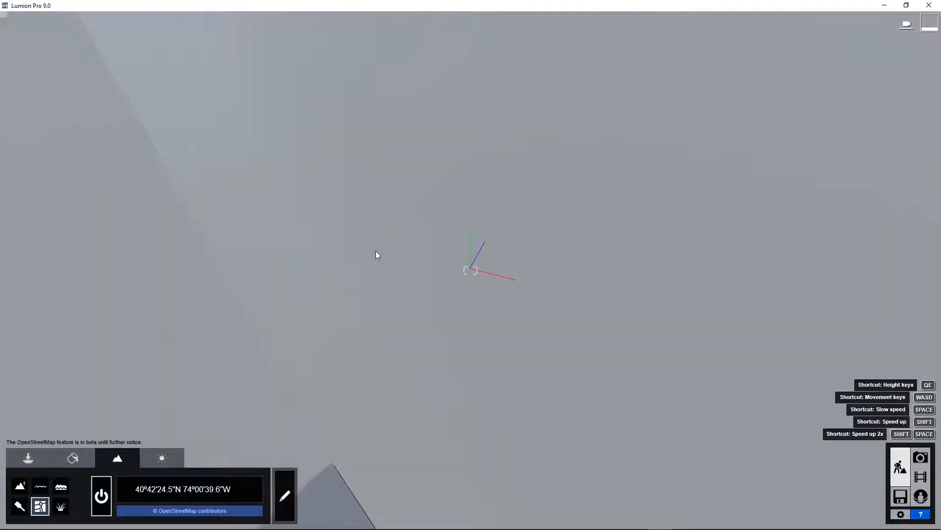
key("s")
key("s")
key("s")
key("s")
key("s")
key("s")
key("s")
key("s")
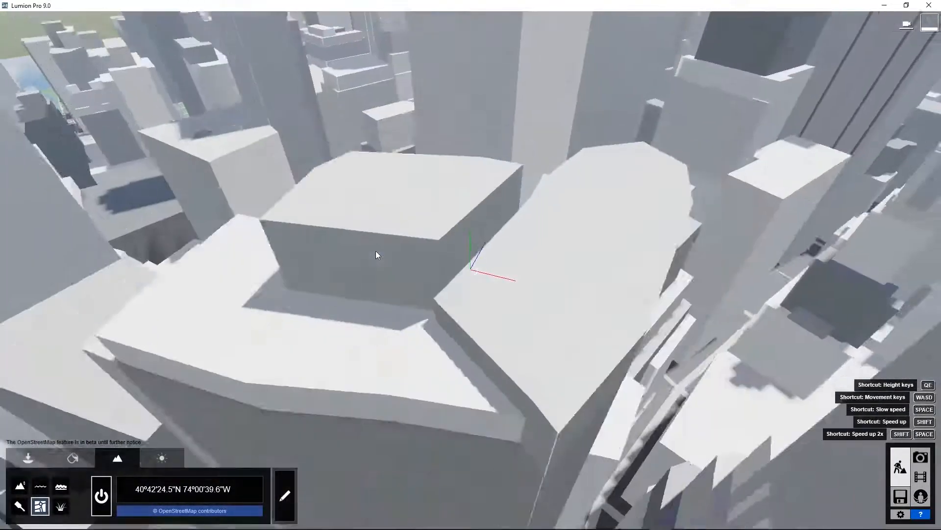
key("s")
key("s")
key("s")
key("s")
key("s")
key("s")
key("s")
key("s")
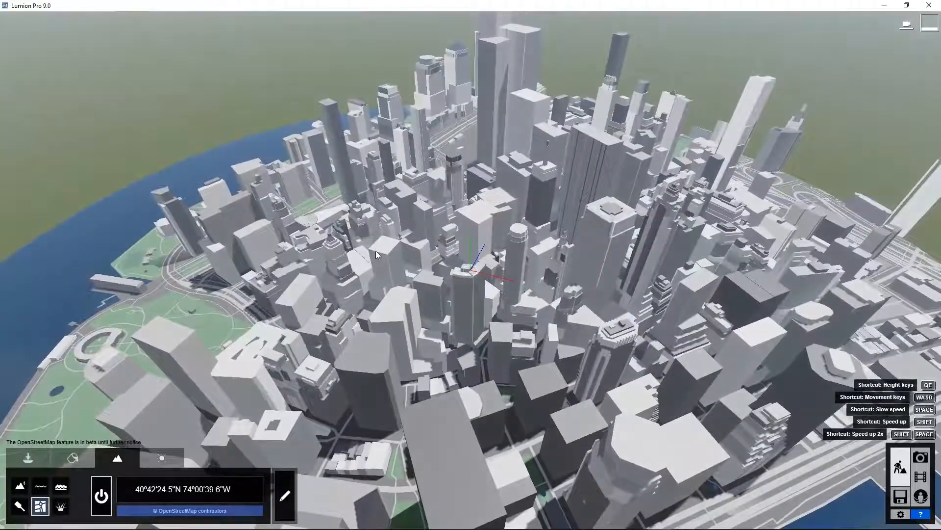
right_click_drag(376, 251, 376, 343)
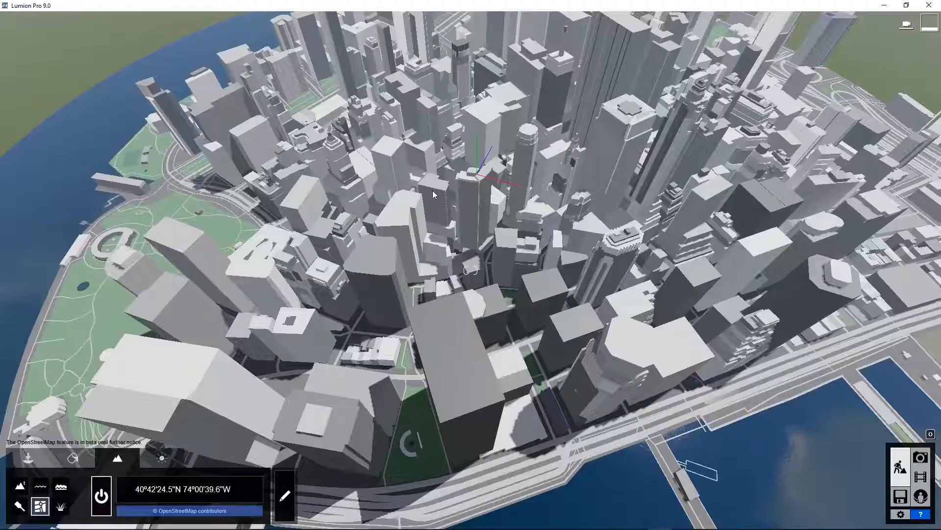
right_click_drag(449, 243, 542, 248)
right_click_drag(507, 290, 513, 278)
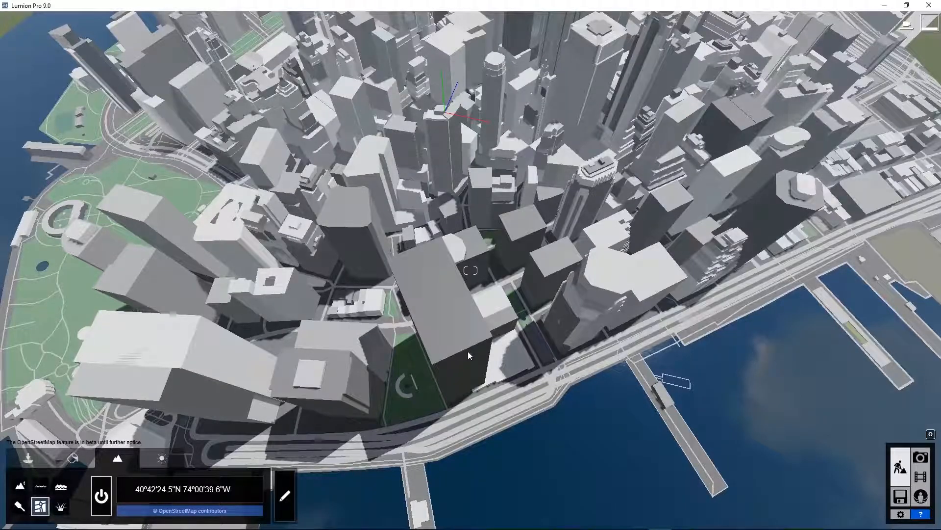
Hide the single block-shaped building near the waterfront highway in the OpenStreetMap model and save the edit.
left_click(284, 495)
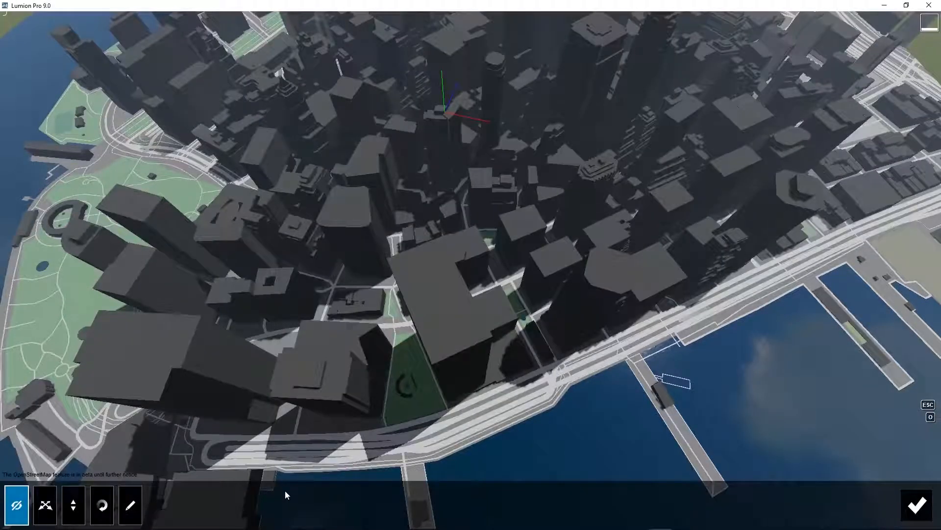
left_click(16, 505)
left_click(543, 279)
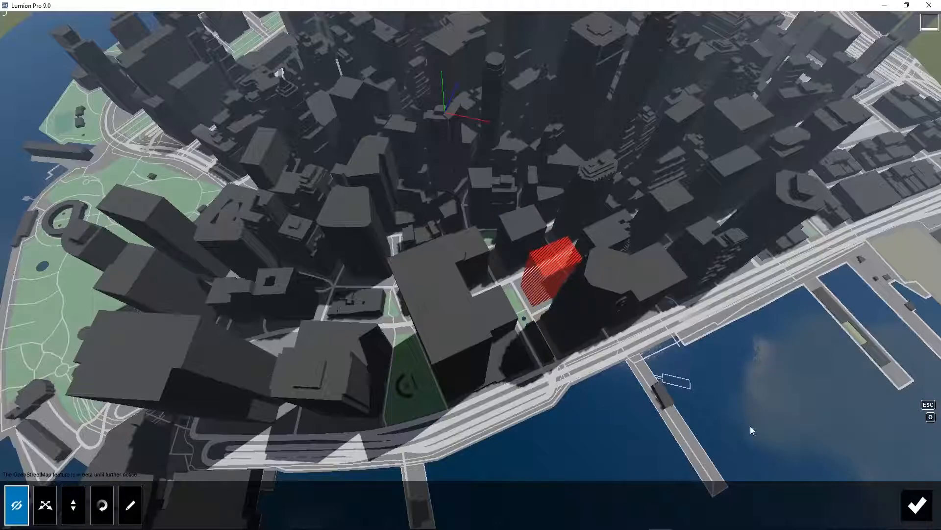
left_click(916, 508)
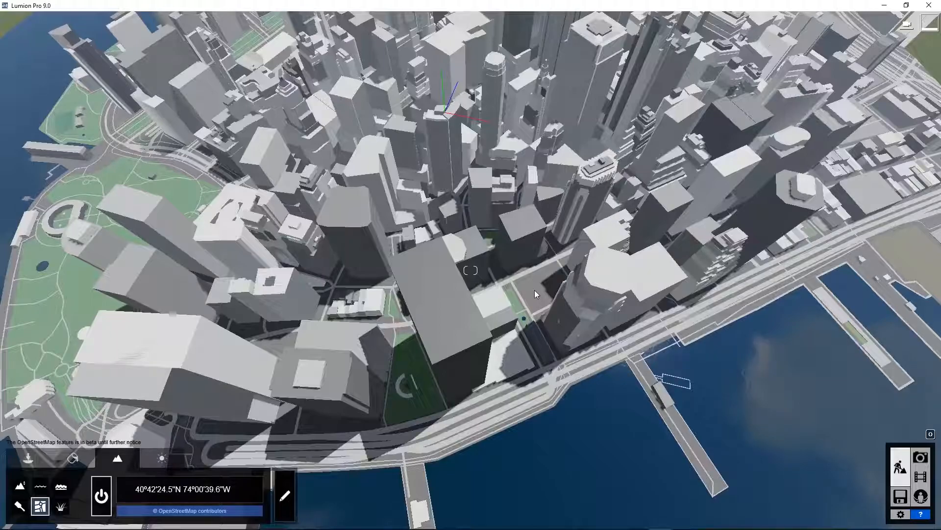
Place the imported skyscraper model from the Import Library on the empty plot near the waterfront.
scroll(535, 290, "down", 5)
scroll(529, 296, "up", 5)
right_click_drag(529, 295, 105, 179)
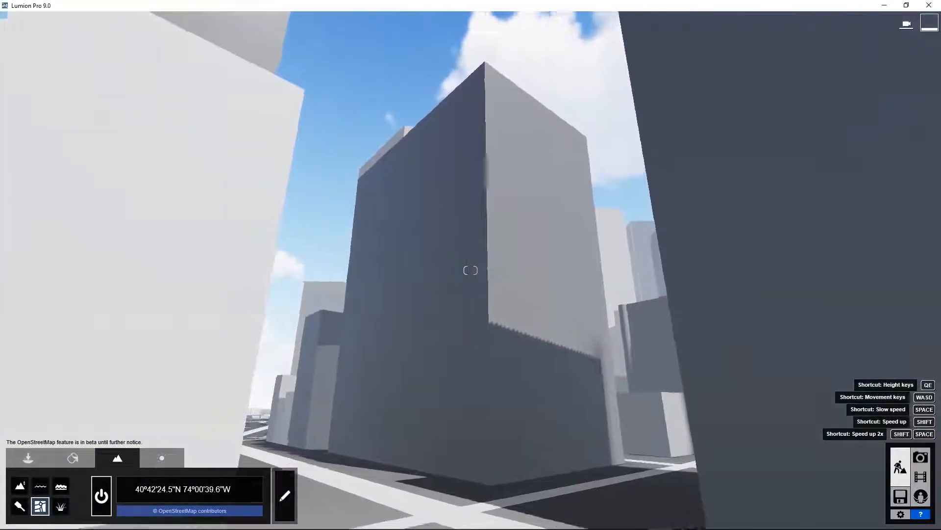
key("s")
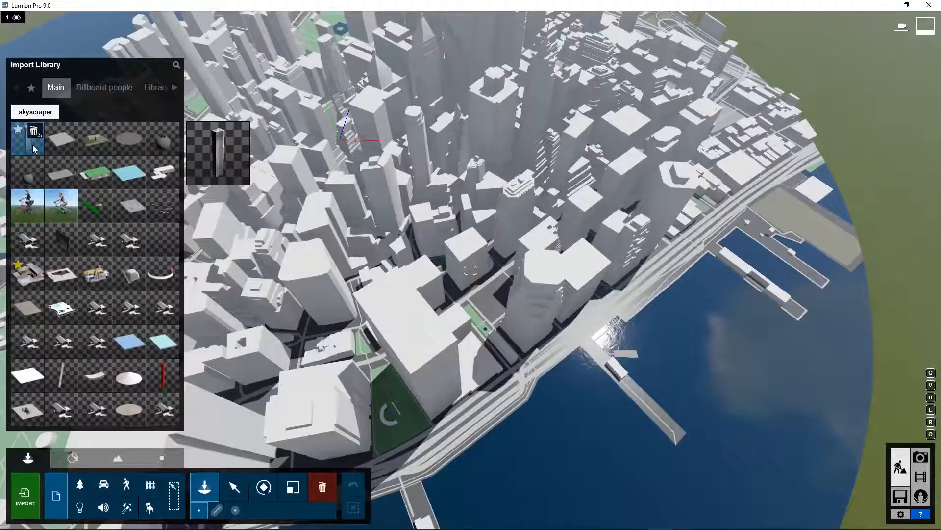
left_click(33, 148)
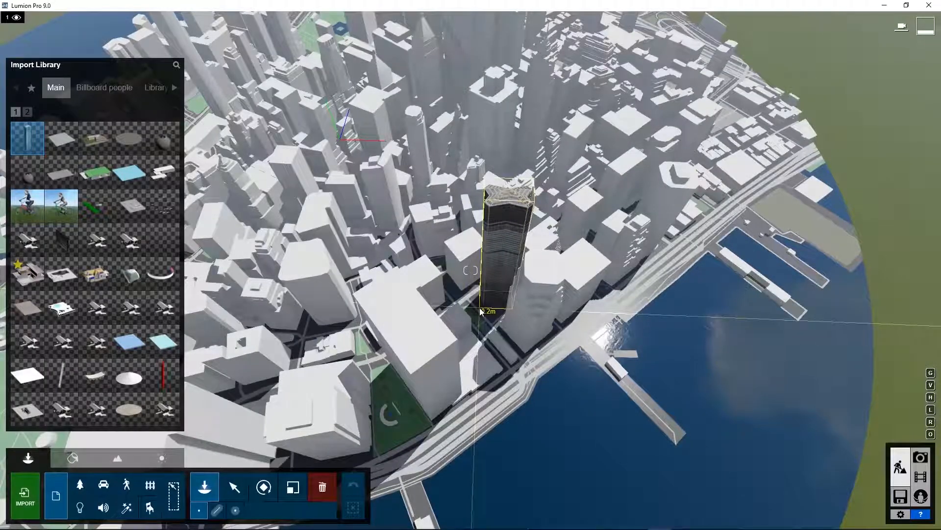
left_click(481, 310)
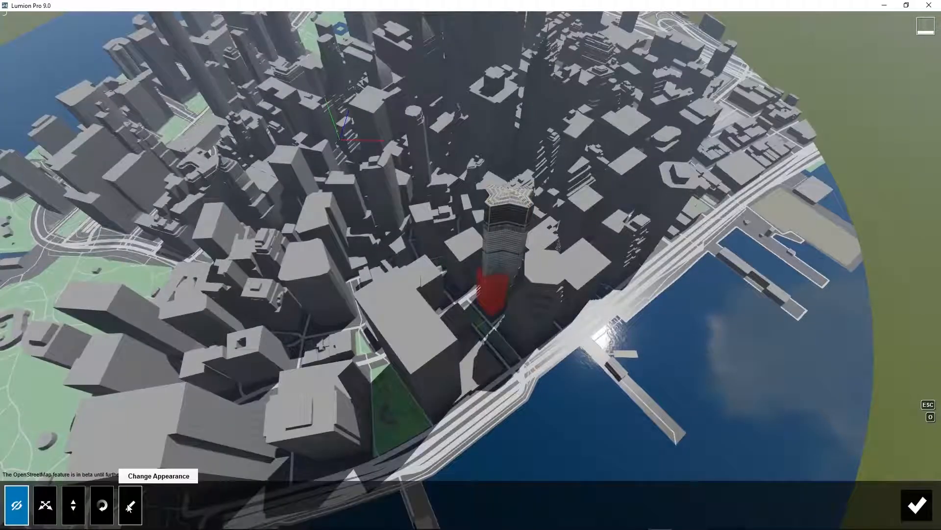
Try the dark, light grey, red, terracotta and yellow appearance styles on the map, and settle on the white style.
left_click(130, 505)
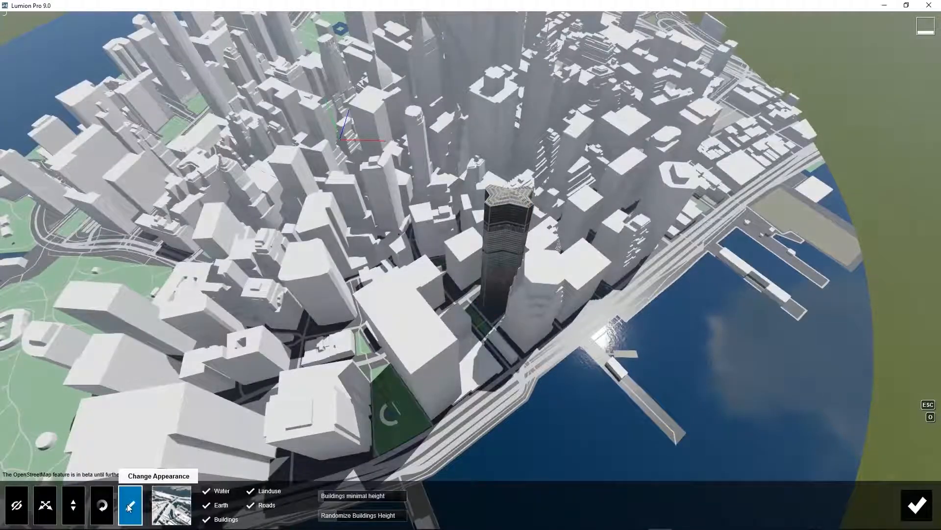
left_click(170, 511)
left_click(263, 367)
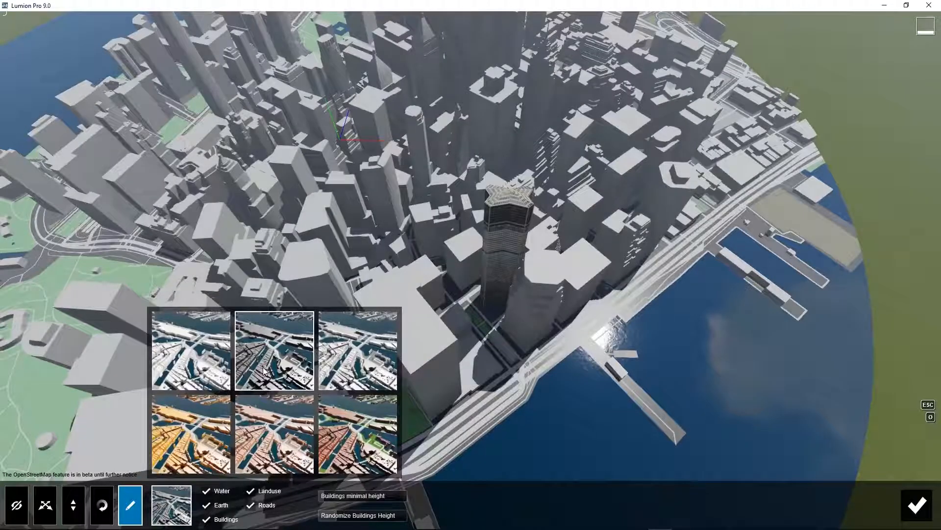
left_click(355, 357)
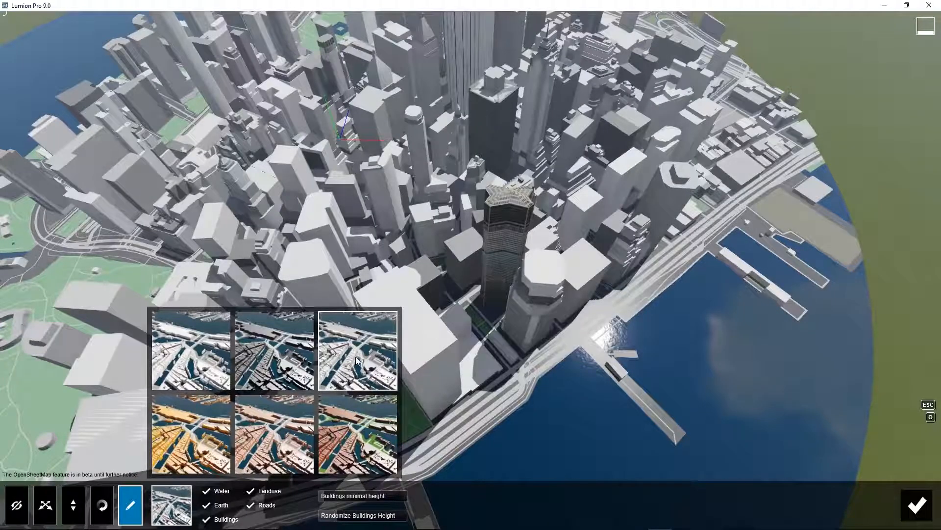
left_click(332, 435)
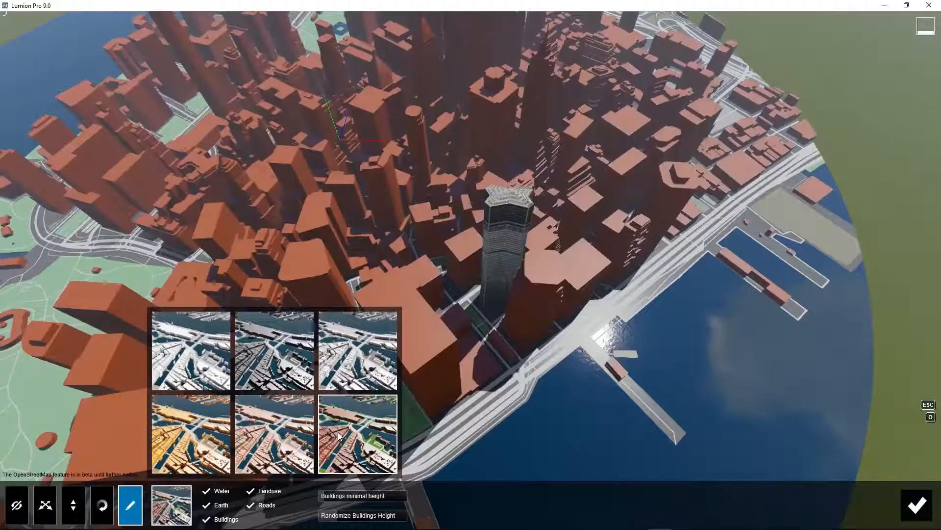
left_click(295, 443)
left_click(196, 448)
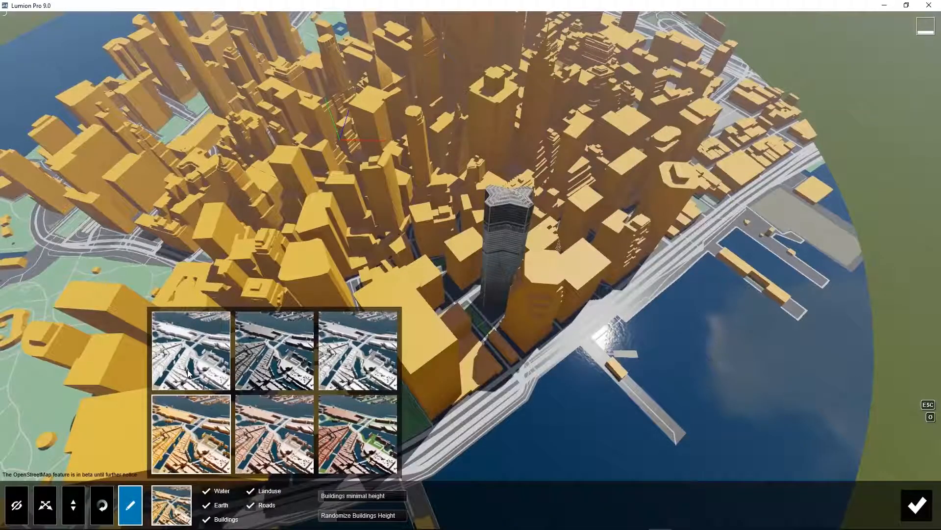
left_click(188, 373)
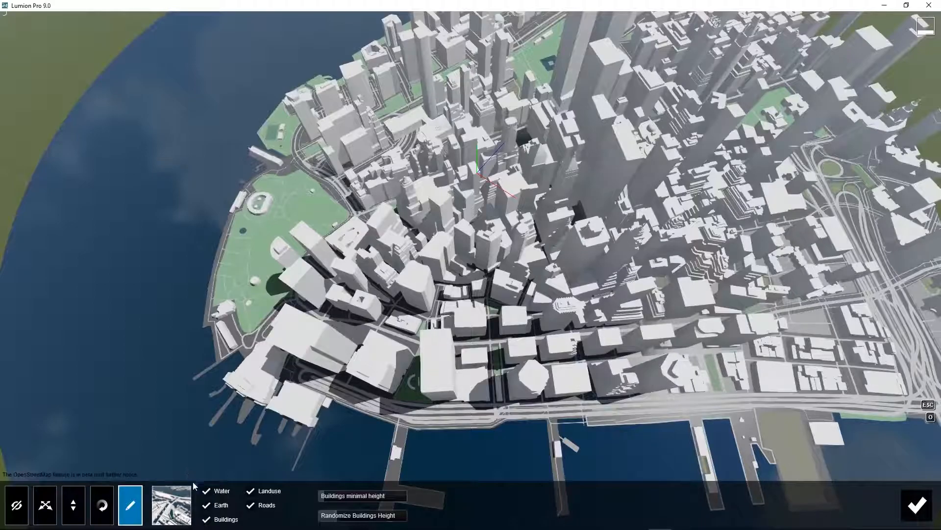
Hide the water layer of the OpenStreetMap model.
left_click(207, 491)
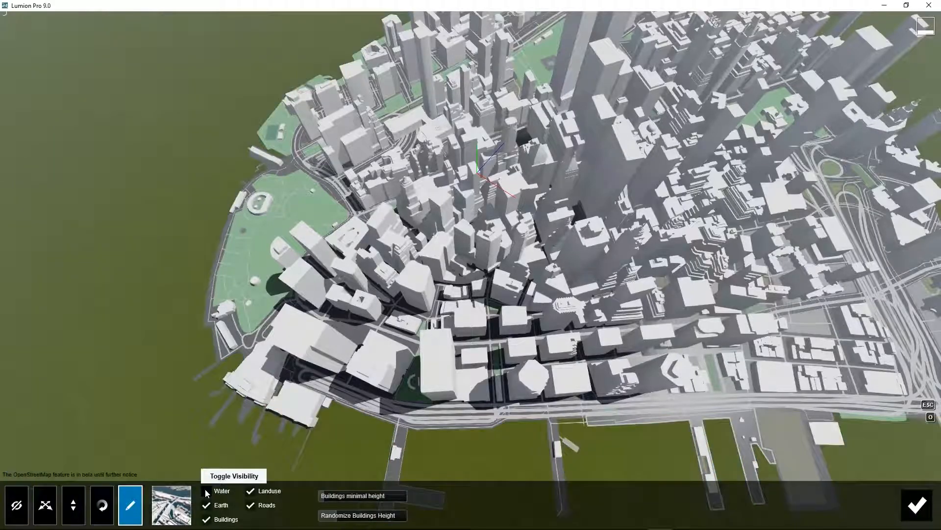
Show the water layer again, and try hiding the buildings, land use and roads layers one at a time, restoring each.
left_click(207, 490)
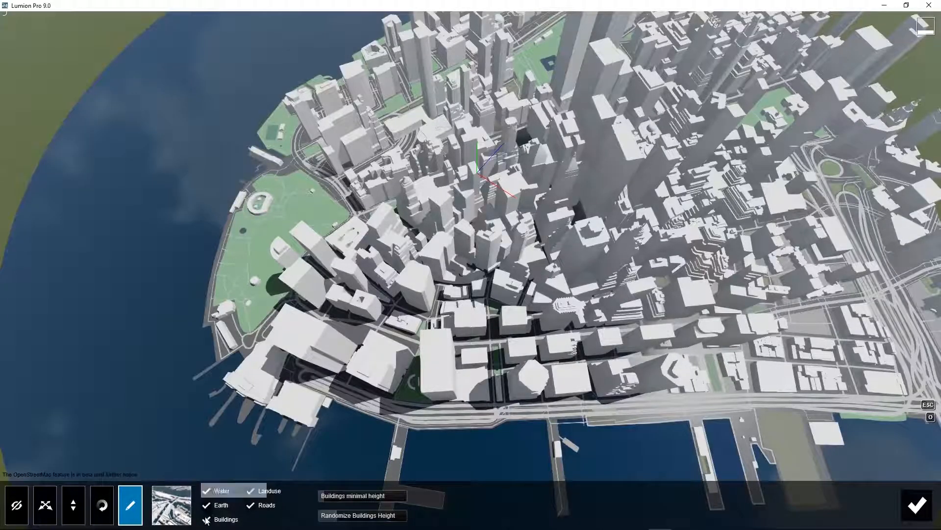
left_click(206, 519)
left_click(206, 520)
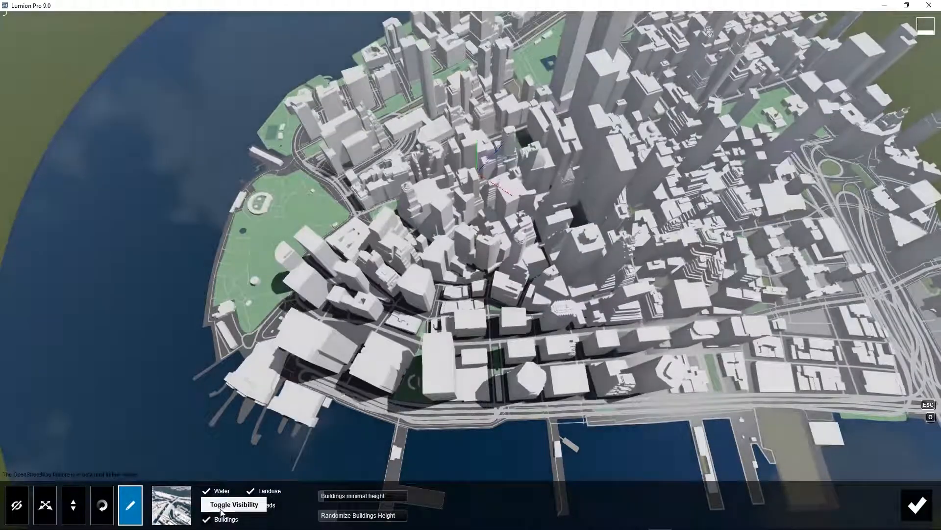
left_click(251, 491)
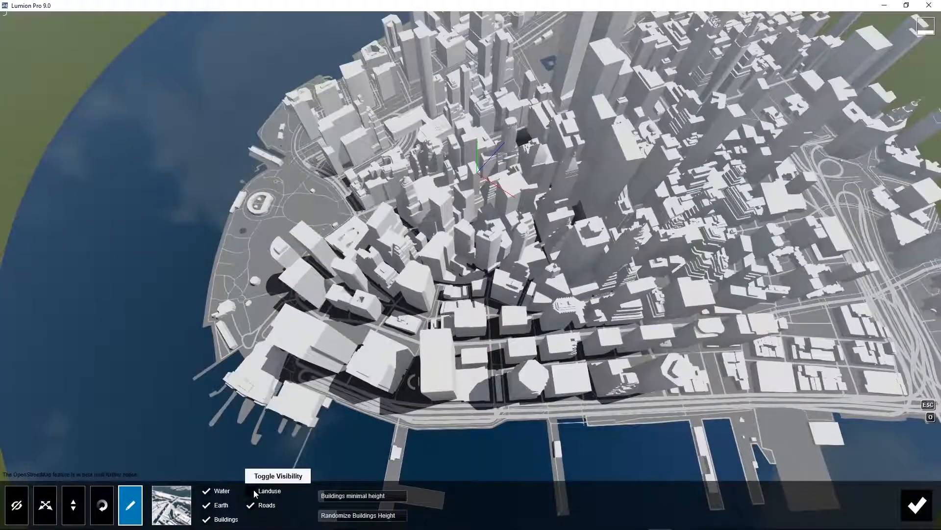
left_click(254, 490)
left_click(250, 505)
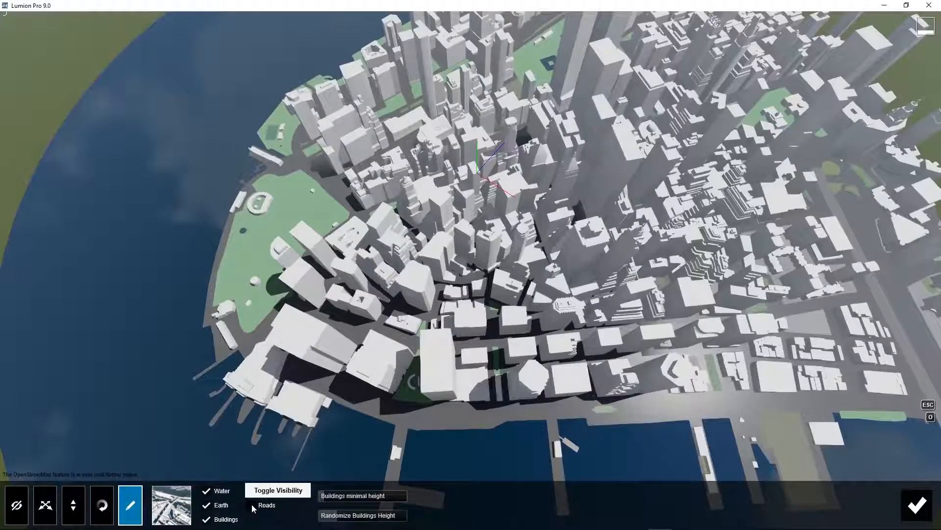
left_click(251, 504)
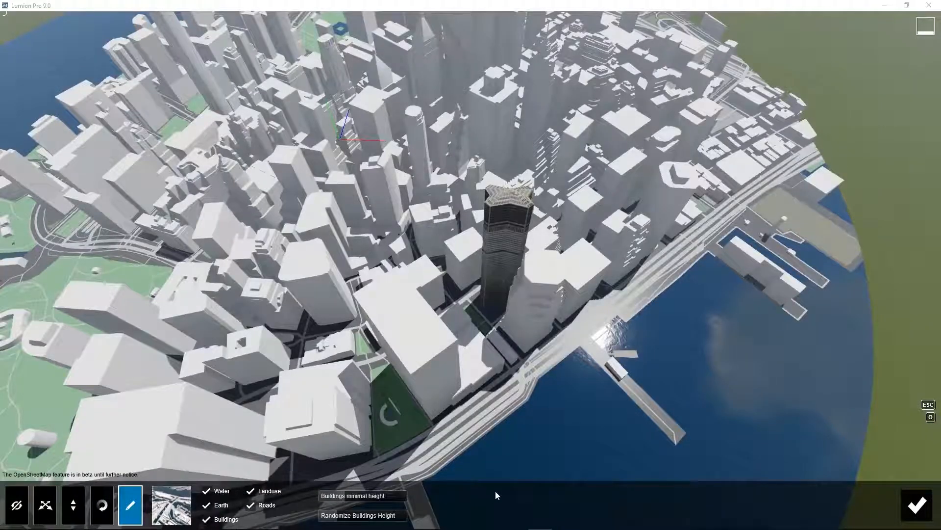
Adjust the buildings' minimal height in the OpenStreetMap model.
left_click(501, 478)
mouse_move(344, 497)
left_mouse_down()
mouse_move(318, 501)
mouse_move(387, 498)
mouse_move(329, 495)
left_mouse_up()
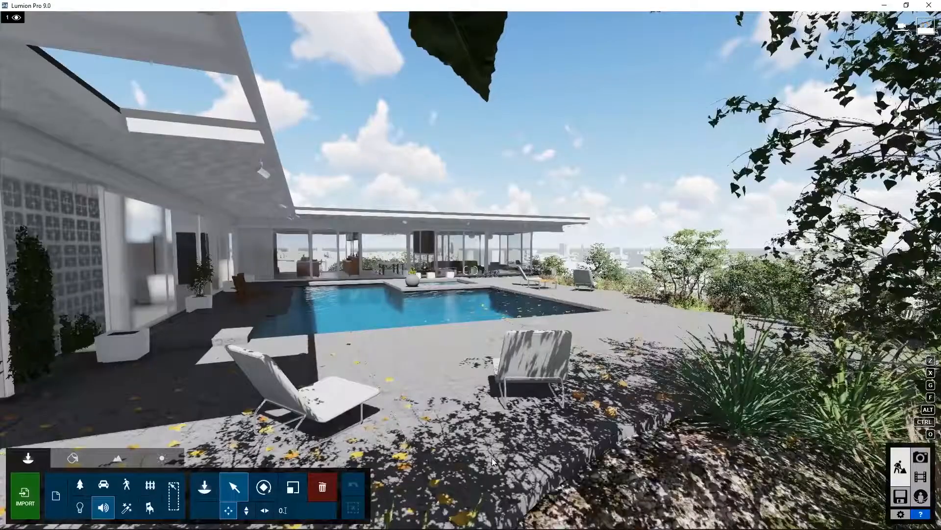
Examine the pool villa and the house with the pointed-arch entrance from above, together with the OpenStreetMap surroundings of each.
key("q")
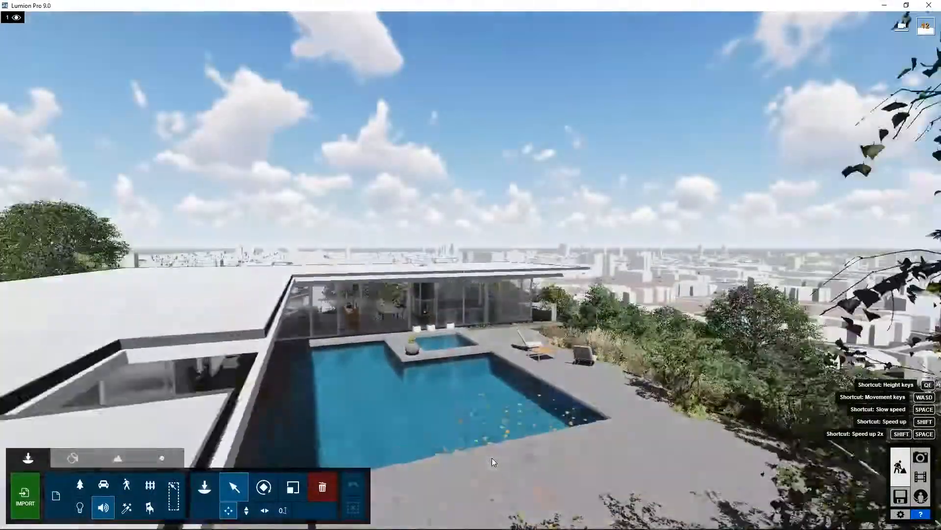
key("s")
key("w")
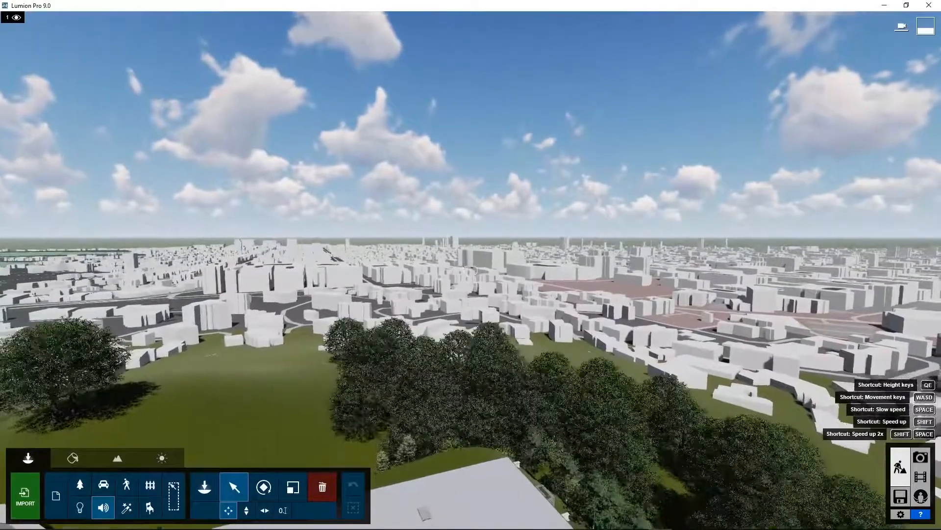
right_click_drag(490, 293, 593, 317)
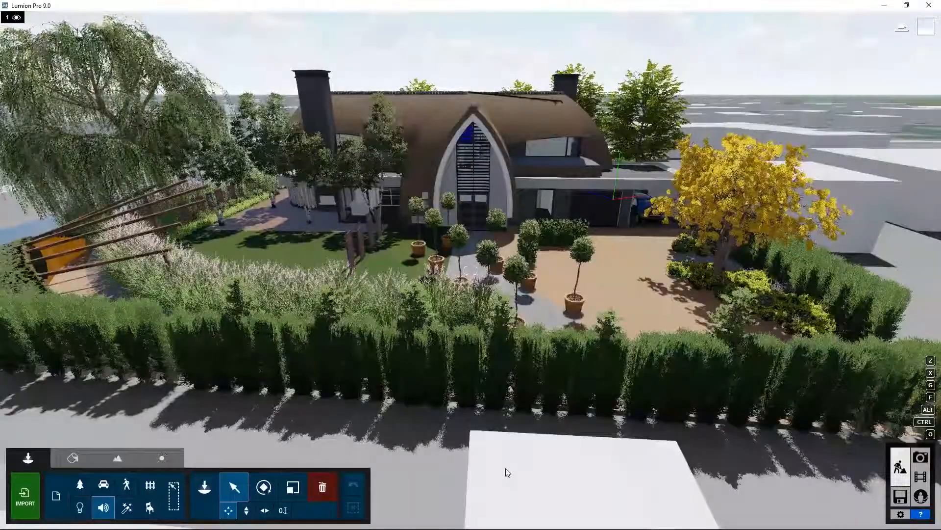
key("q")
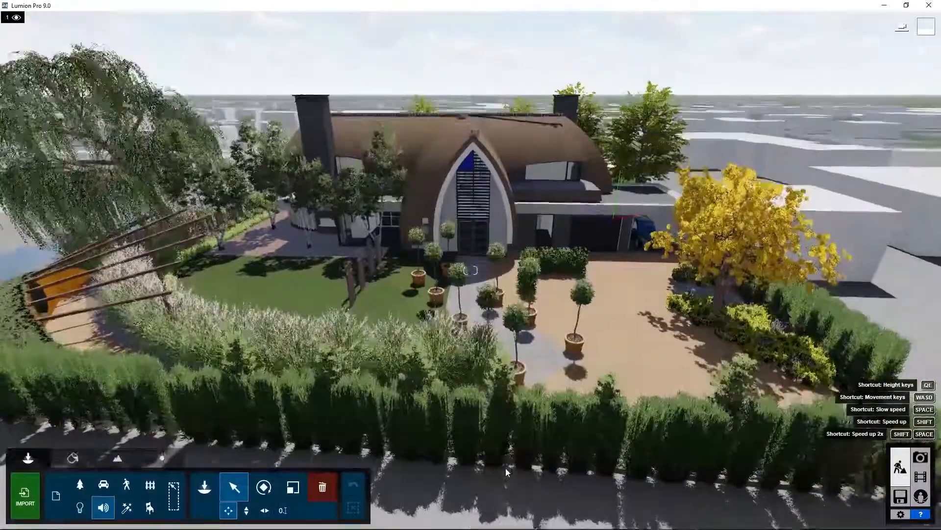
key("q")
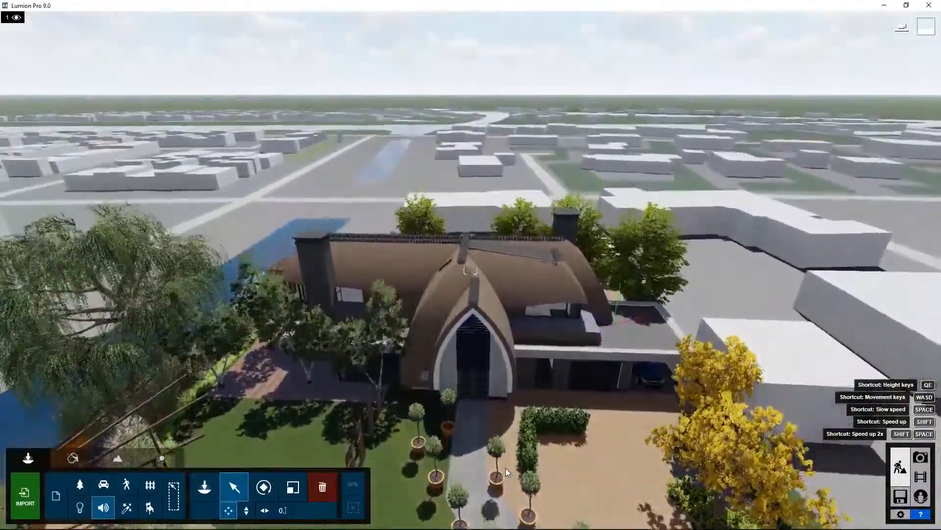
key("q")
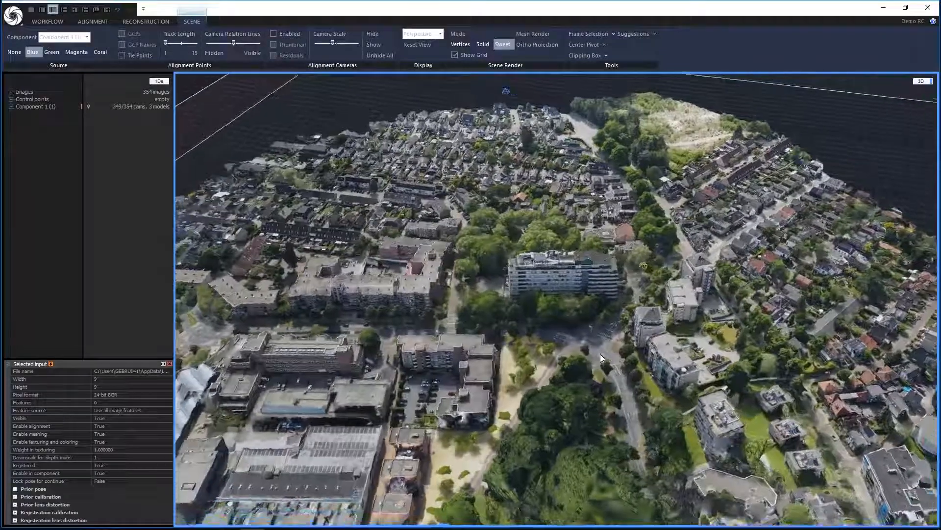
Switch to RealityCapture and examine the photogrammetry models of the residential district and the beach with its dunes.
left_click_drag(601, 355, 480, 337)
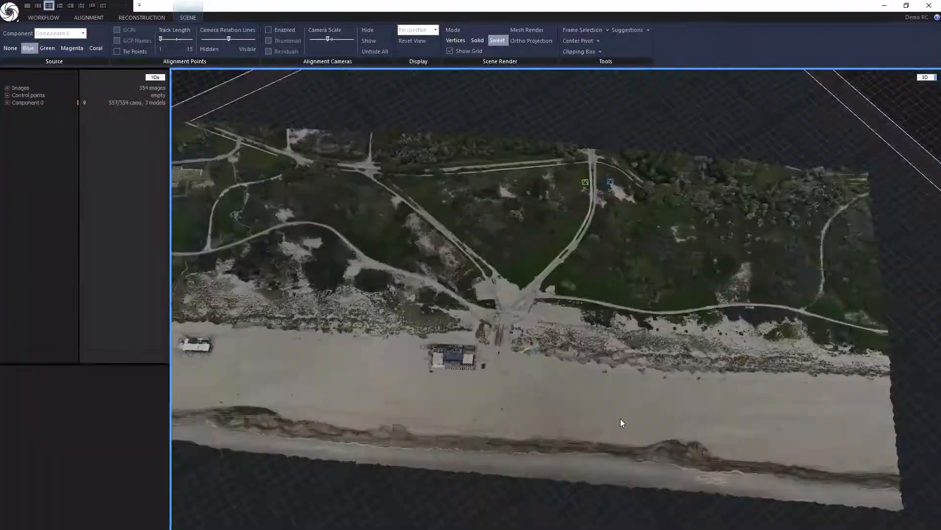
left_click_drag(618, 417, 556, 374)
scroll(515, 348, "up", 8)
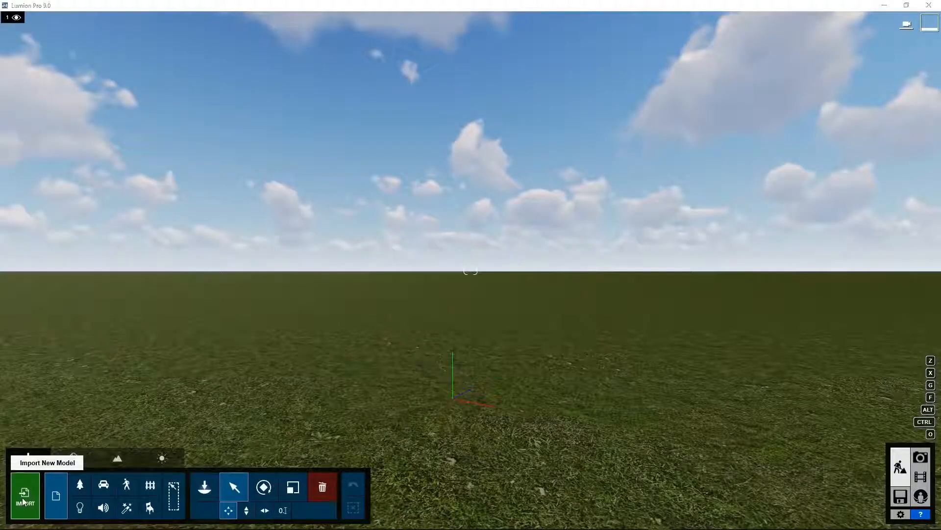
Switch to Lumion, import beach_3_combi_300k_polys_7.fbx into the Main category without animations or edges, and place it on the empty terrain.
left_click(23, 501)
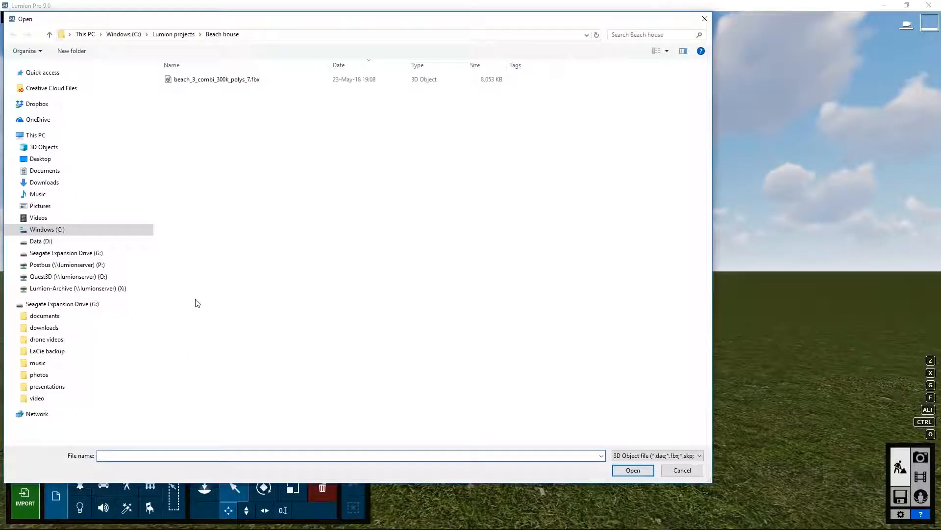
left_click(196, 83)
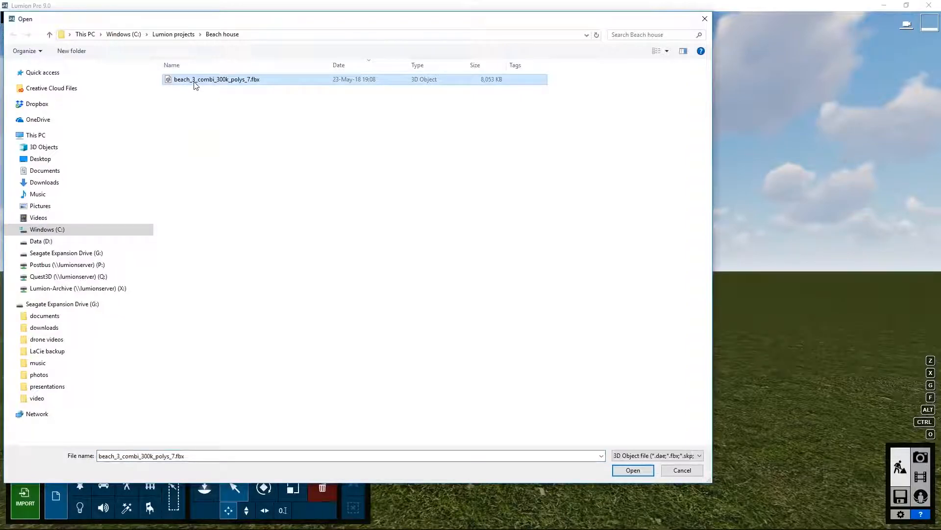
left_click(632, 470)
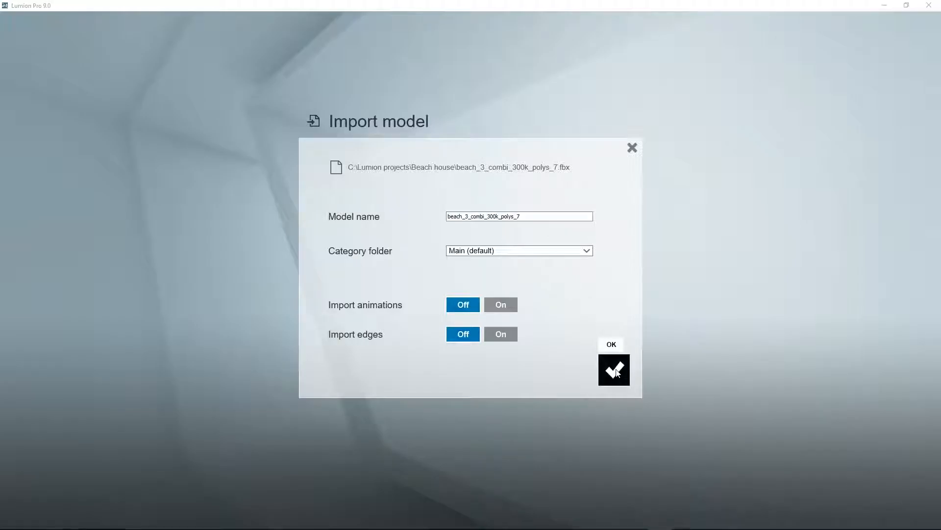
left_click(616, 371)
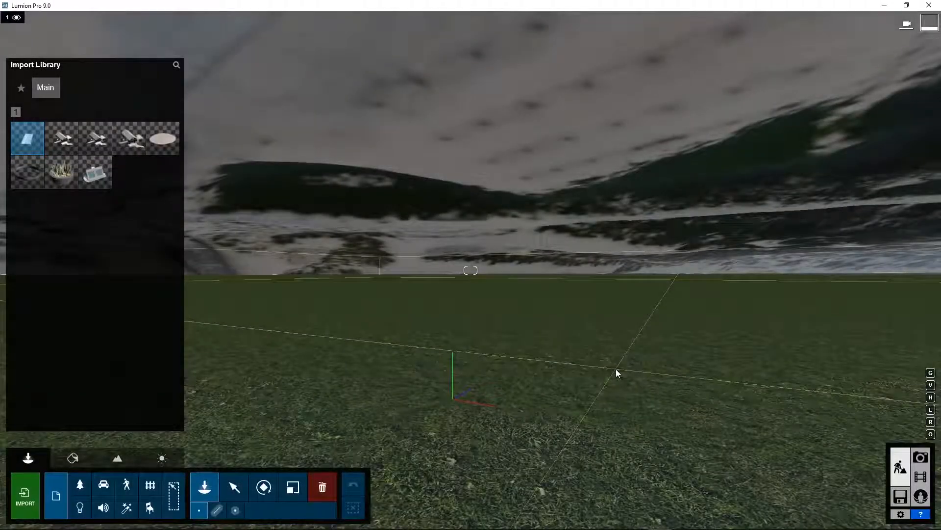
left_click(489, 367)
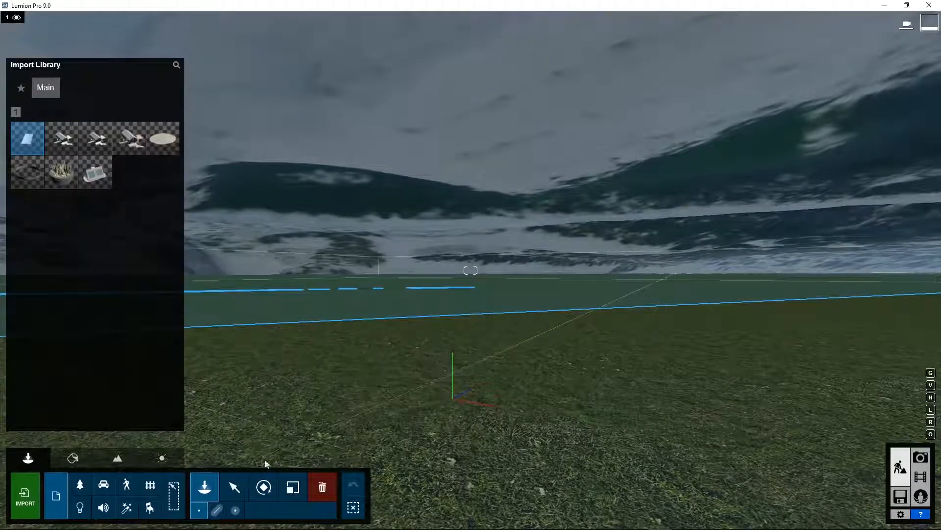
Examine the placed beach model's roads, parking area, vegetation and dunes from above and from close to the ground.
left_click(234, 487)
right_click_drag(388, 375, 408, 371)
scroll(411, 363, "down", 10)
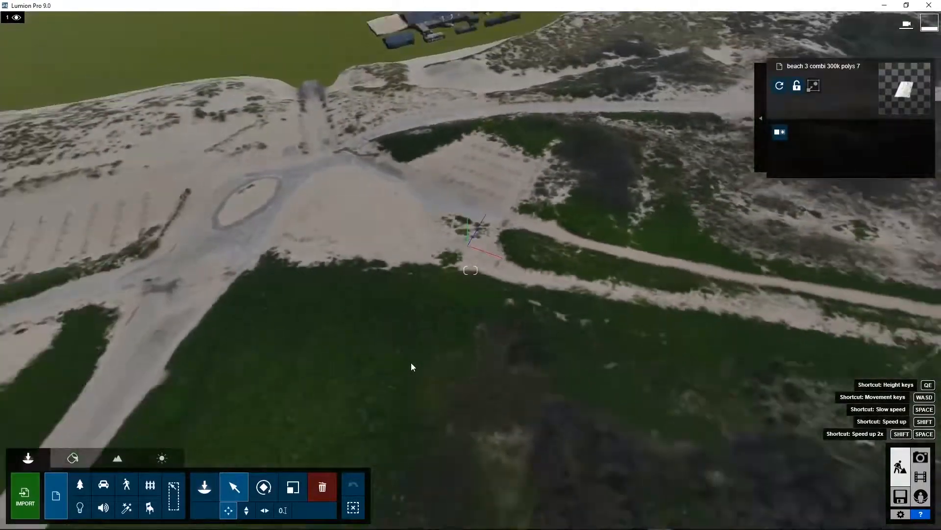
left_click(411, 362)
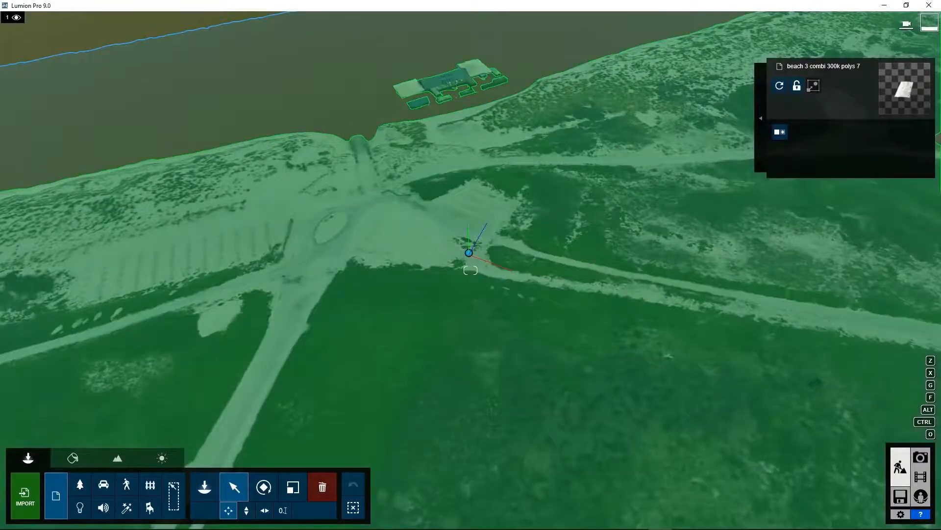
right_click_drag(355, 97, 74, 73)
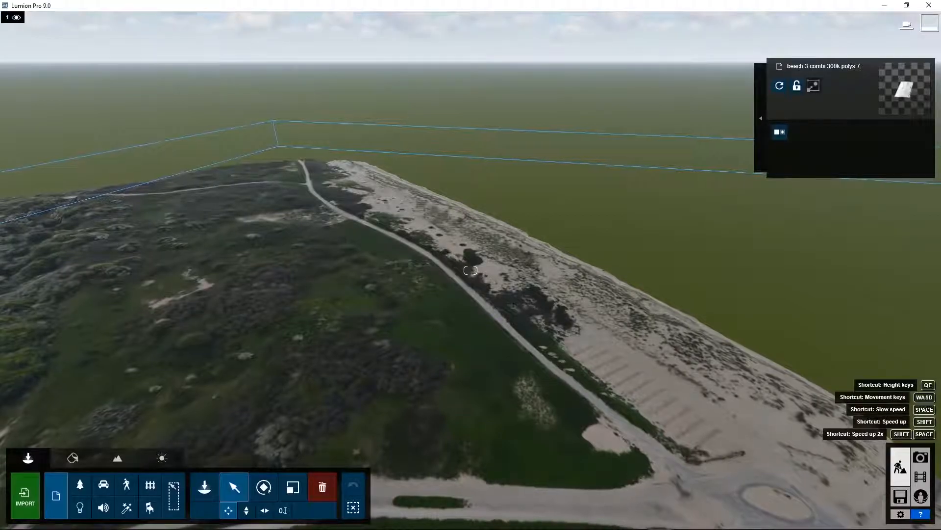
right_click_drag(73, 74, 302, 195)
left_click(208, 155)
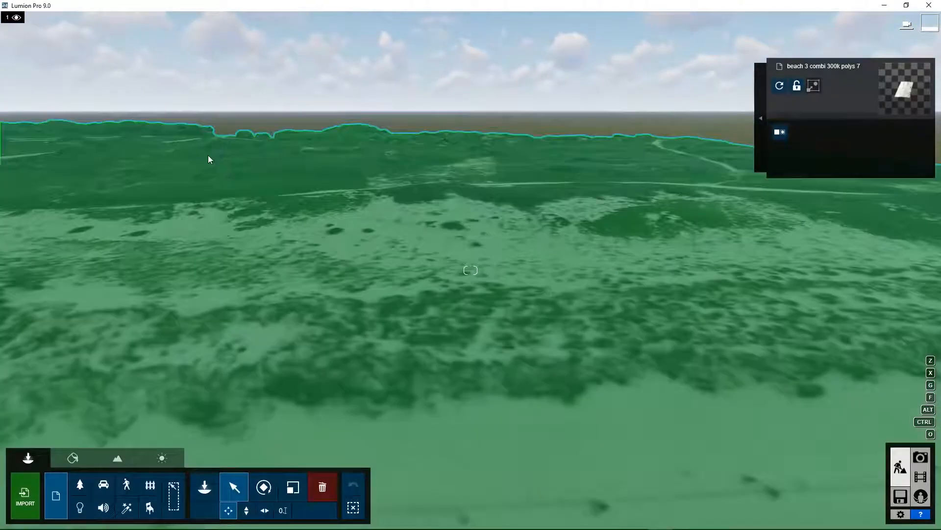
right_click(181, 149)
right_click(181, 149)
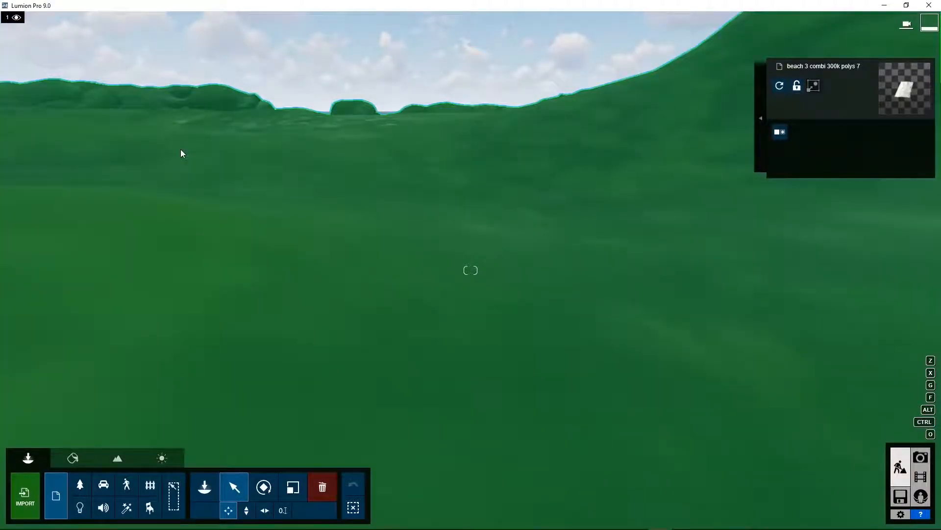
right_click_drag(289, 222, 471, 189)
key("q")
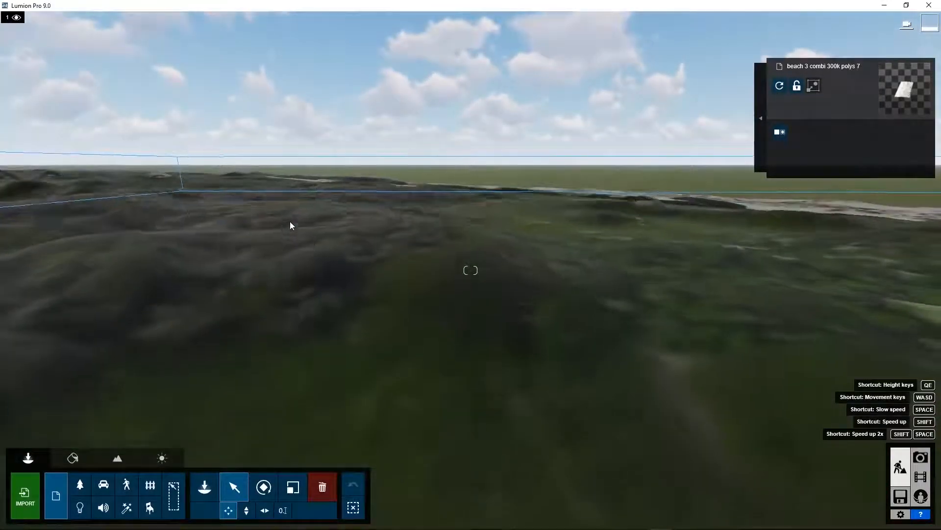
key("q")
right_click_drag(289, 222, 304, 156)
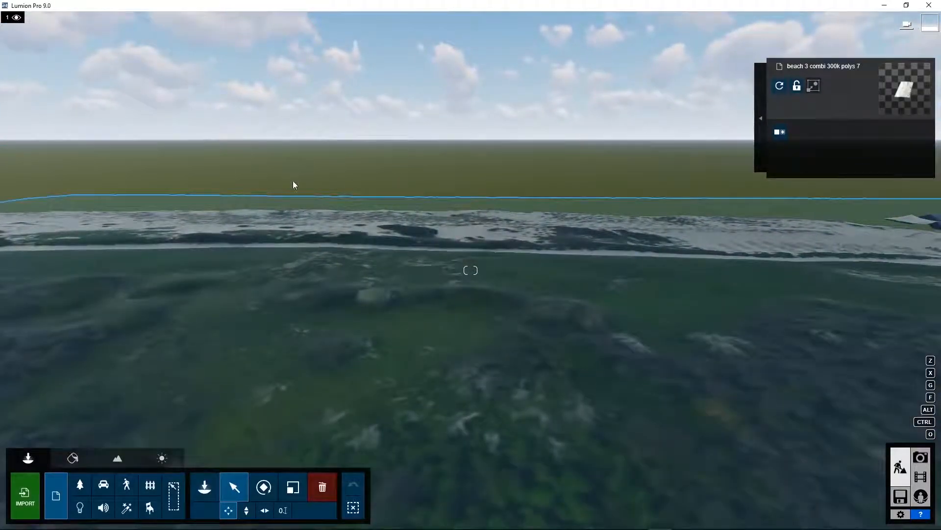
Turn on the ocean in the landscape to fill the flat terrain in front of the beach model with sea water.
key("e")
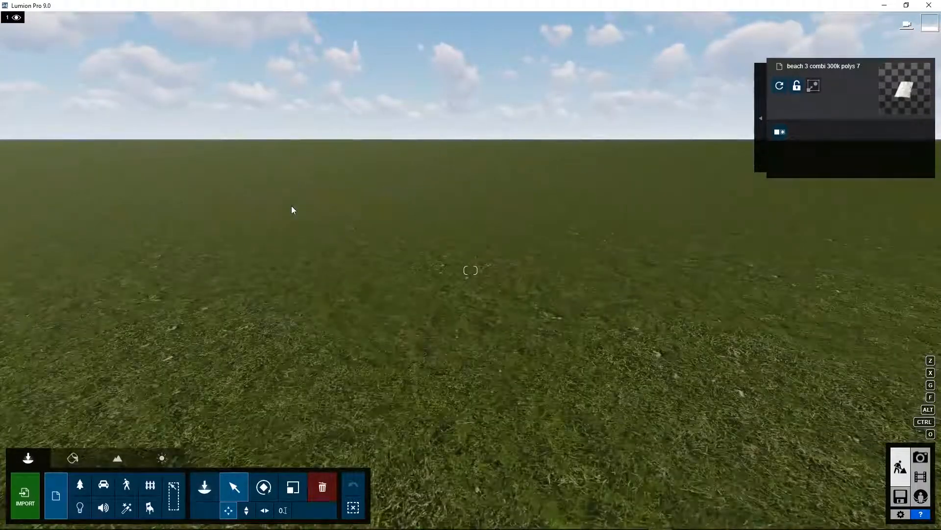
mouse_move(279, 243)
right_mouse_down()
mouse_move(280, 285)
mouse_move(275, 250)
right_mouse_up()
key("q")
key("q")
key("q")
mouse_move(275, 250)
right_mouse_down()
mouse_move(268, 268)
mouse_move(280, 249)
right_mouse_up()
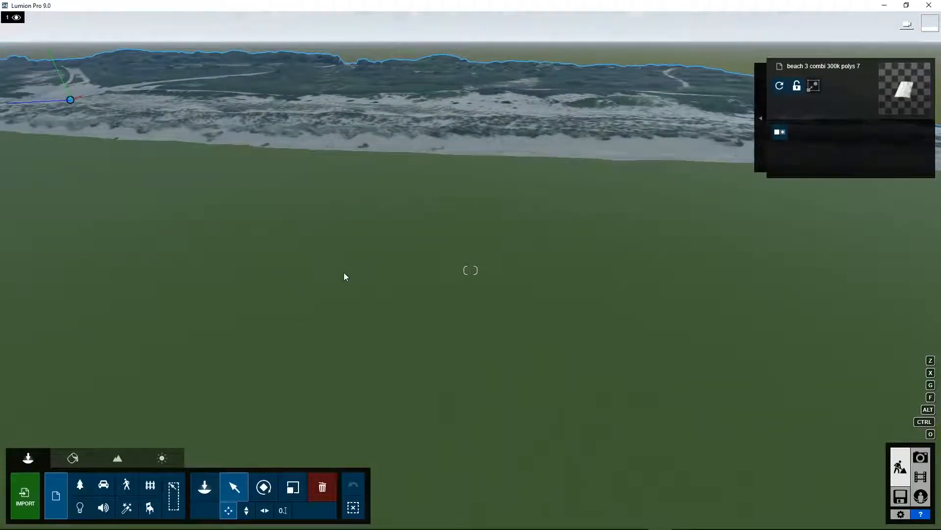
left_click(118, 459)
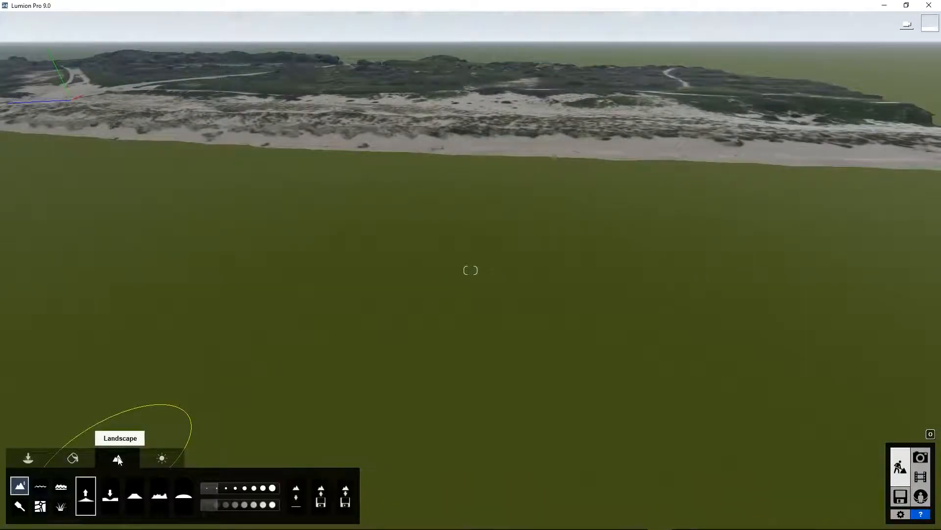
left_click(61, 487)
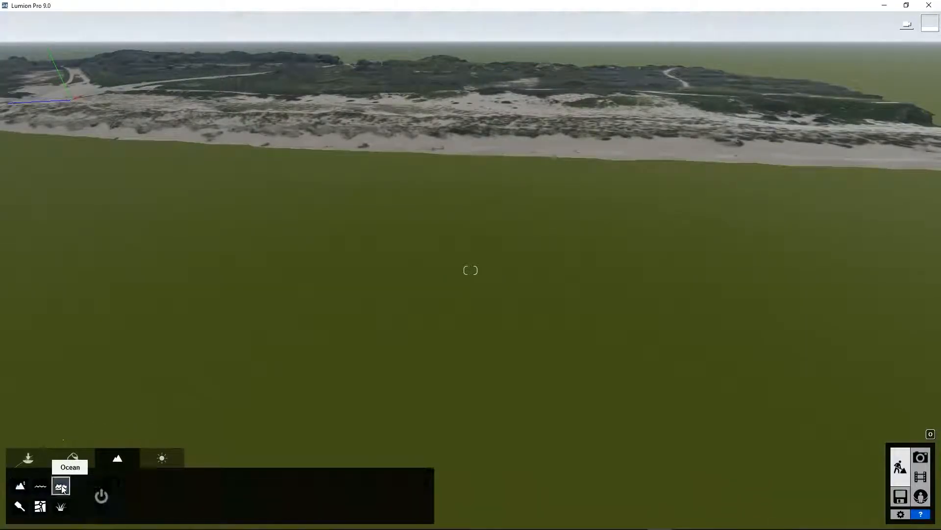
left_click(100, 499)
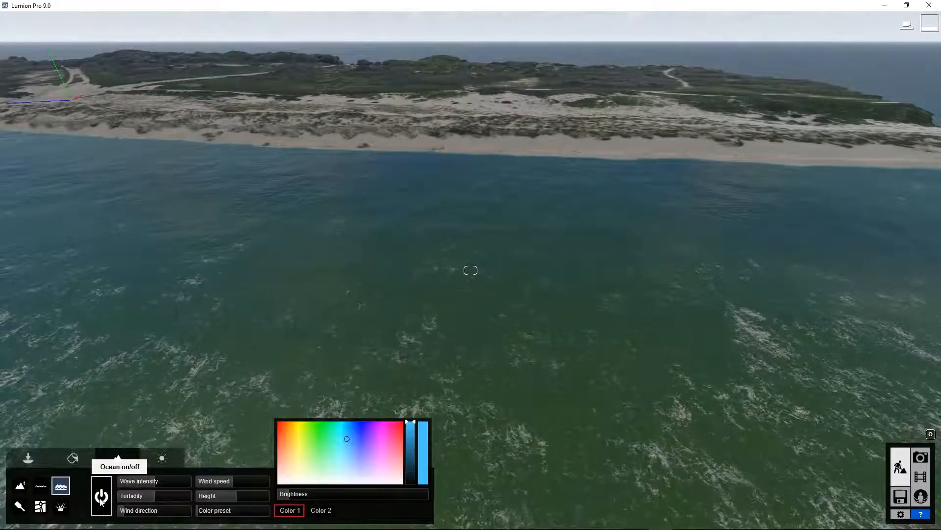
Raise the beach model vertically to lift more of its sandy shore above the ocean surface.
left_click(28, 459)
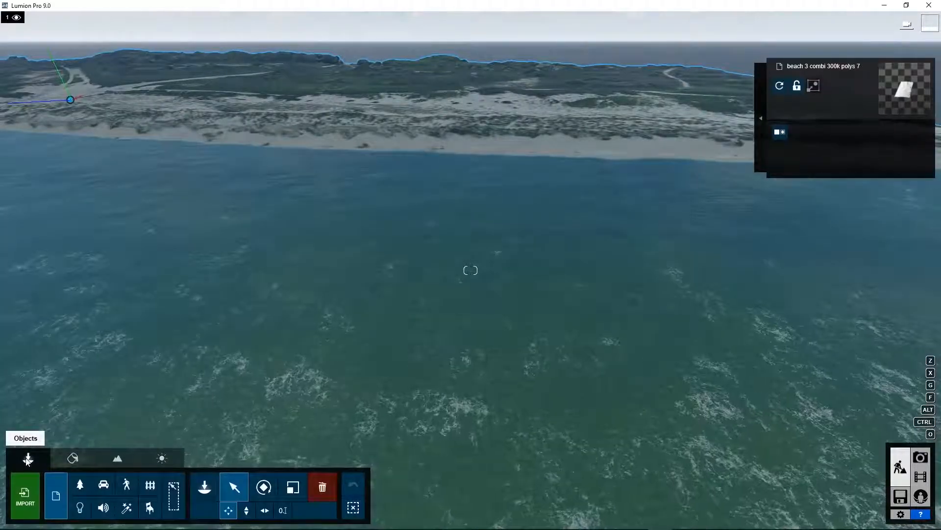
left_click(246, 513)
left_click_drag(70, 100, 21, 20)
Examine the raised beach model's shoreline, pavilion, sand and dunes, at beach level and from above.
right_click_drag(478, 237, 272, 173)
left_click(413, 215)
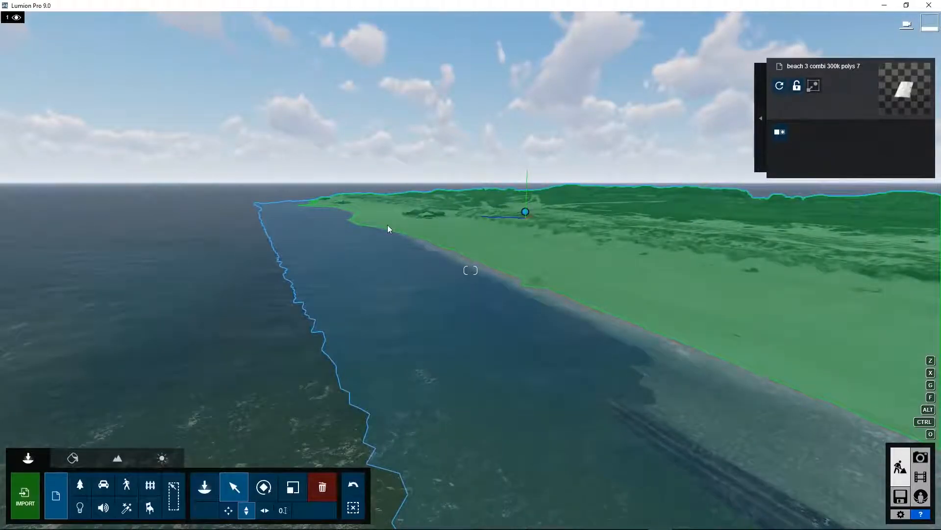
key("w")
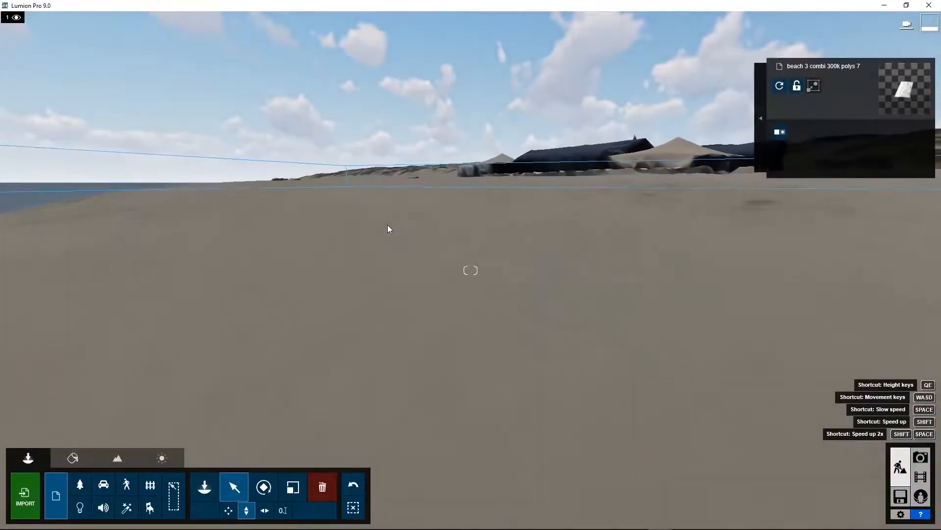
key("q")
right_click_drag(358, 237, 608, 274)
key("w")
key("q")
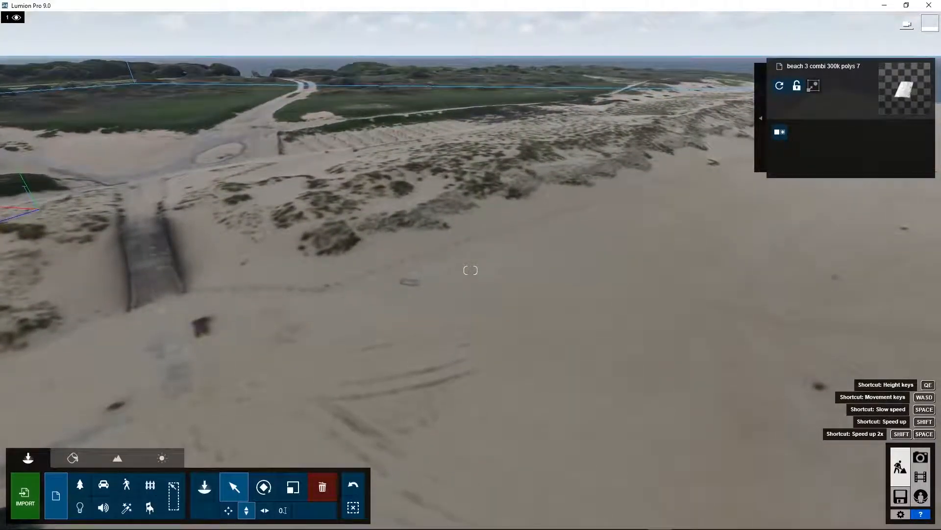
Set the beach model material's gloss to 0.0 and lower its reflectivity to remove the wet shine from the sand.
left_click(358, 237)
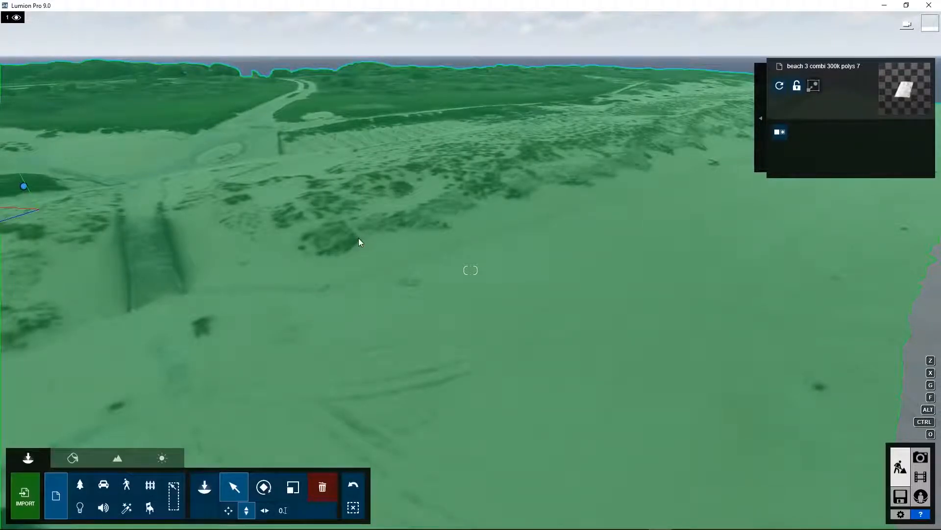
left_click(72, 457)
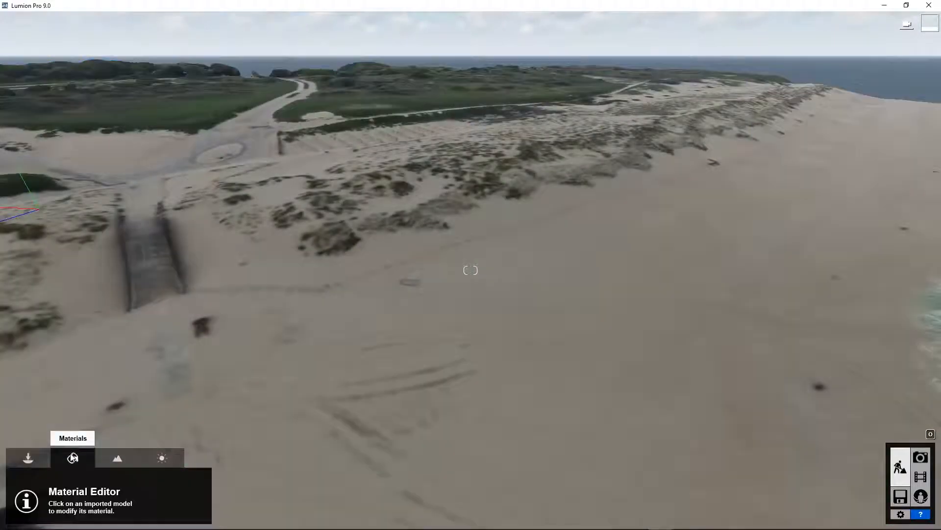
left_click(275, 323)
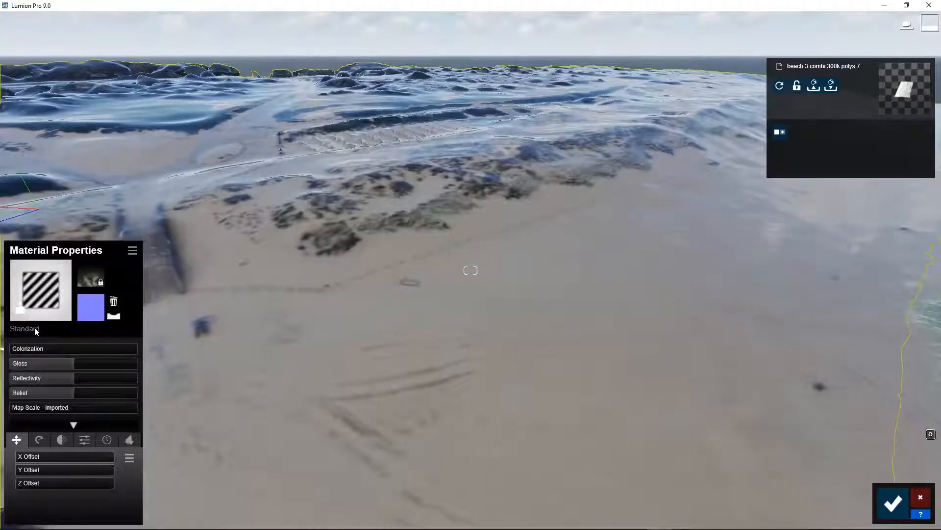
left_click_drag(62, 363, 12, 372)
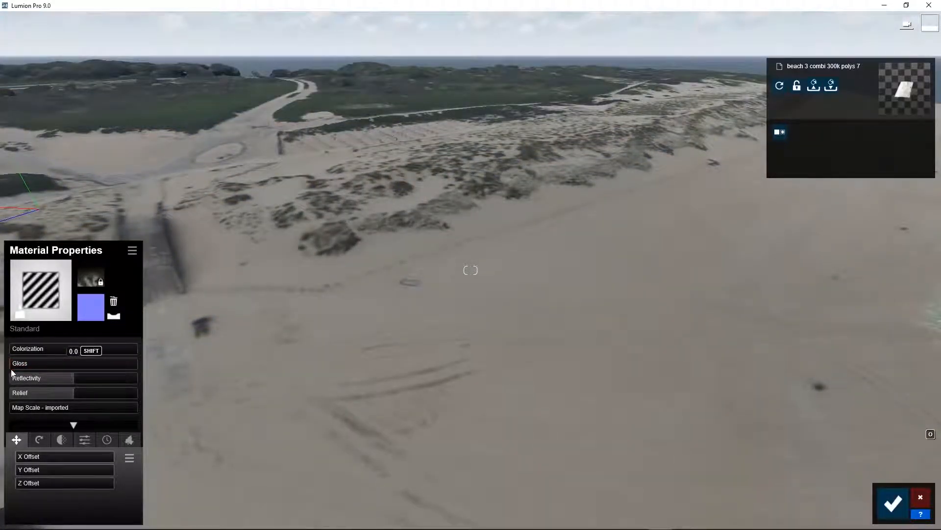
left_click_drag(75, 382, 50, 378)
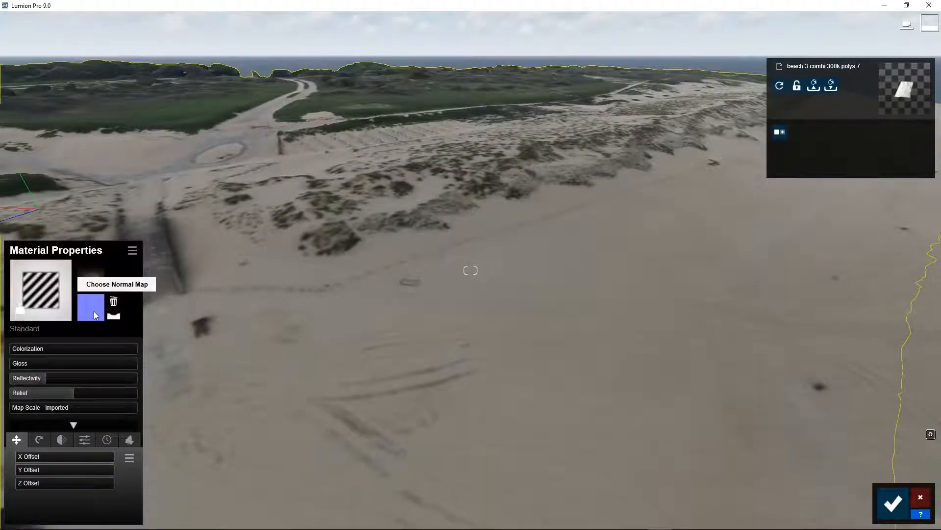
Test flipping the beach material's normal map direction on the dunes and set its relief to 0.9.
left_click(114, 316)
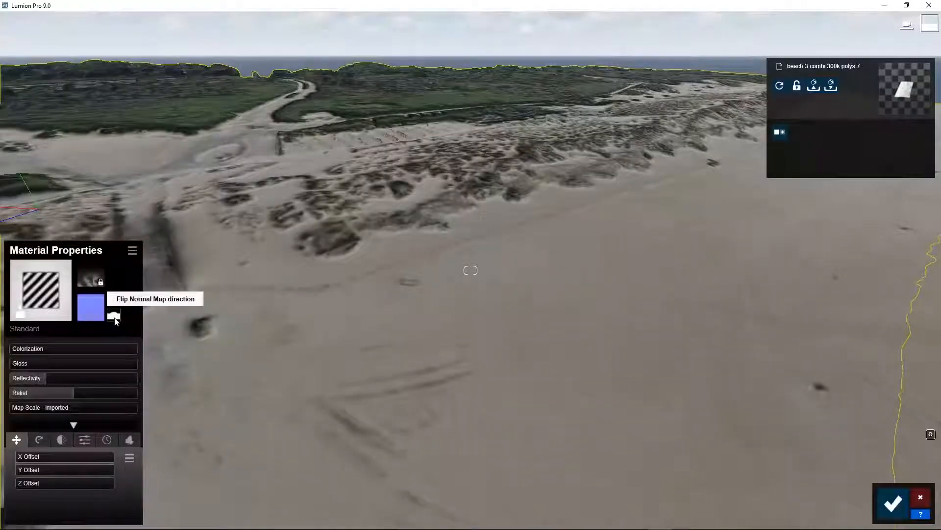
right_click_drag(305, 299, 294, 296)
key("w")
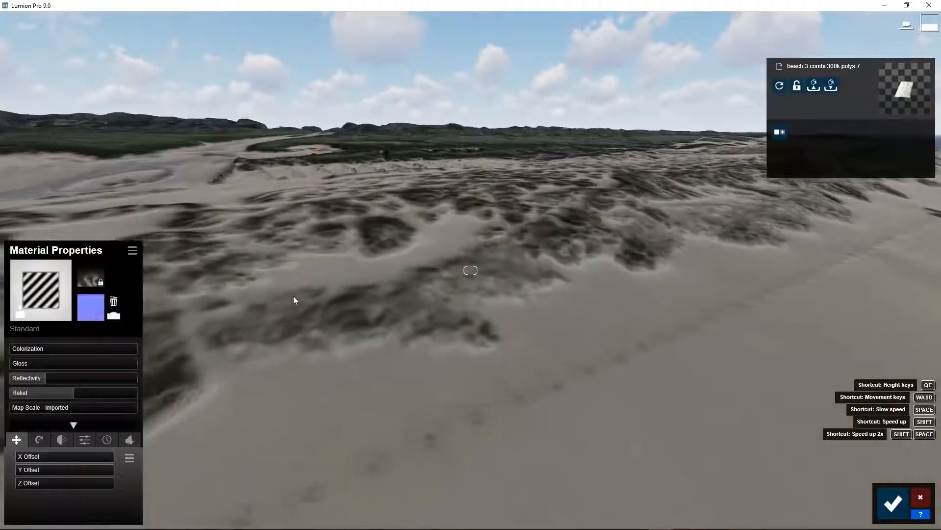
mouse_move(68, 394)
left_mouse_down()
mouse_move(98, 391)
mouse_move(63, 390)
mouse_move(78, 392)
left_mouse_up()
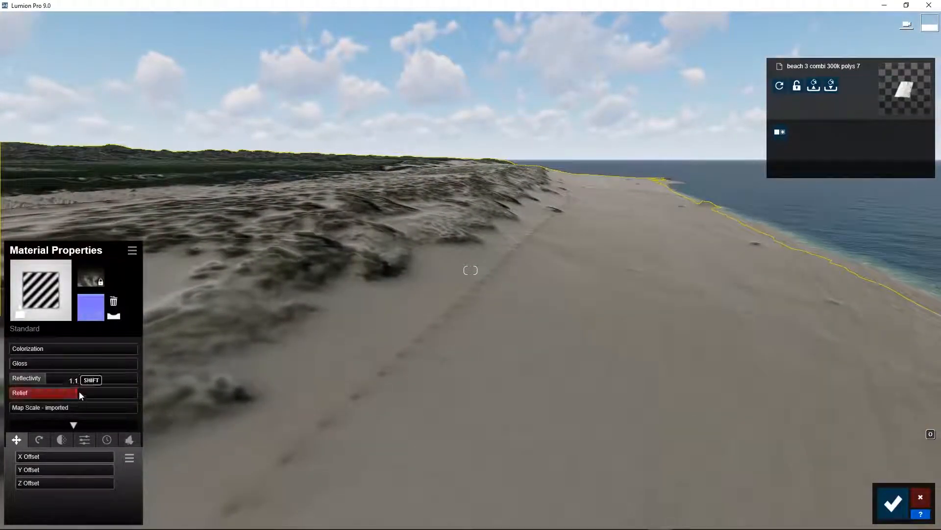
mouse_move(79, 393)
left_mouse_down()
mouse_move(52, 391)
mouse_move(104, 388)
mouse_move(70, 394)
left_mouse_up()
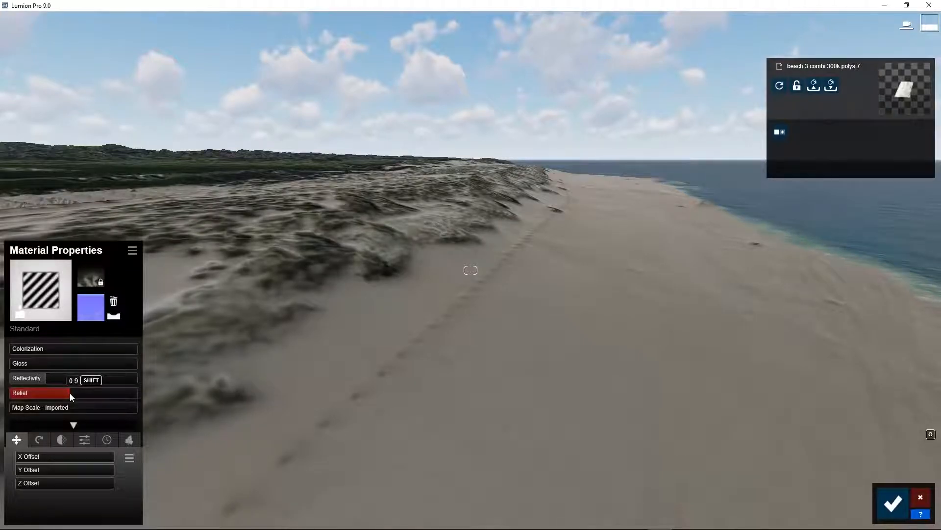
Try out the weathering effect on the beach material and remove it again.
left_click(106, 441)
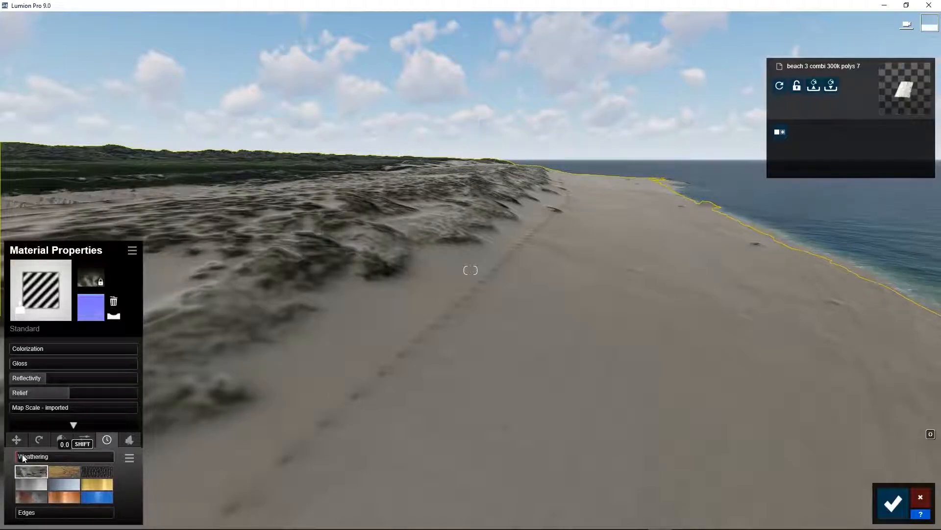
left_click_drag(33, 454, 85, 456)
mouse_move(73, 455)
left_mouse_down()
mouse_move(80, 455)
mouse_move(17, 458)
left_mouse_up()
Check the adjusted beach material on the sand and dunes and save the material changes.
right_click_drag(375, 387, 226, 376)
right_click_drag(344, 390, 379, 393)
key("s")
key("q")
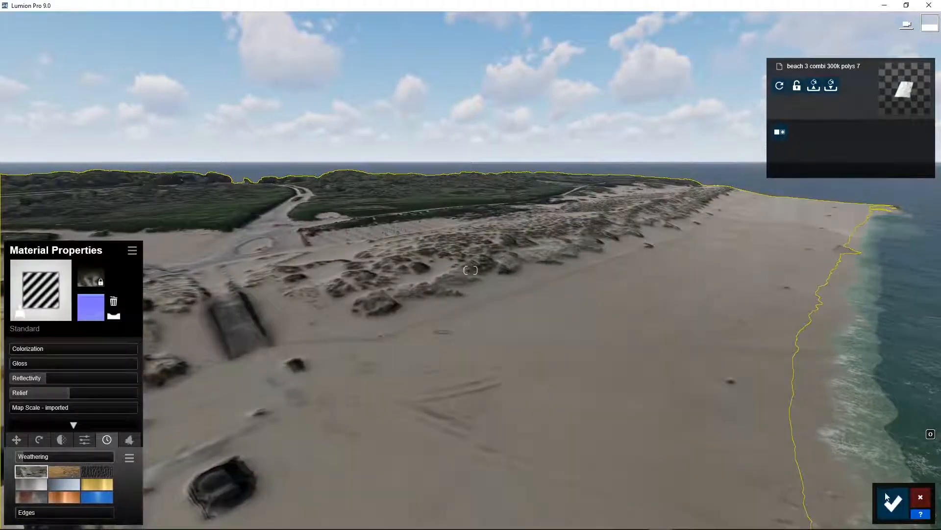
left_click(890, 503)
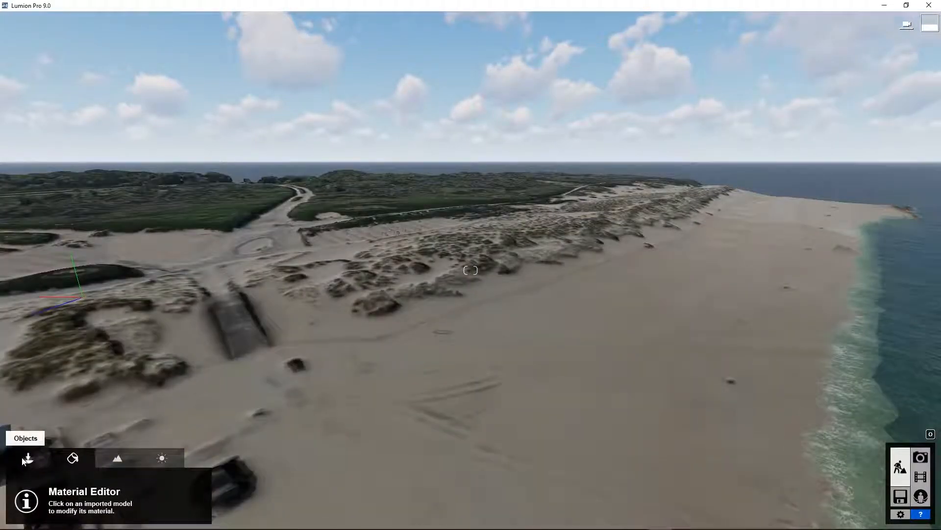
Place the imported Sunshine Canyon House adjusted2 model on the sand between the dunes and the sea, with a rotated orientation.
left_click(28, 458)
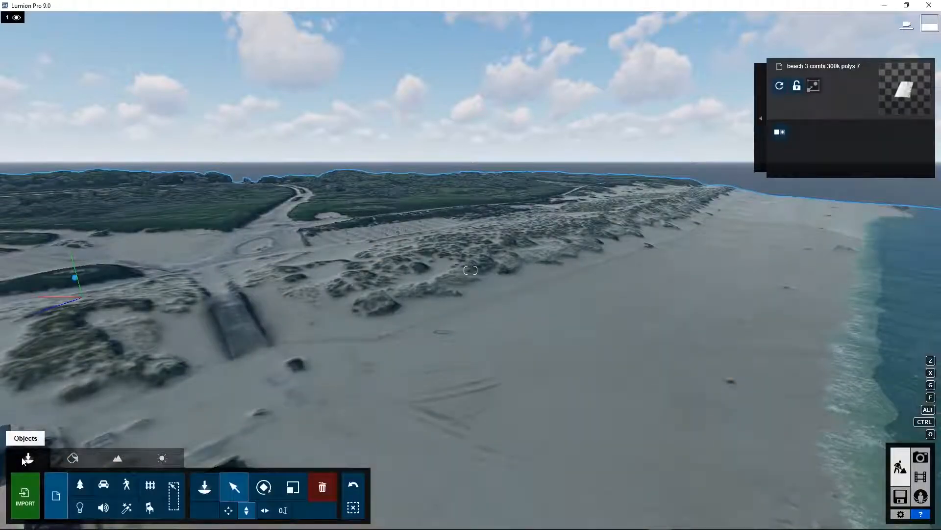
left_click(205, 490)
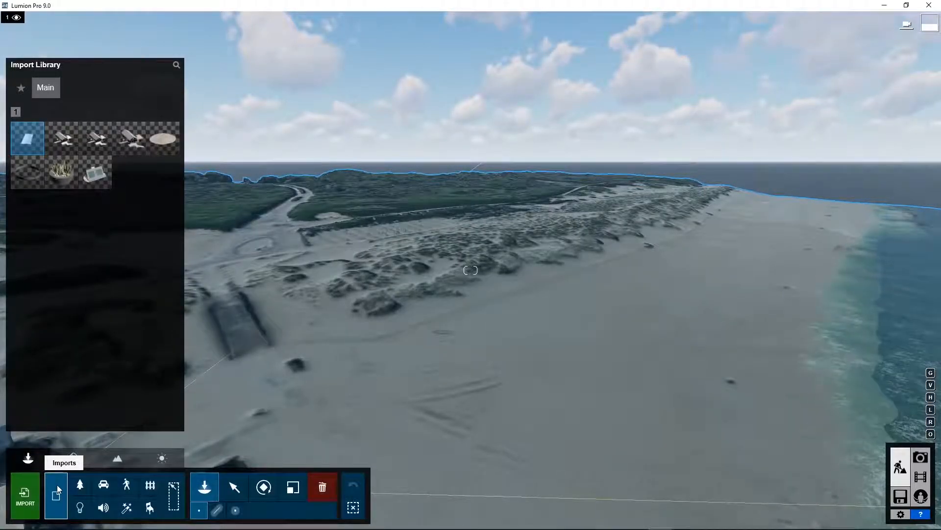
mouse_move(69, 142)
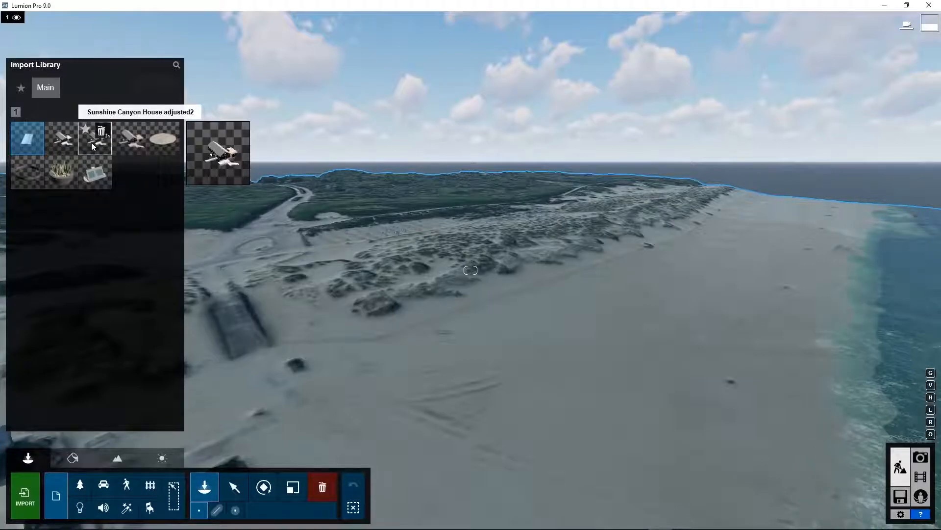
left_click(91, 142)
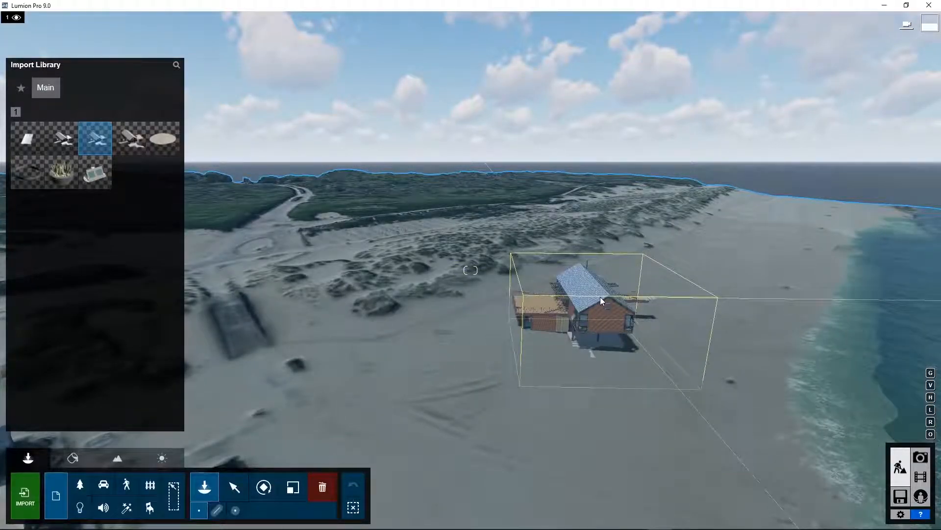
key("r")
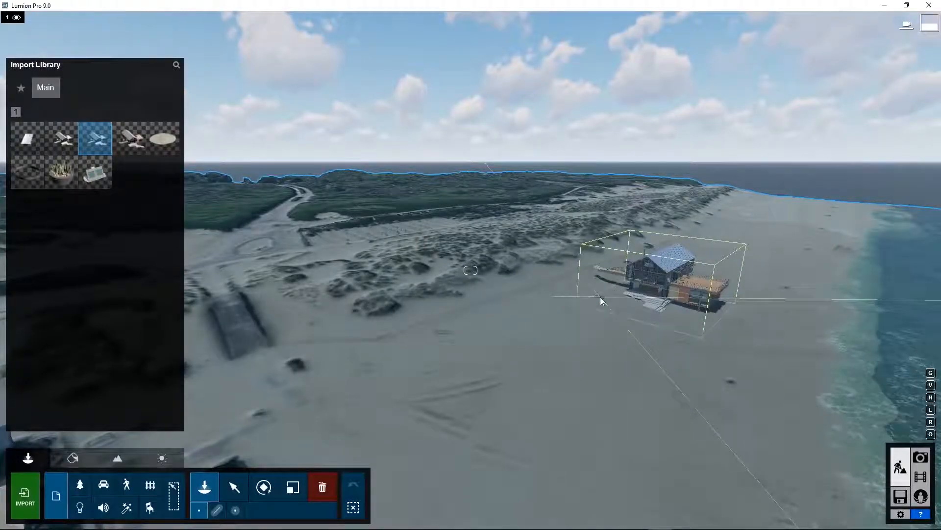
left_click(601, 297)
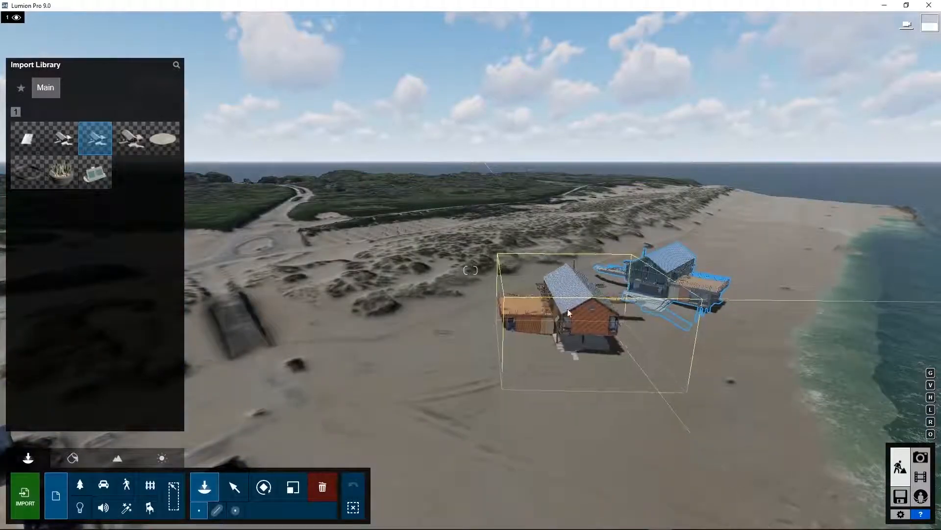
Move the placed house across the sand towards the beach access ramp.
left_click(224, 486)
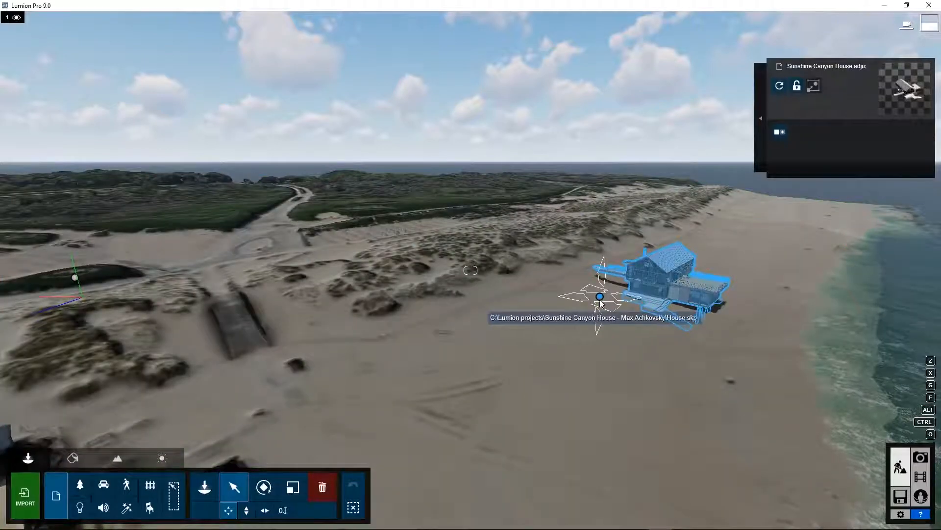
mouse_move(592, 313)
left_click_drag(591, 313, 438, 342)
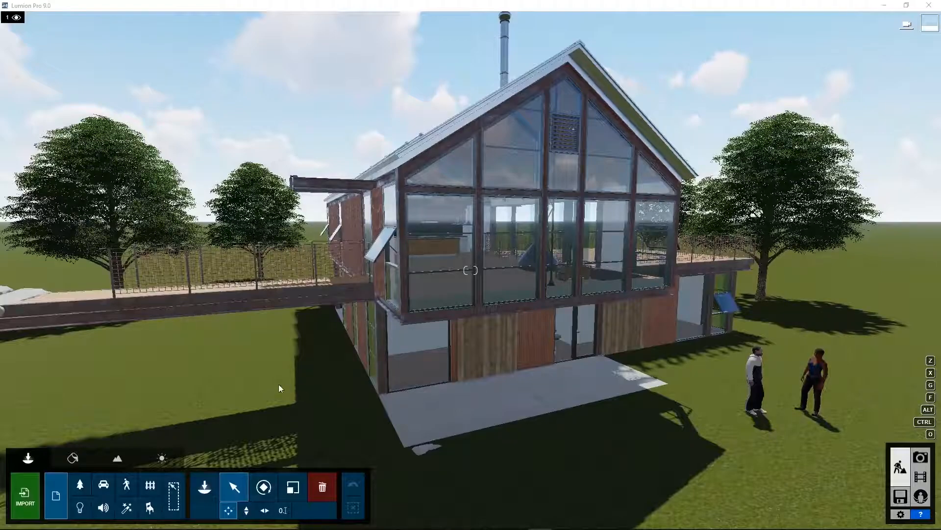
Go through the landscape height brushes for raising, lowering, roughening and smoothing the terrain in the grass scene.
left_click(118, 459)
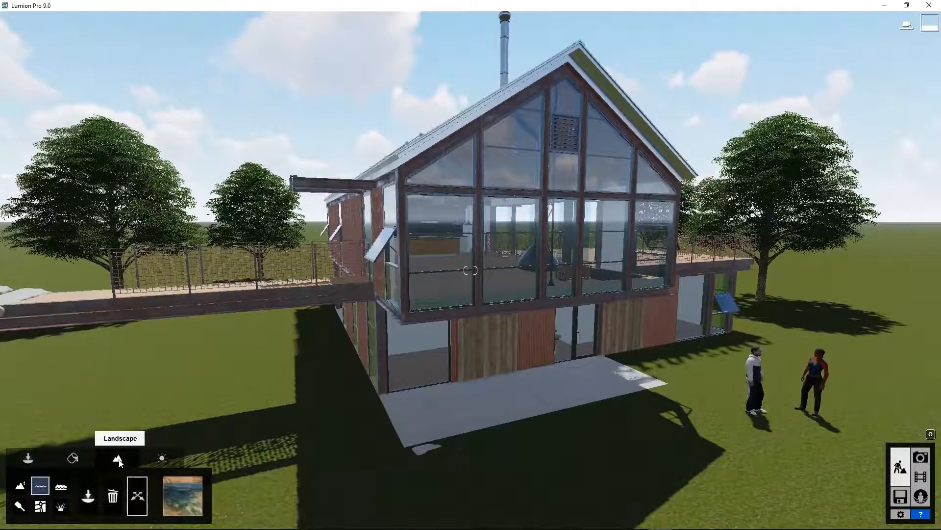
left_click(20, 485)
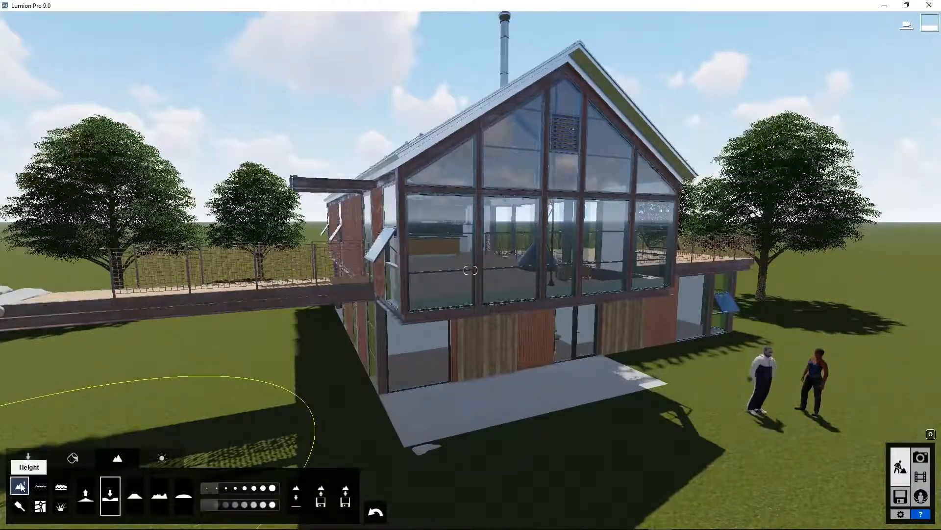
left_click(86, 496)
left_click(110, 496)
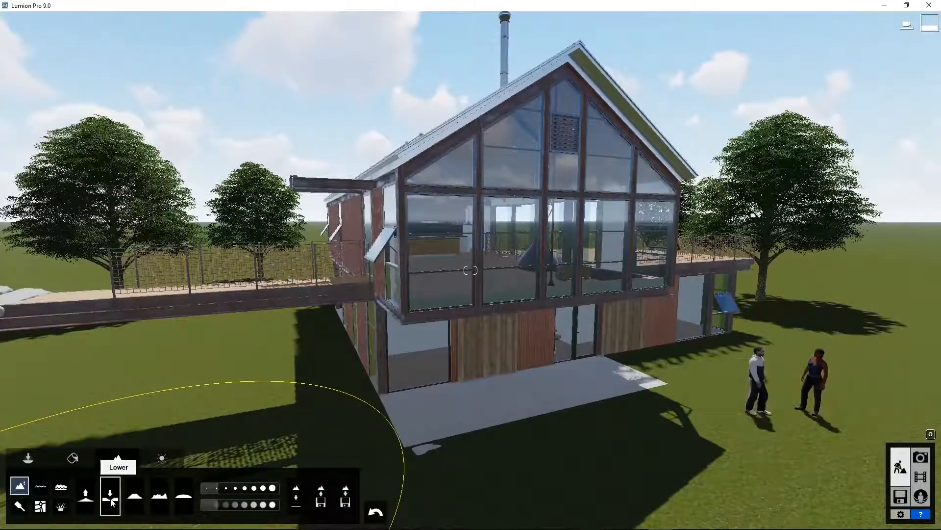
left_click(155, 498)
left_click(184, 496)
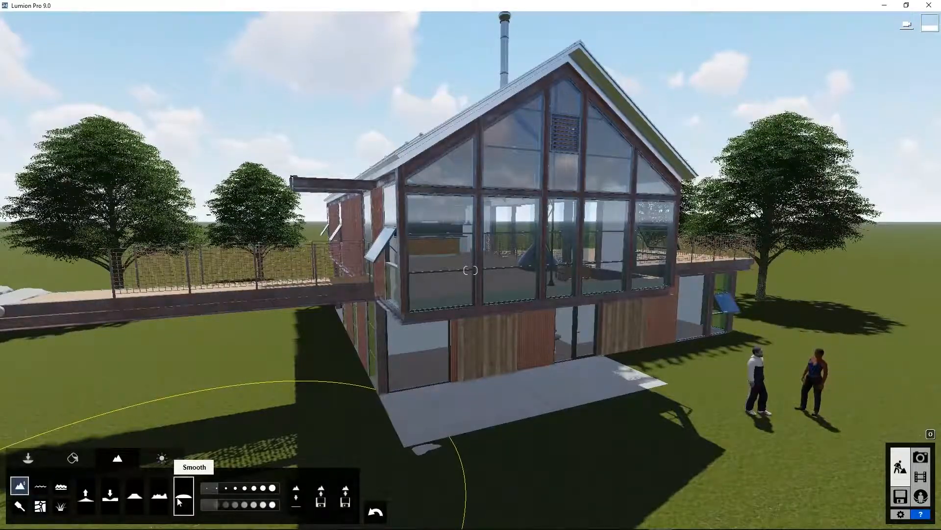
Raise a small rocky hill behind the trees beside the house, using a brush size of 2.3.
left_click(86, 496)
right_click_drag(172, 347, 166, 354)
scroll(203, 348, "down", 10)
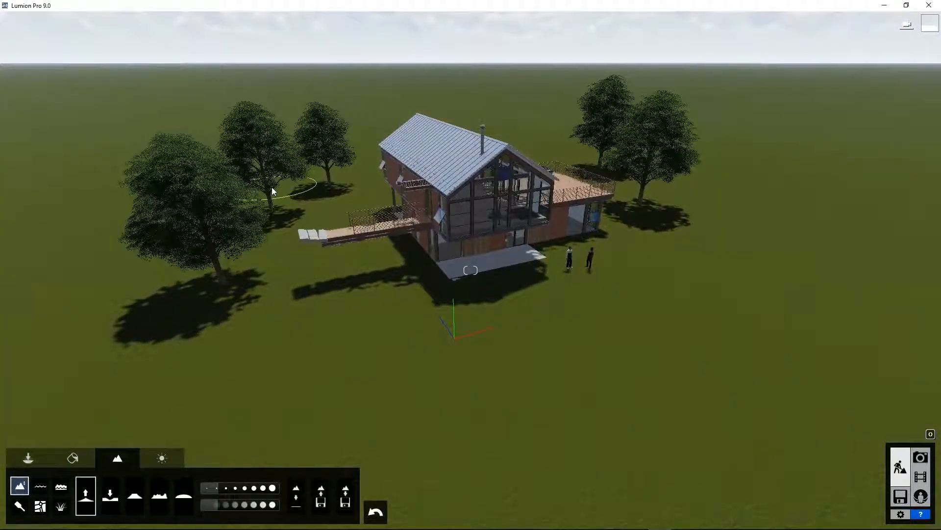
right_click_drag(276, 197, 269, 212)
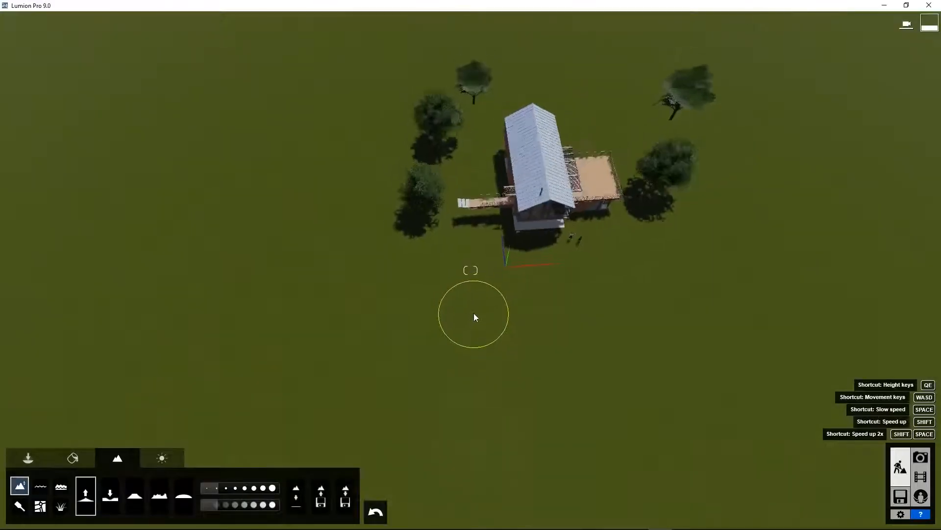
scroll(475, 308, "down", 5)
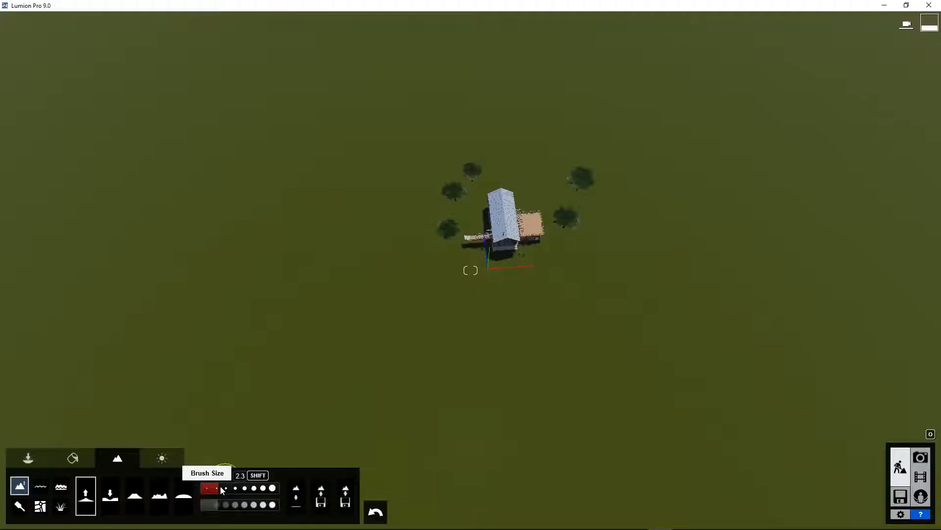
mouse_move(398, 141)
left_mouse_down()
mouse_move(435, 138)
mouse_move(445, 122)
left_mouse_up()
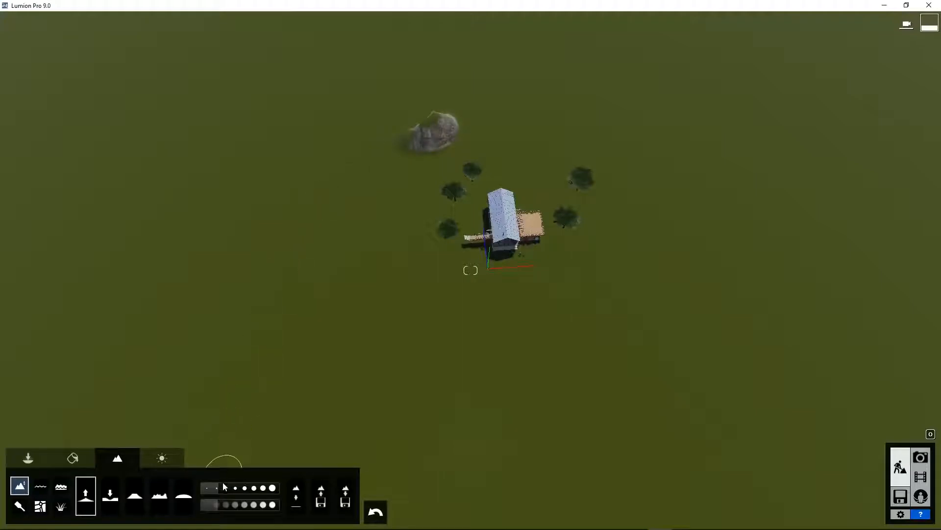
Raise a rocky mountain ridge curving around the back and side of the house with a larger, faster brush.
left_click_drag(390, 117, 390, 118)
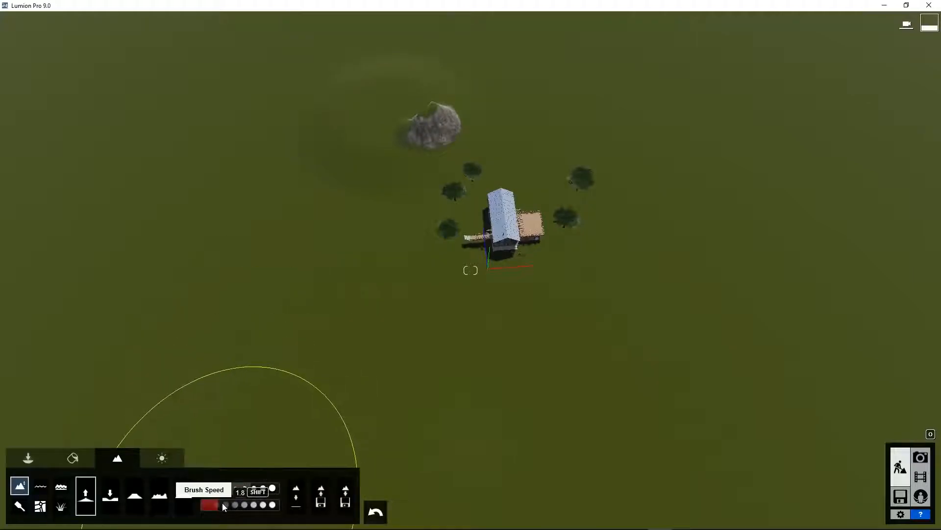
left_click_drag(220, 504, 240, 507)
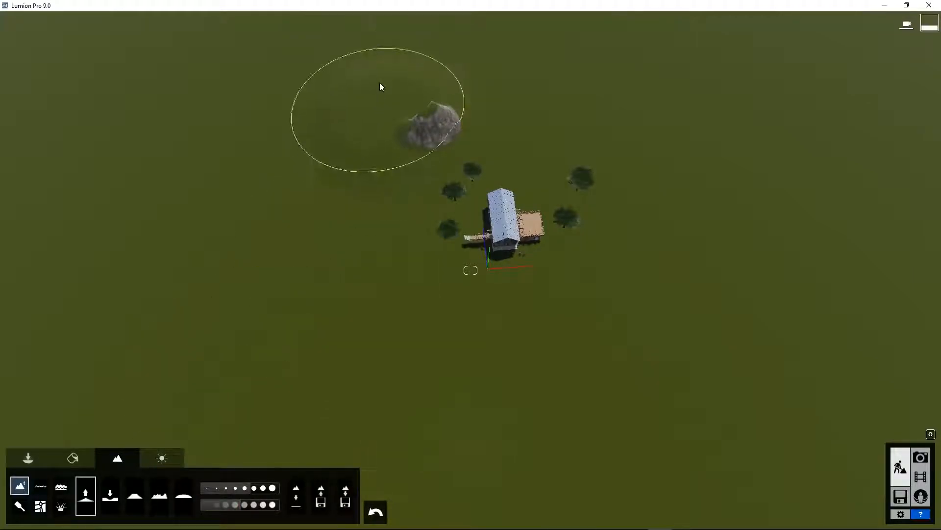
mouse_move(382, 76)
left_mouse_down()
mouse_move(417, 8)
mouse_move(462, 3)
mouse_move(478, 25)
left_mouse_up()
key("q")
mouse_move(507, 84)
left_mouse_down()
mouse_move(472, 108)
mouse_move(487, 95)
mouse_move(555, 93)
mouse_move(610, 105)
mouse_move(696, 172)
mouse_move(702, 153)
mouse_move(636, 78)
mouse_move(473, 82)
mouse_move(331, 143)
mouse_move(286, 258)
mouse_move(279, 308)
mouse_move(360, 358)
mouse_move(376, 336)
mouse_move(361, 315)
mouse_move(237, 464)
left_mouse_up()
mouse_move(424, 322)
left_mouse_down()
mouse_move(426, 311)
mouse_move(392, 299)
mouse_move(400, 266)
mouse_move(338, 255)
mouse_move(346, 264)
mouse_move(316, 229)
left_mouse_up()
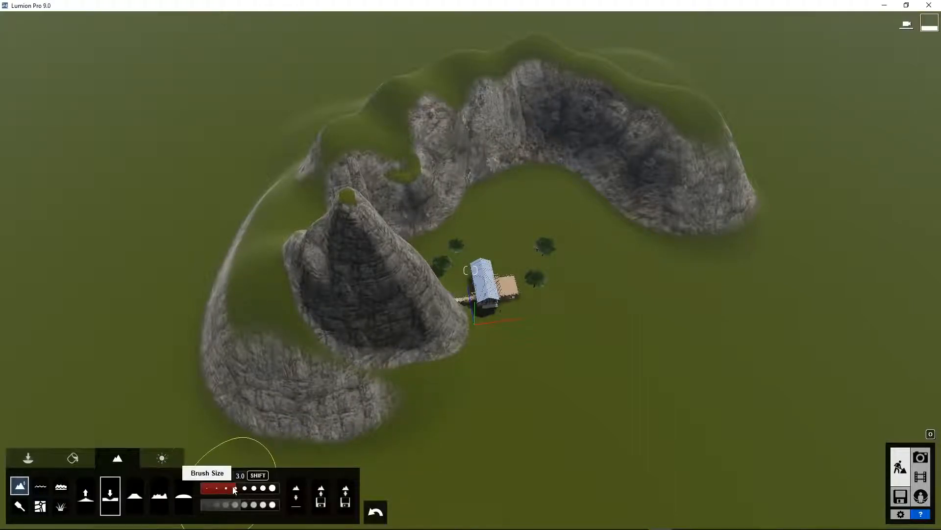
Lower the pointed summit of the tall peak beside the house with a smaller brush.
mouse_move(305, 296)
left_mouse_down()
mouse_move(340, 226)
mouse_move(356, 230)
left_mouse_up()
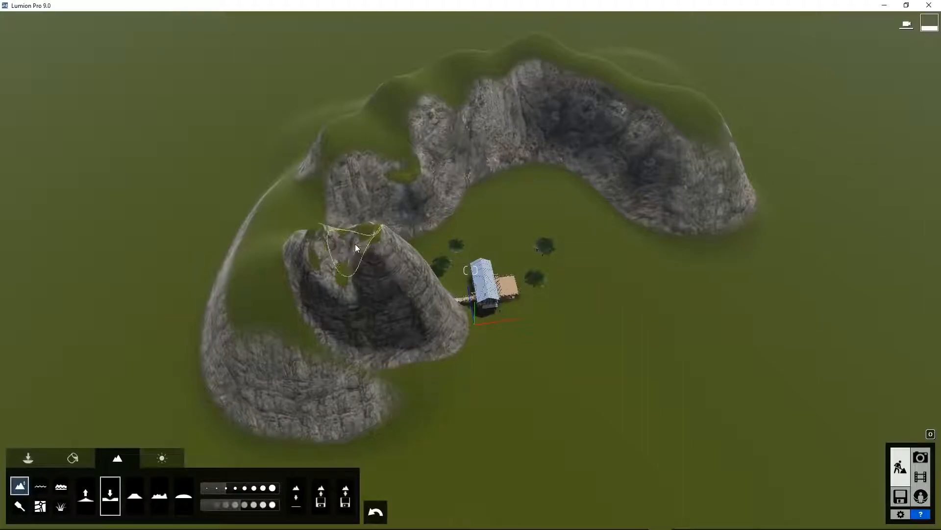
right_click(593, 336)
right_click(593, 337)
Examine the sculpted mountains around the house from ground level and the open grass in front from above.
right_click_drag(441, 373, 392, 296)
key("w")
key("a")
key("a")
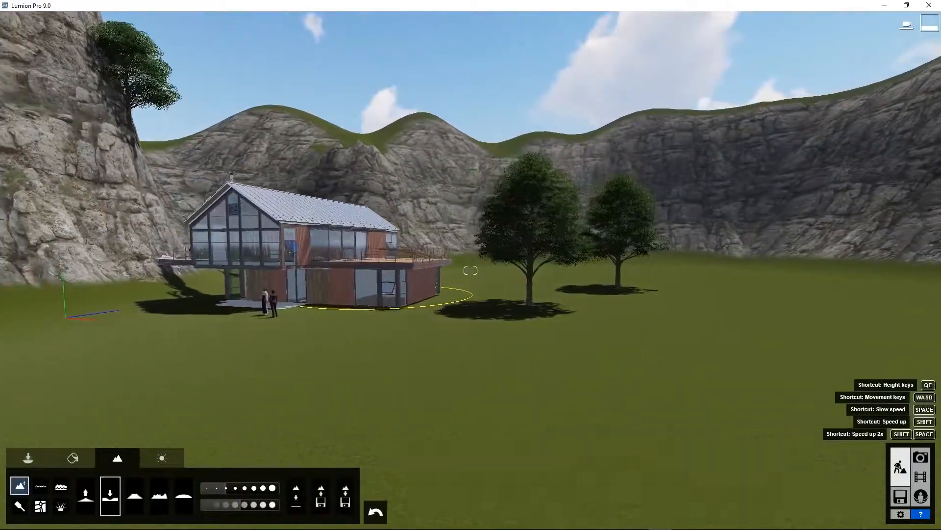
key("a")
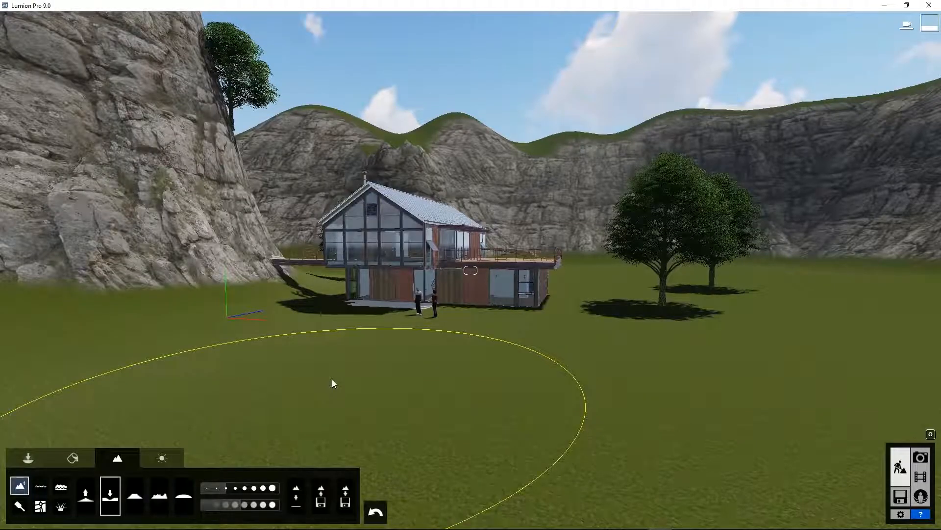
right_click_drag(378, 380, 381, 346)
key("s")
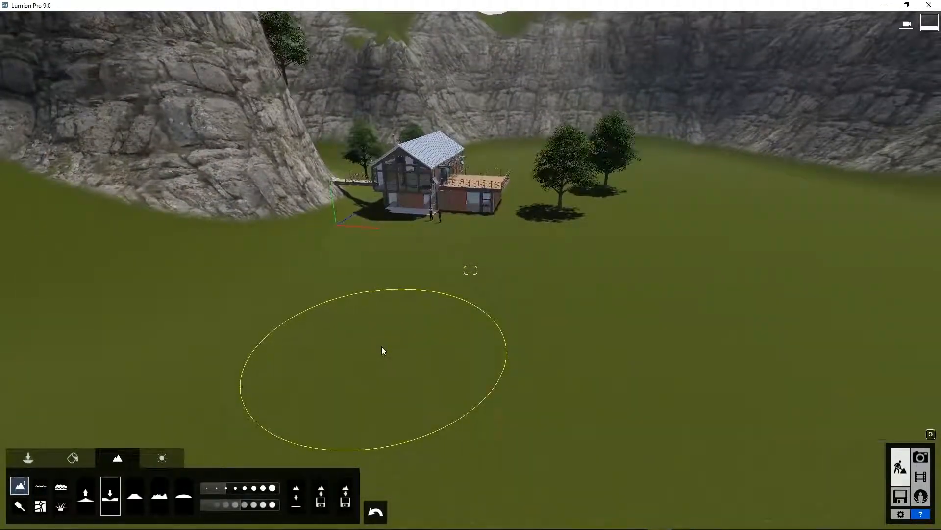
Lower the grass terrain in front of the house with a larger brush to carve a wide, deep lake basin.
key("s")
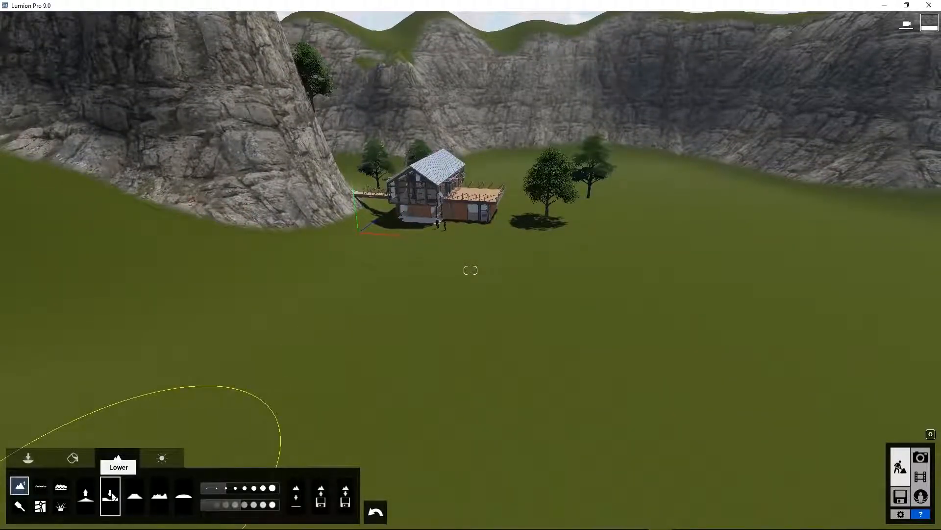
left_click(236, 489)
left_click_drag(387, 426, 636, 466)
key("s")
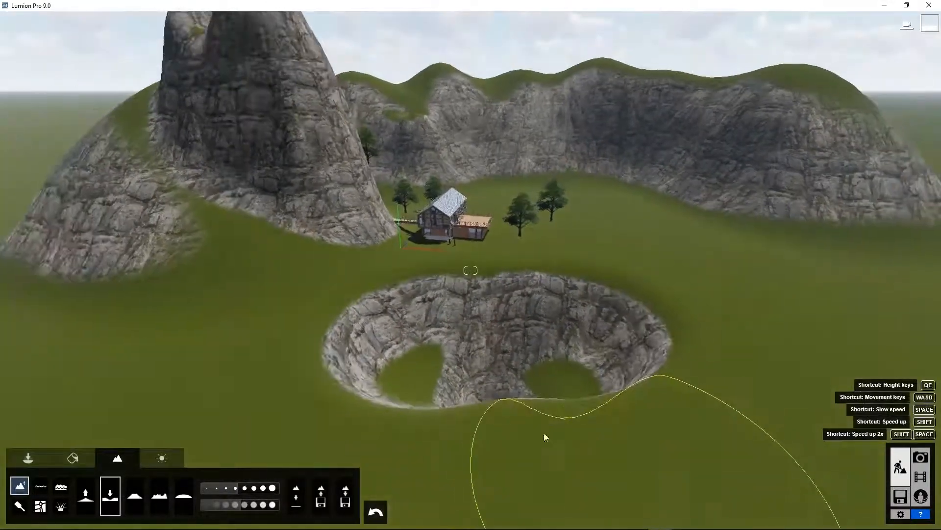
mouse_move(429, 394)
left_mouse_down()
mouse_move(434, 404)
mouse_move(374, 417)
mouse_move(409, 439)
mouse_move(524, 463)
mouse_move(730, 478)
mouse_move(767, 458)
mouse_move(598, 496)
mouse_move(496, 496)
mouse_move(529, 463)
left_mouse_up()
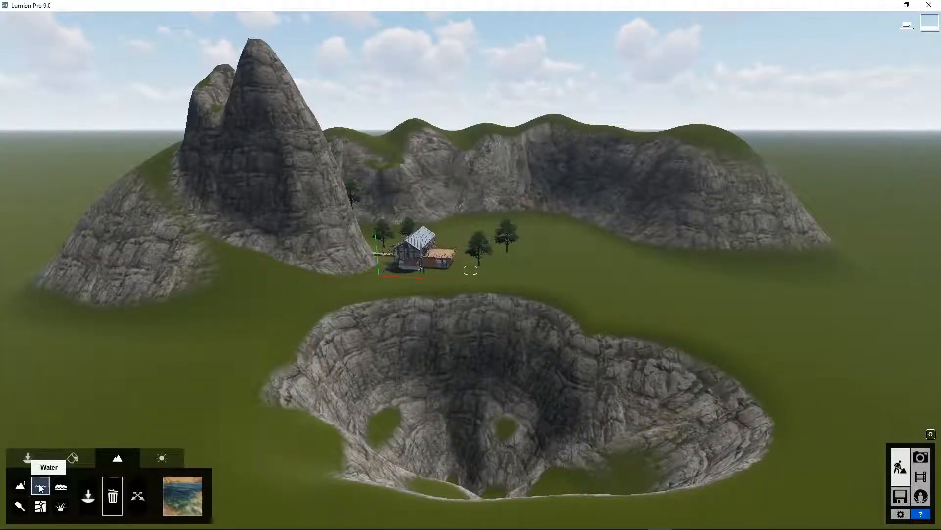
Place a water plane at the basin's edge near the house and stretch it across the whole basin to form a lake.
left_click(88, 496)
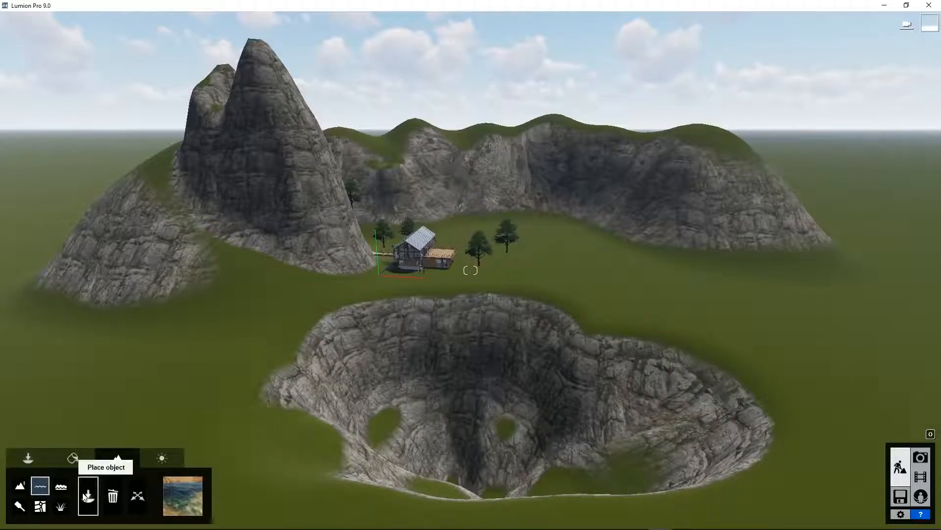
left_click(345, 313)
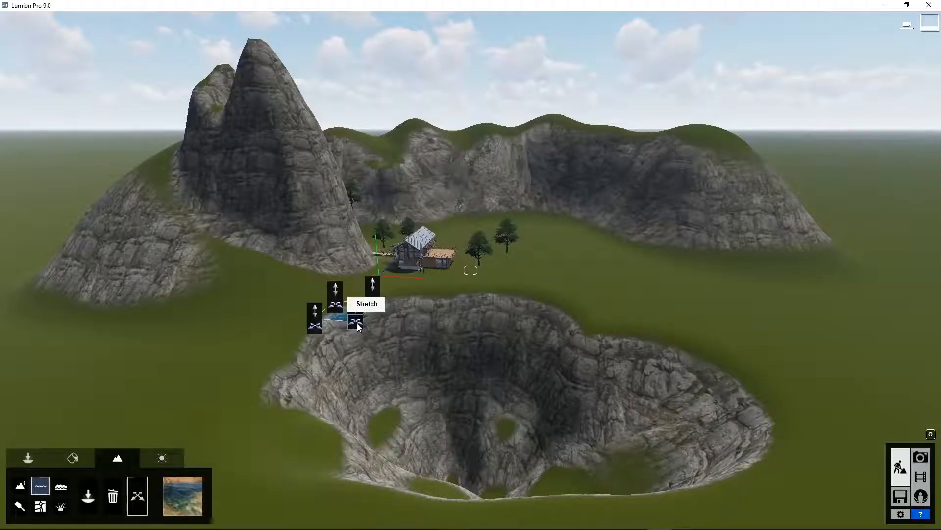
left_click_drag(357, 322, 785, 449)
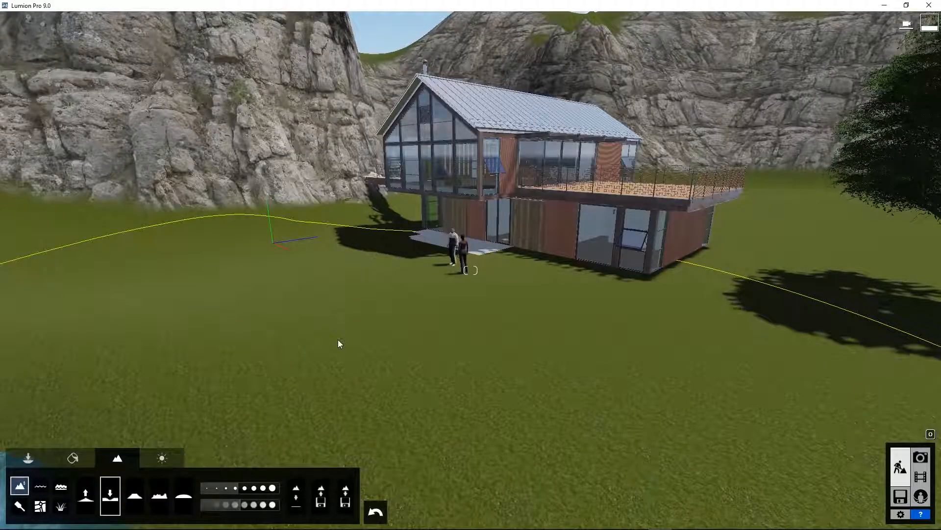
Turn on landscape grass and increase the grass size, height and wildness.
left_click(60, 506)
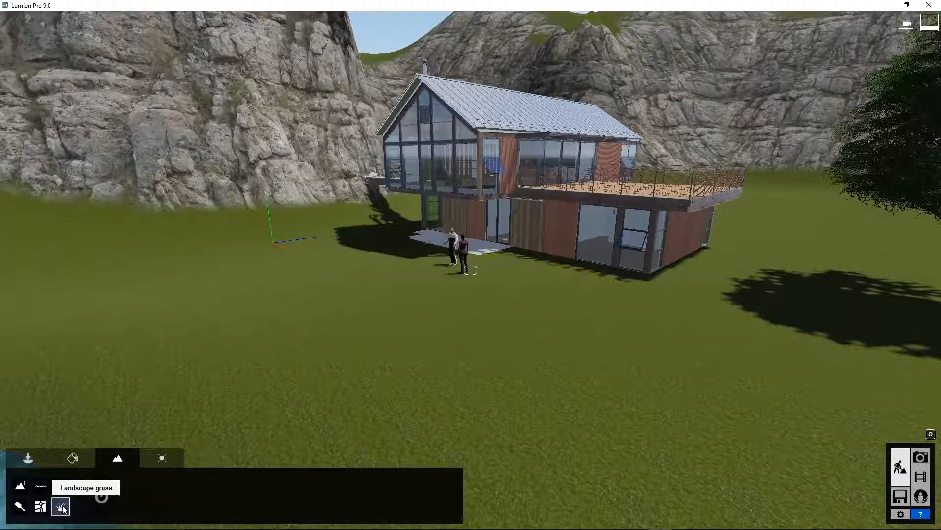
left_click(102, 497)
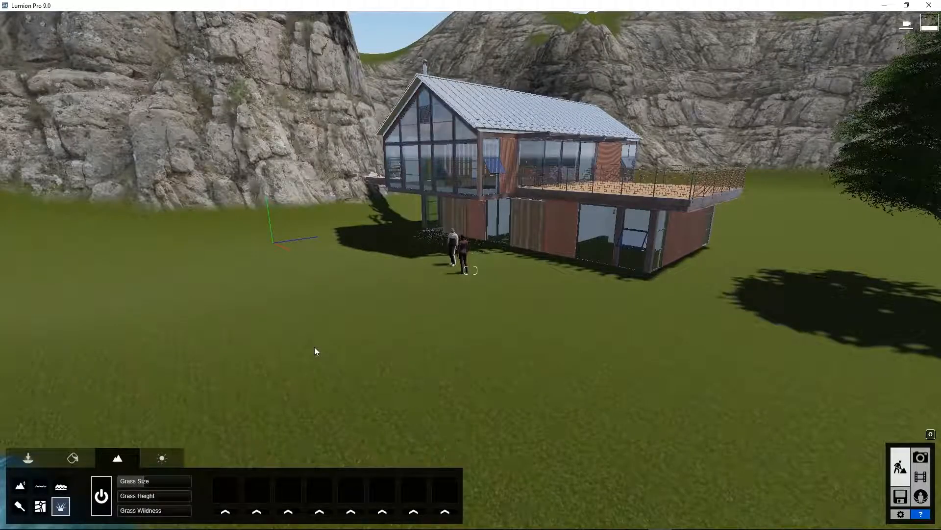
scroll(314, 346, "up", 5)
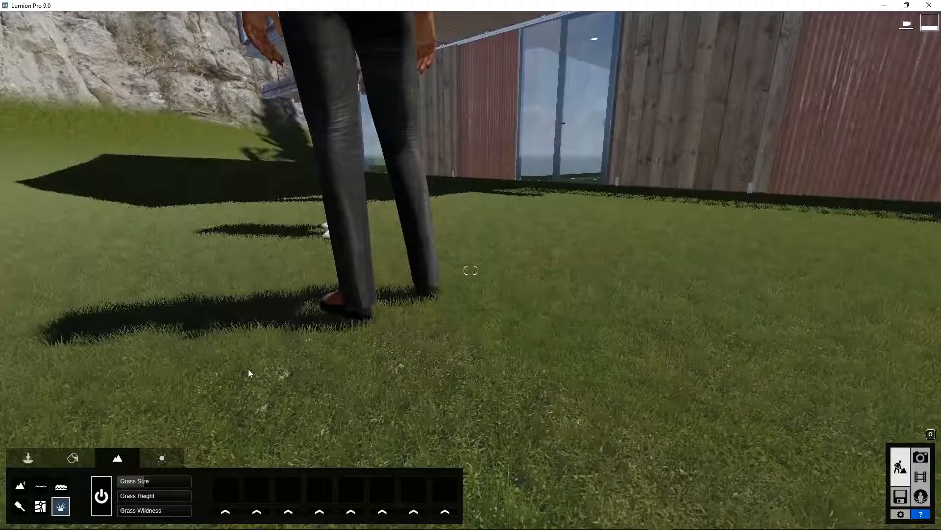
mouse_move(261, 319)
right_mouse_down()
mouse_move(147, 322)
mouse_move(261, 326)
right_mouse_up()
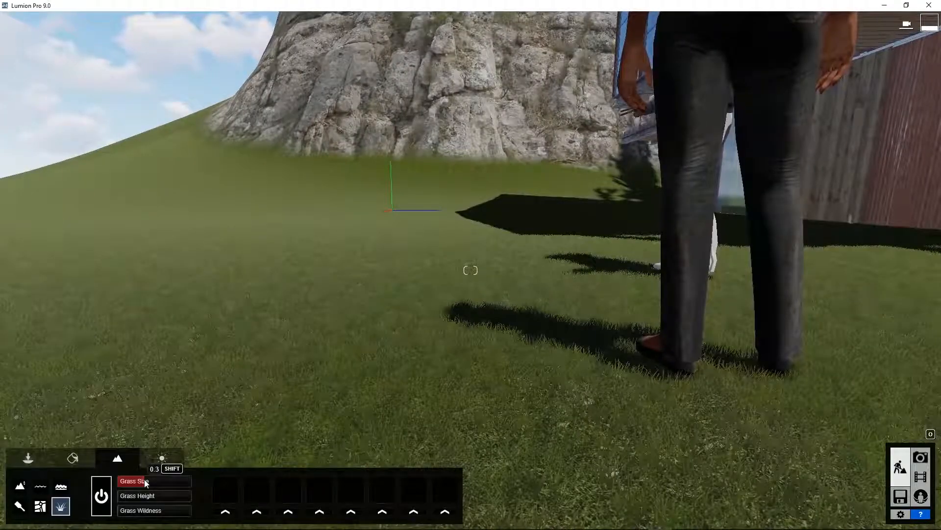
left_click_drag(146, 483, 191, 483)
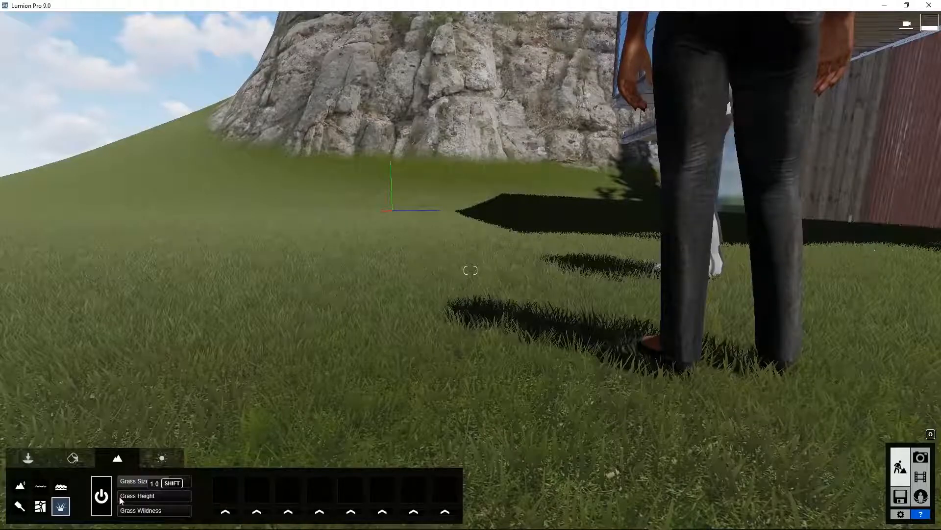
left_click_drag(130, 498, 148, 514)
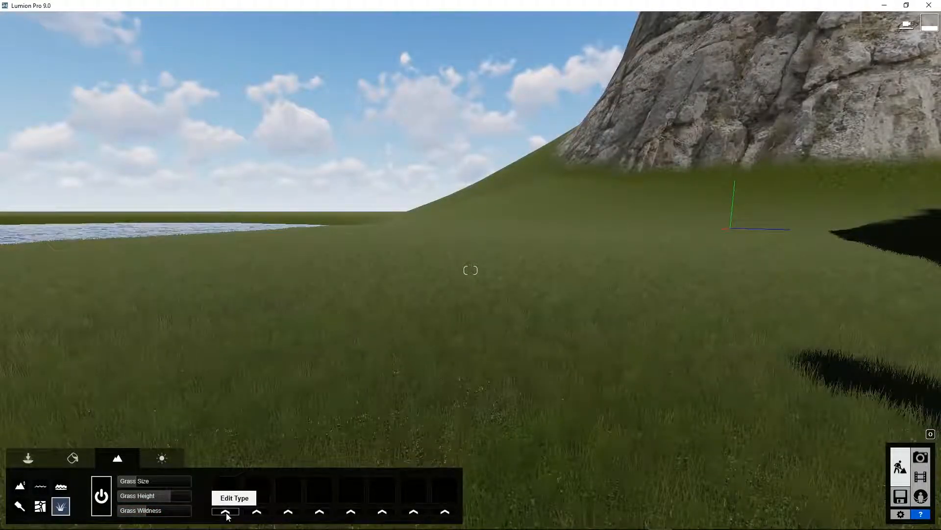
Scatter large yellow flowers in the grass, increasing their spread and setting the random size to about 0.4.
left_click(226, 511)
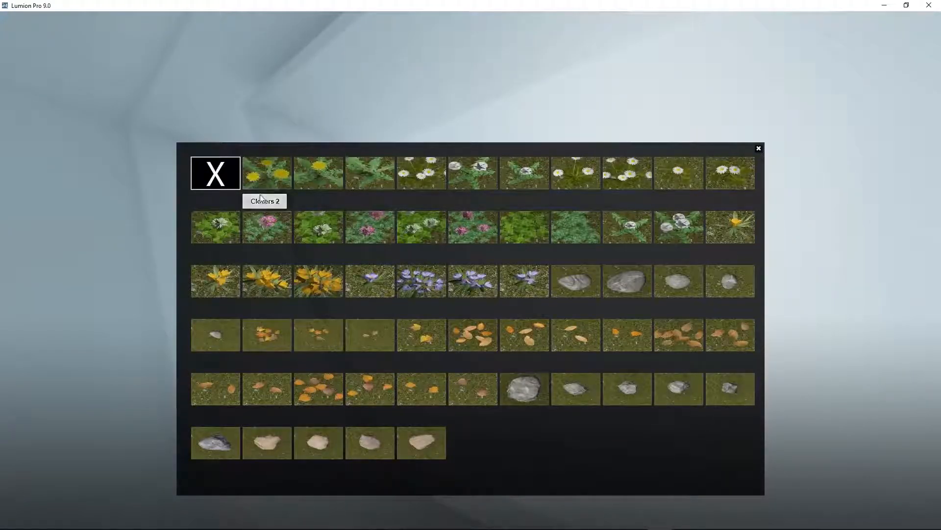
left_click(263, 179)
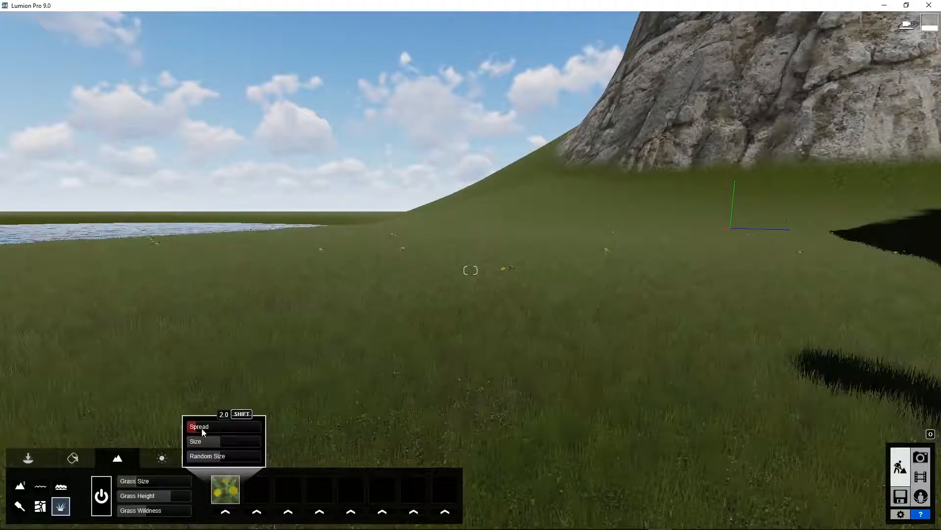
left_click_drag(263, 431, 218, 462)
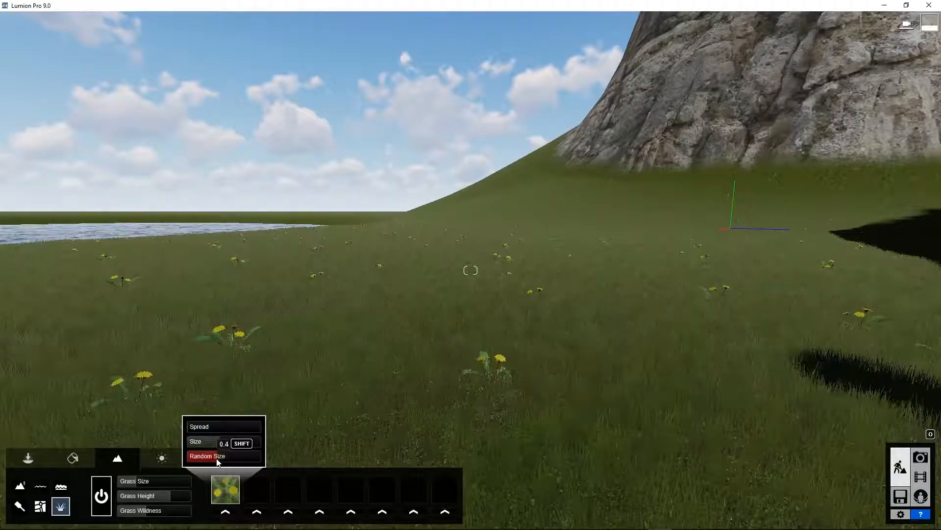
Add large round grey rocks to the grass as the second item, with a spread of 1.2.
left_click(257, 511)
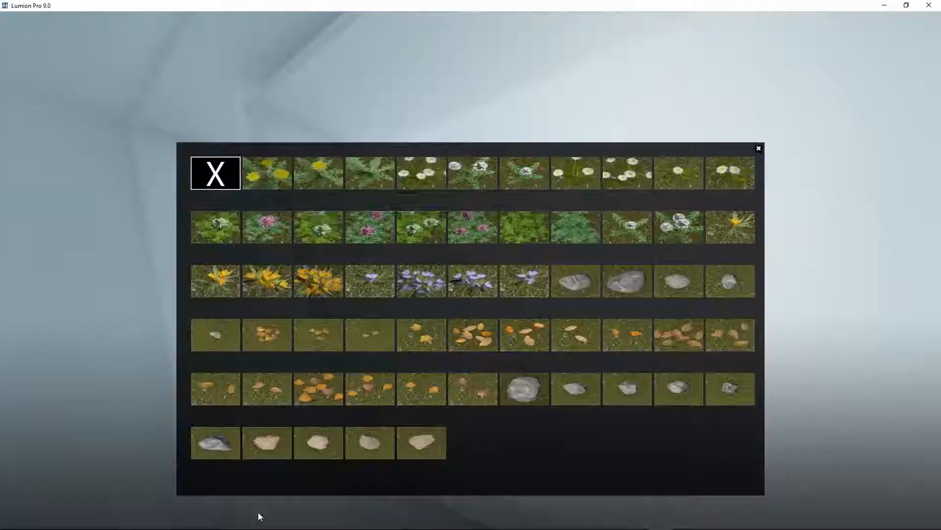
left_click(516, 393)
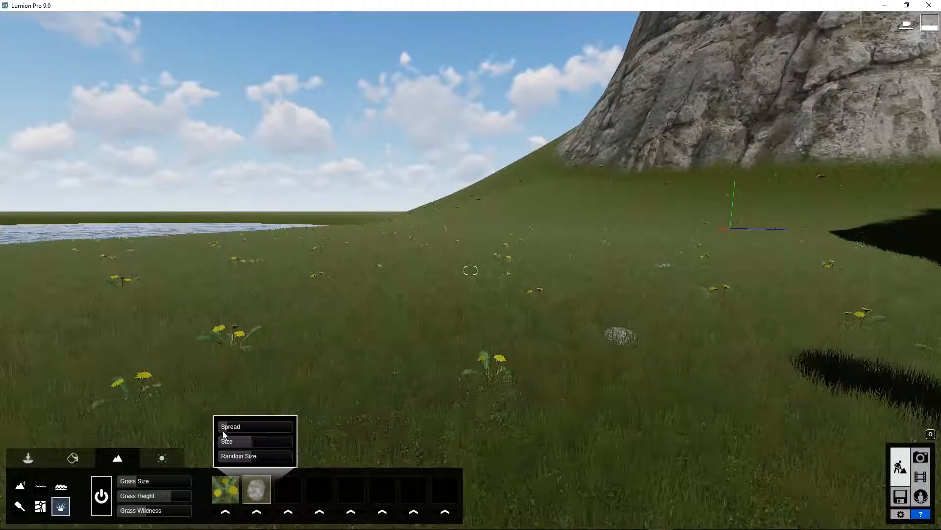
left_click_drag(225, 426, 222, 426)
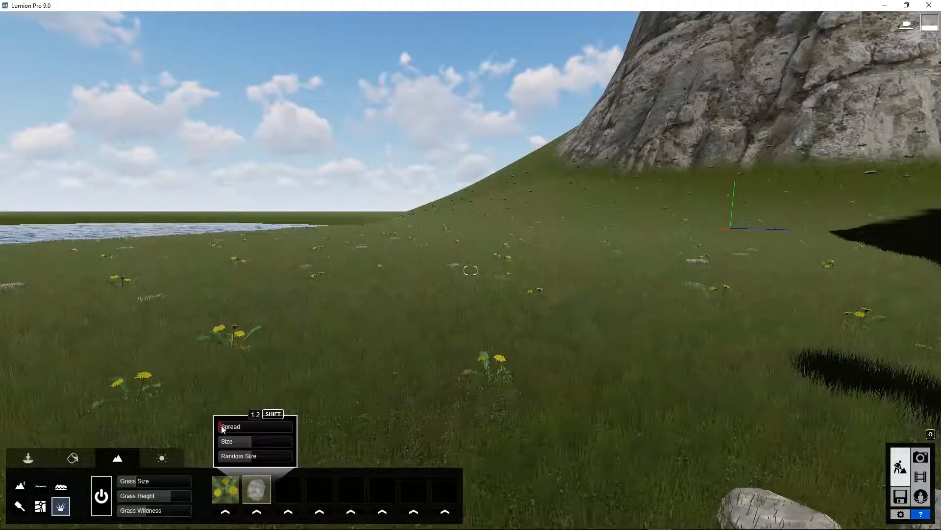
Add orange fallen leaves and purple flowers to the grass as the third and fourth items, and enlarge the purple flowers.
left_click(288, 512)
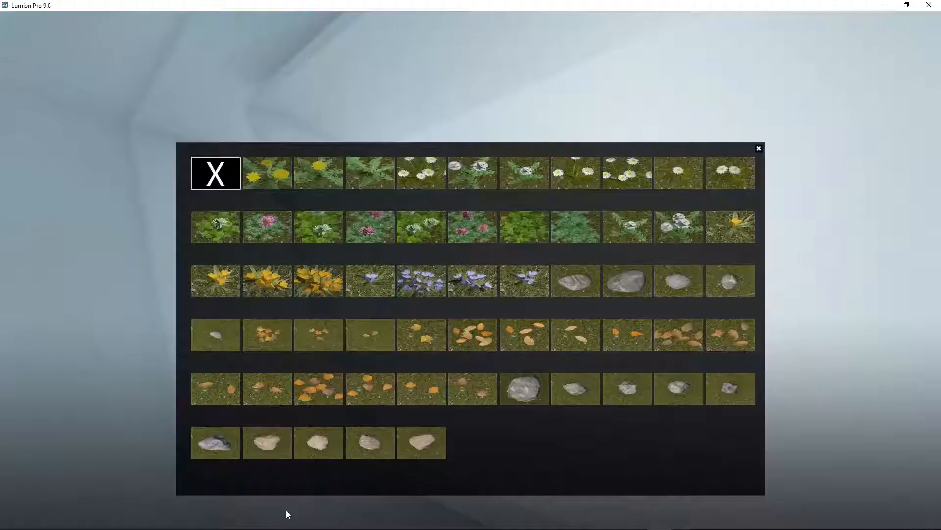
left_click(315, 390)
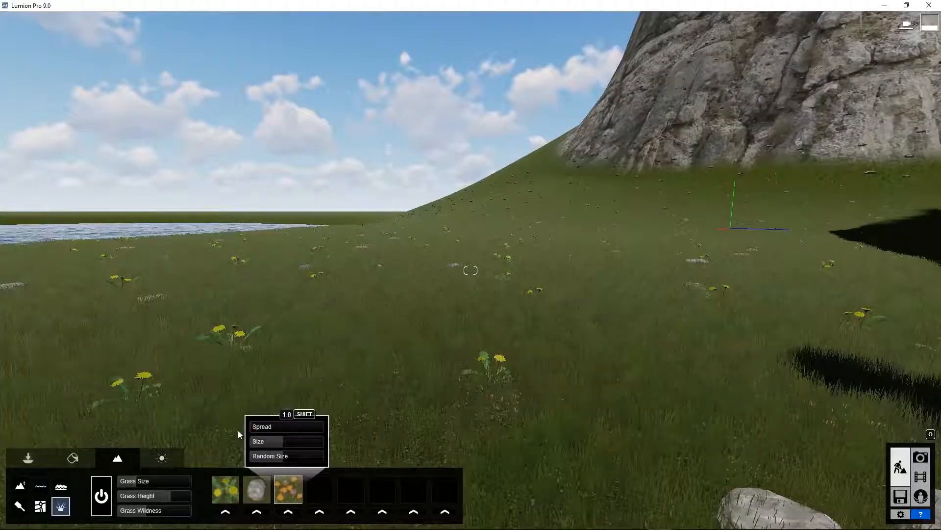
left_click(319, 511)
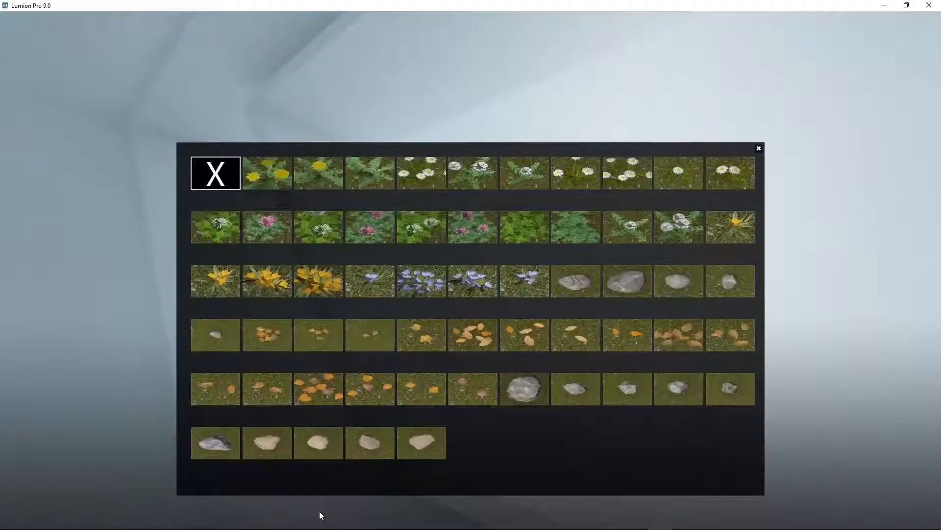
left_click(419, 288)
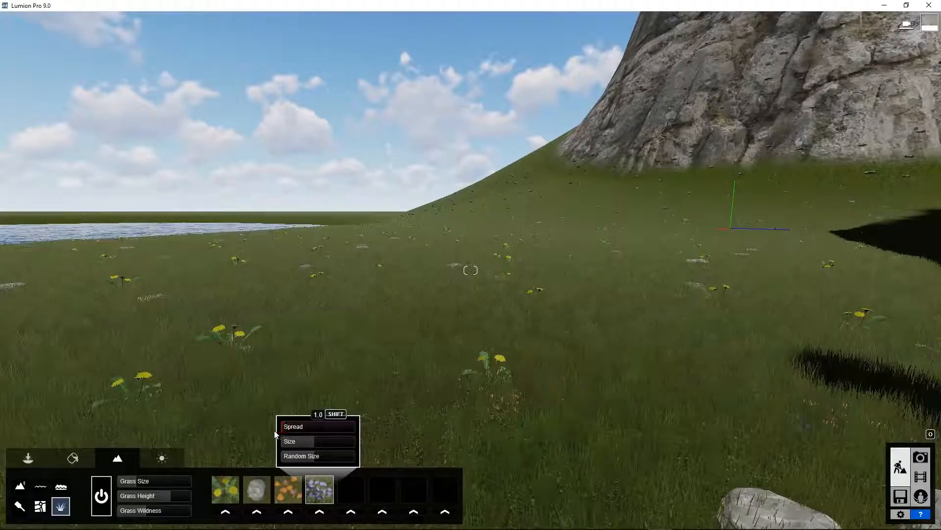
right_click_drag(425, 318, 366, 316)
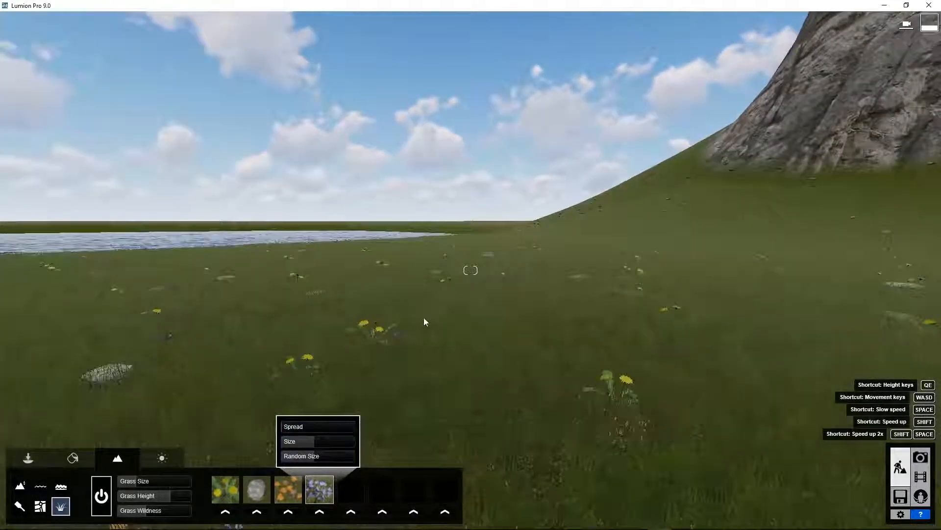
left_click_drag(316, 440, 335, 441)
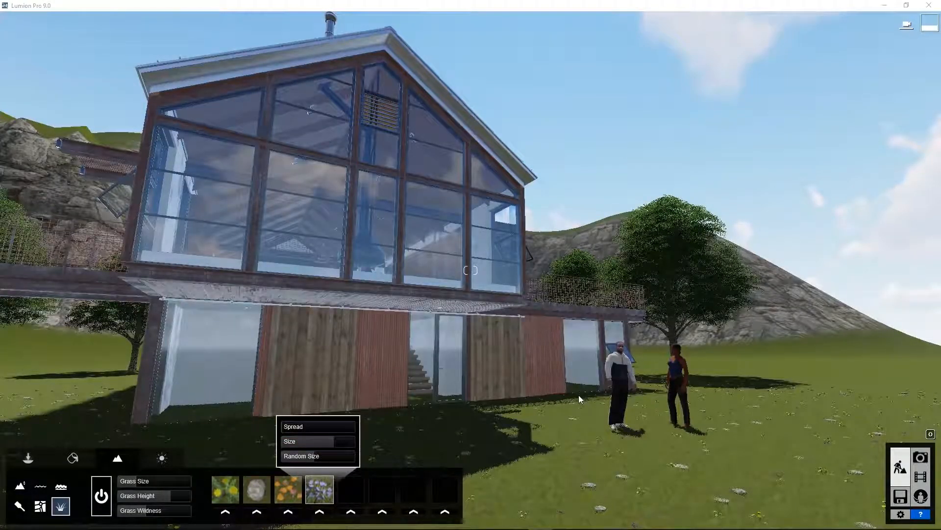
Try a brighter and a cooler green texture on the base landscape layer, and restore the original dark green grass.
left_click(19, 506)
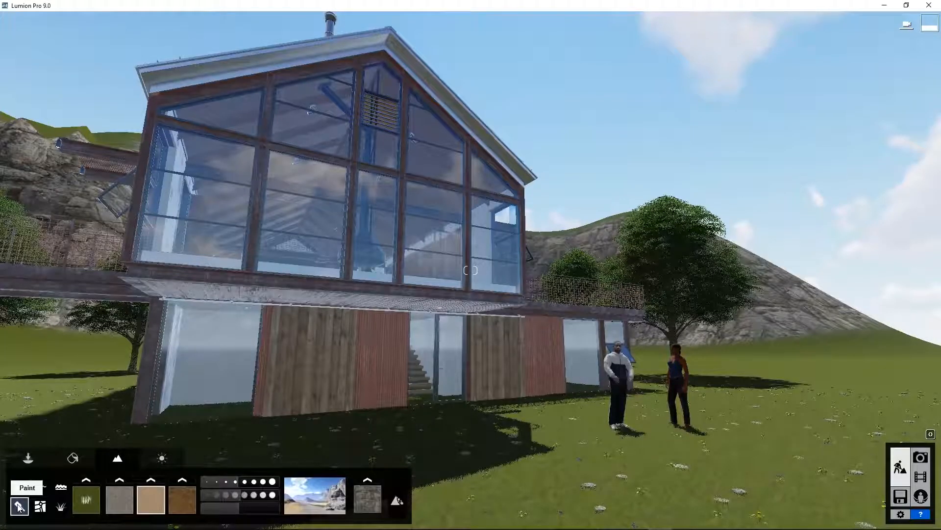
left_click(87, 481)
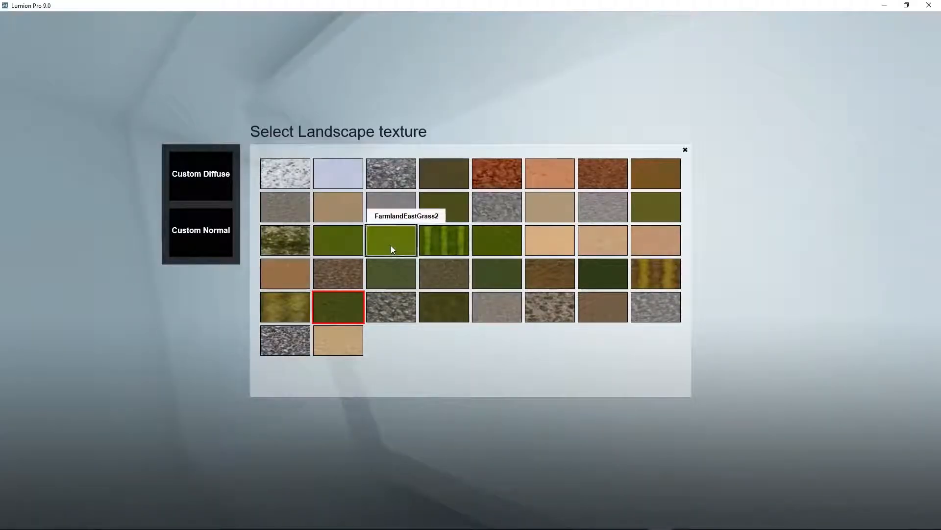
left_click(338, 248)
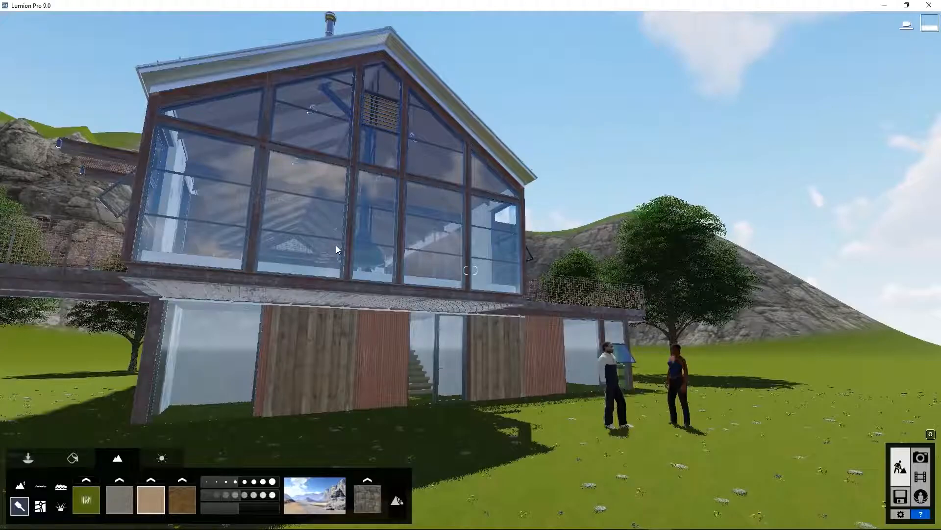
left_click(86, 479)
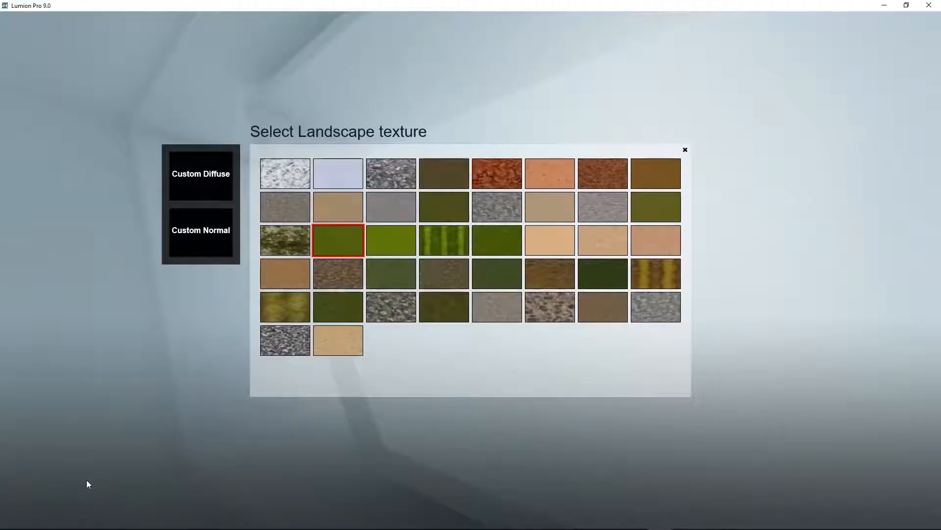
left_click(498, 271)
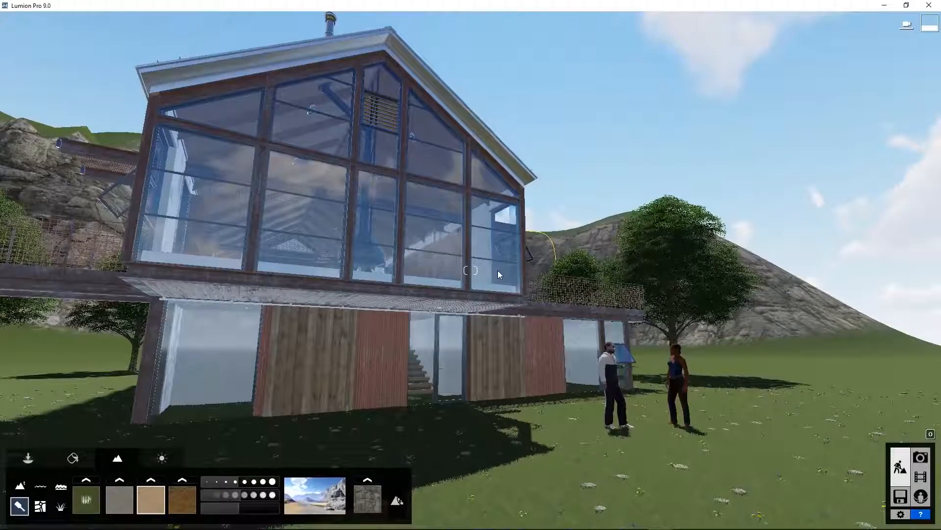
left_click(84, 481)
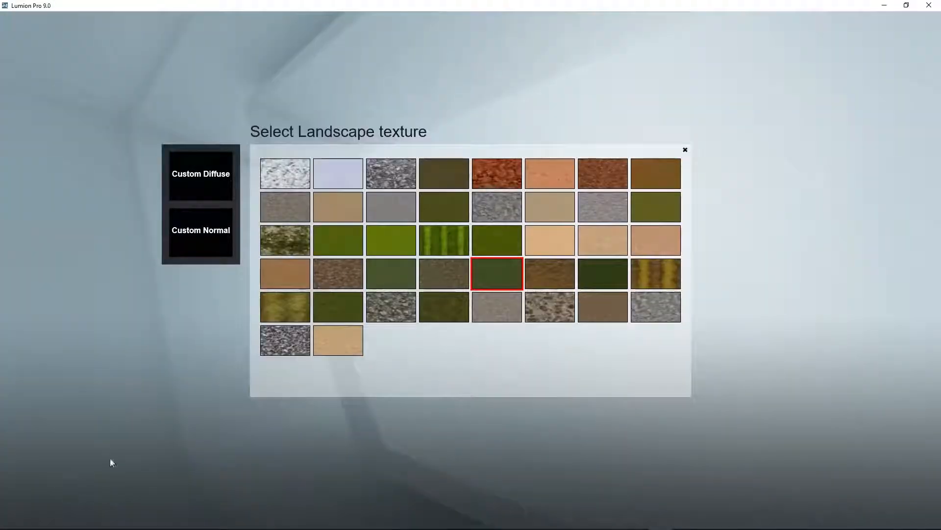
left_click(329, 304)
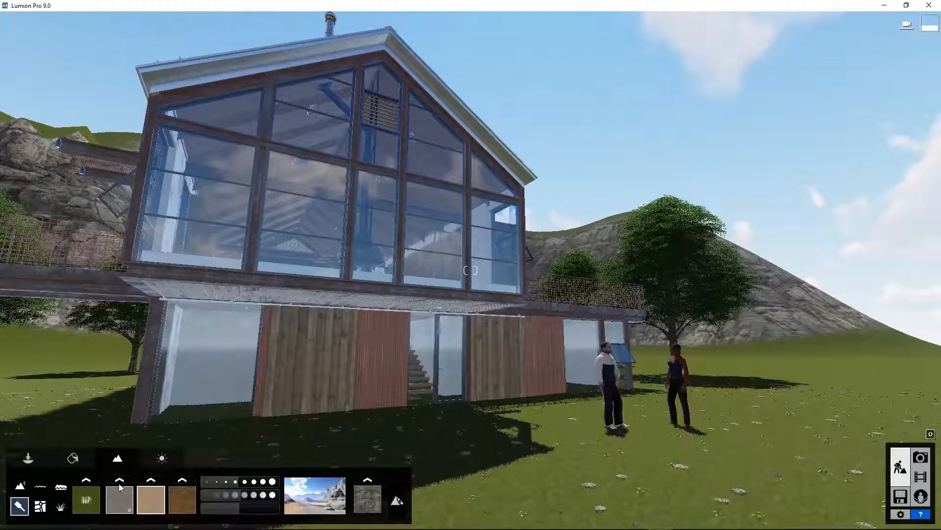
Paint a grey gravel path on the ground from the lake shore to the front of the house.
right_click_drag(548, 406, 750, 469)
right_click_drag(613, 406, 560, 395)
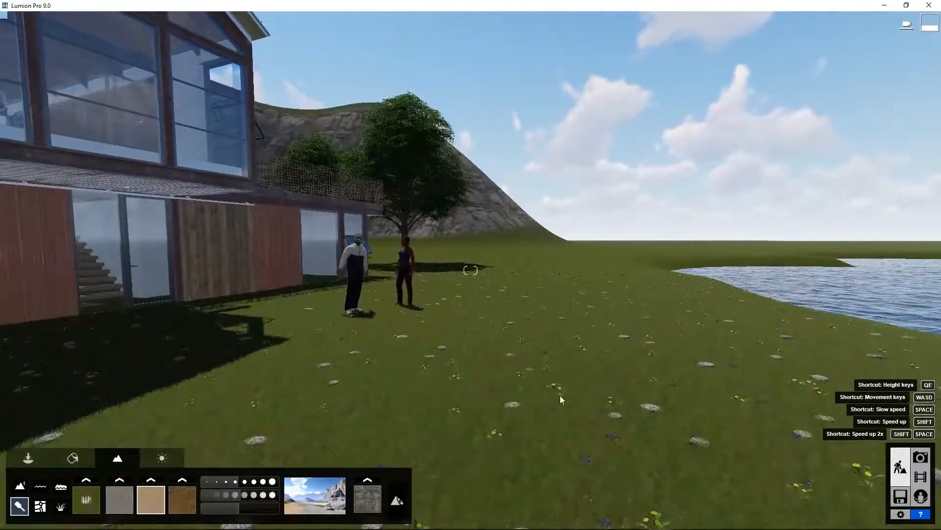
left_click(123, 495)
right_click_drag(445, 353, 438, 412)
scroll(446, 353, "down", 2)
scroll(446, 353, "down", 5)
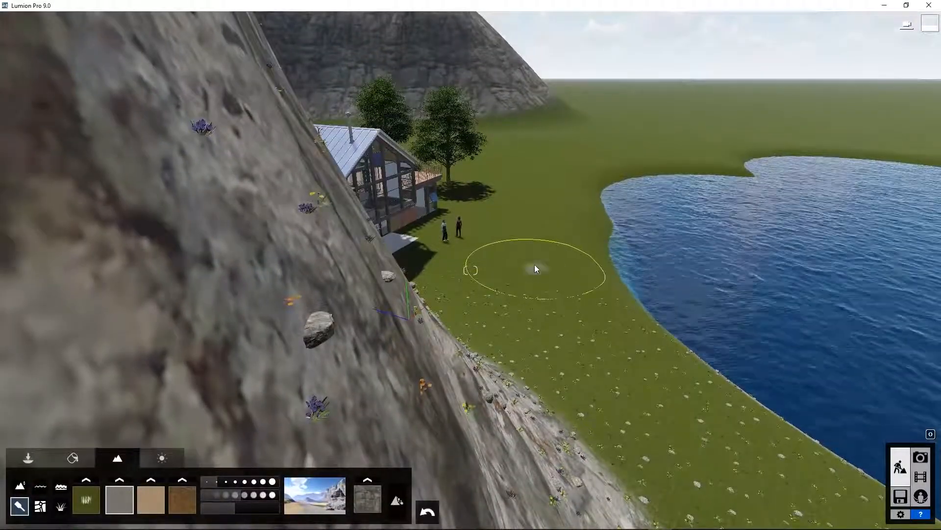
mouse_move(534, 269)
left_mouse_down()
mouse_move(610, 274)
mouse_move(450, 277)
mouse_move(405, 262)
left_mouse_up()
Paint a sand strip along the lake shore beside the gravel path, and replace its texture with the mottled brown stone one.
scroll(554, 298, "up", 3)
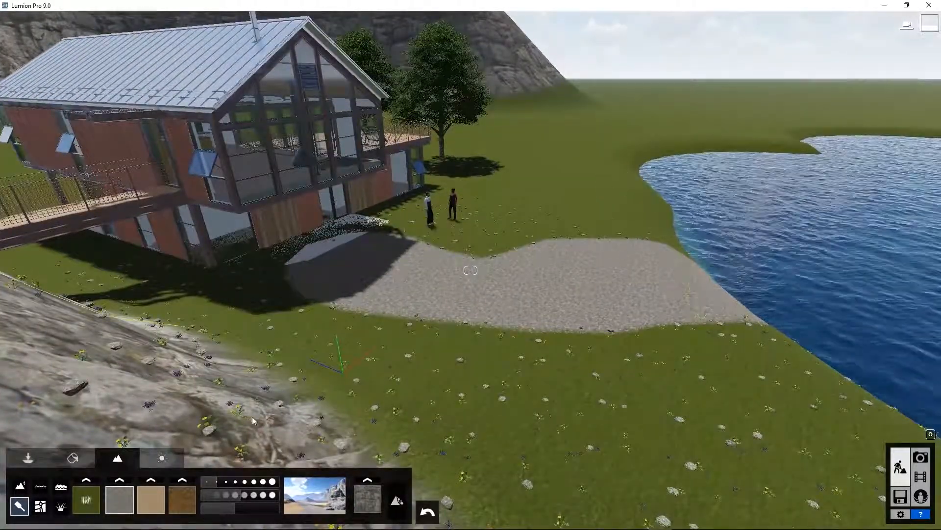
left_click_drag(208, 480, 205, 479)
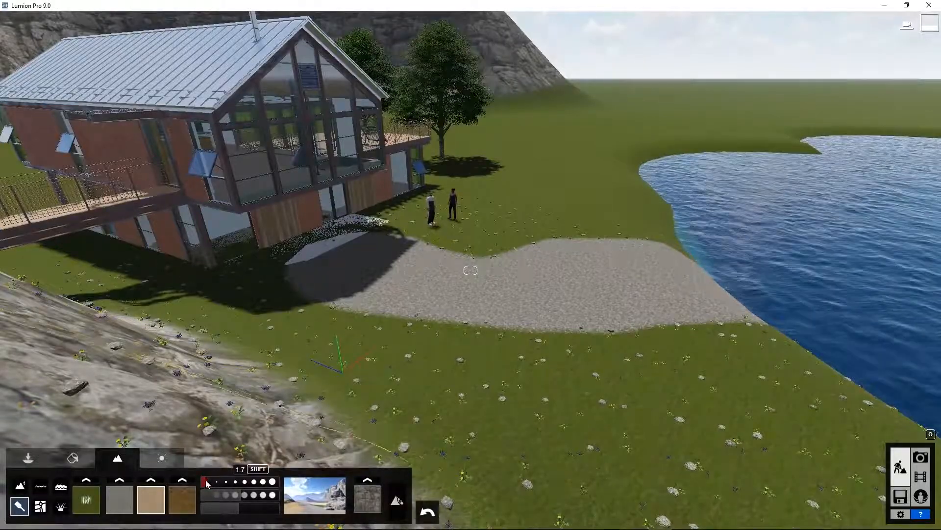
mouse_move(657, 224)
left_mouse_down()
mouse_move(638, 178)
mouse_move(642, 162)
mouse_move(713, 147)
left_mouse_up()
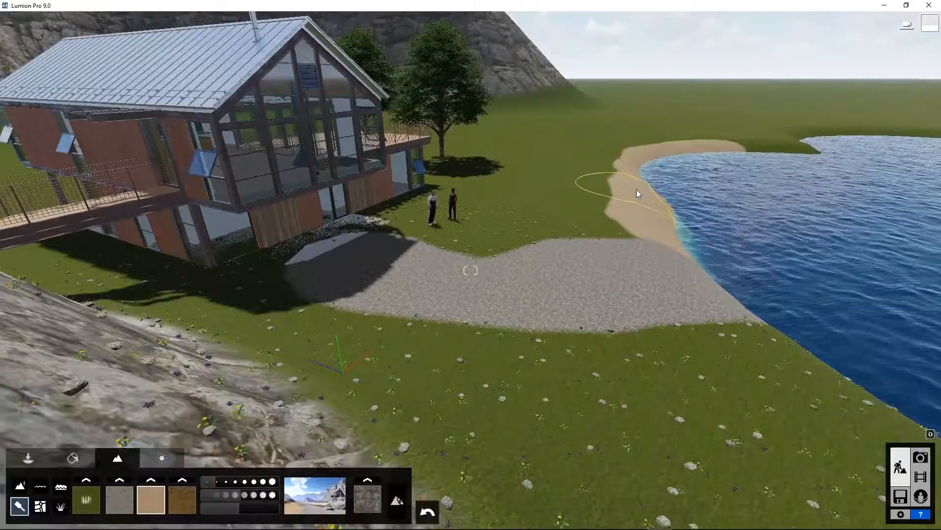
left_click(151, 482)
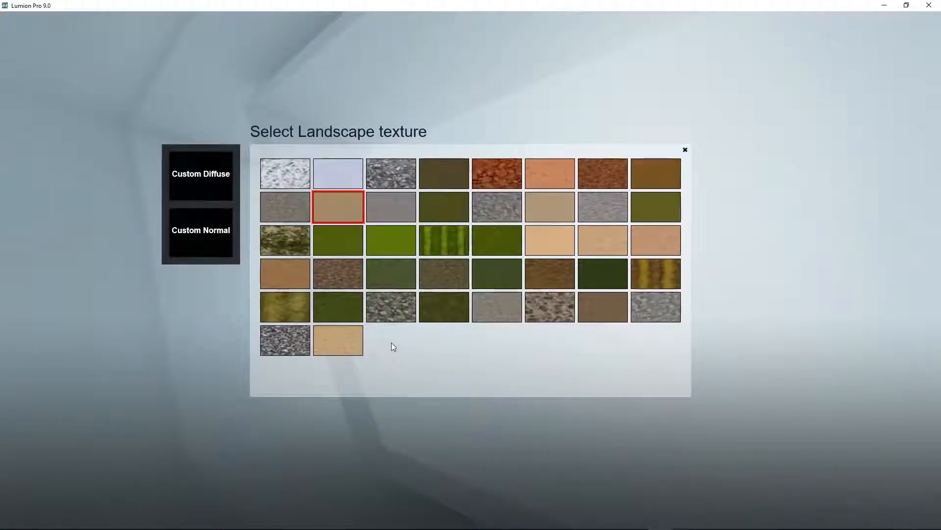
left_click(552, 310)
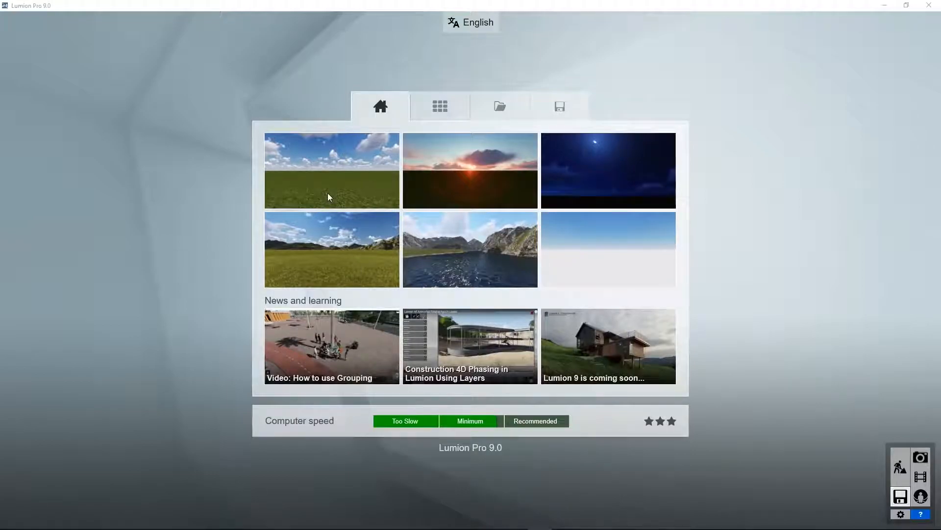
Create a new scene from the grassy plain with mountains and place the imported Villa Cabrera model on the ground.
left_click(327, 247)
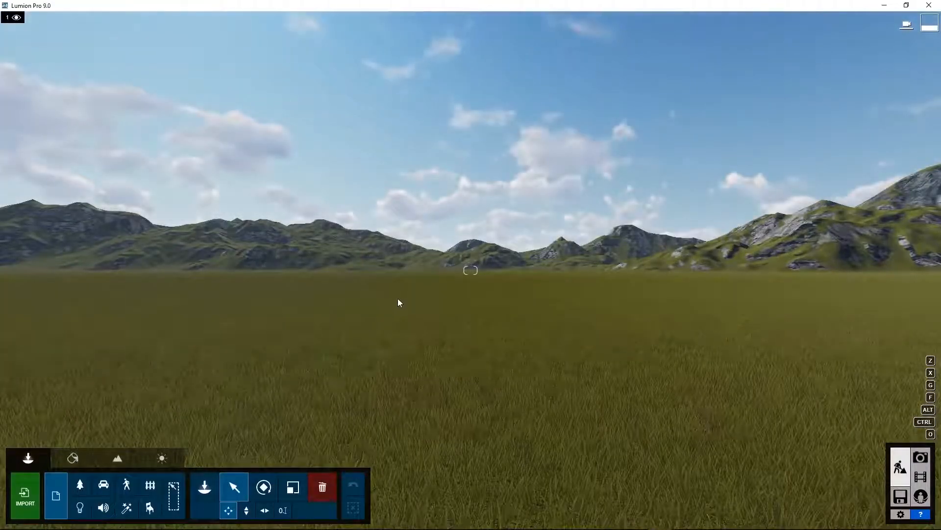
right_click_drag(398, 299, 481, 384)
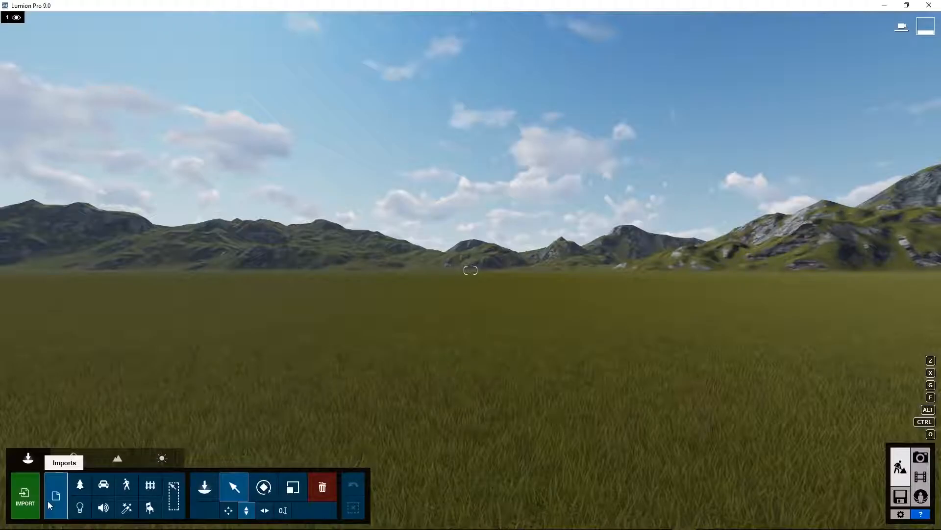
left_click(199, 480)
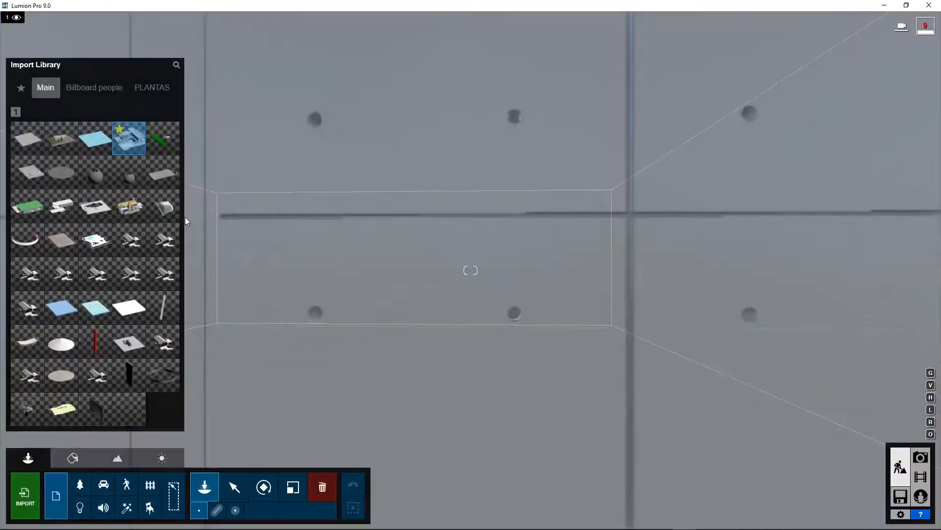
mouse_move(129, 142)
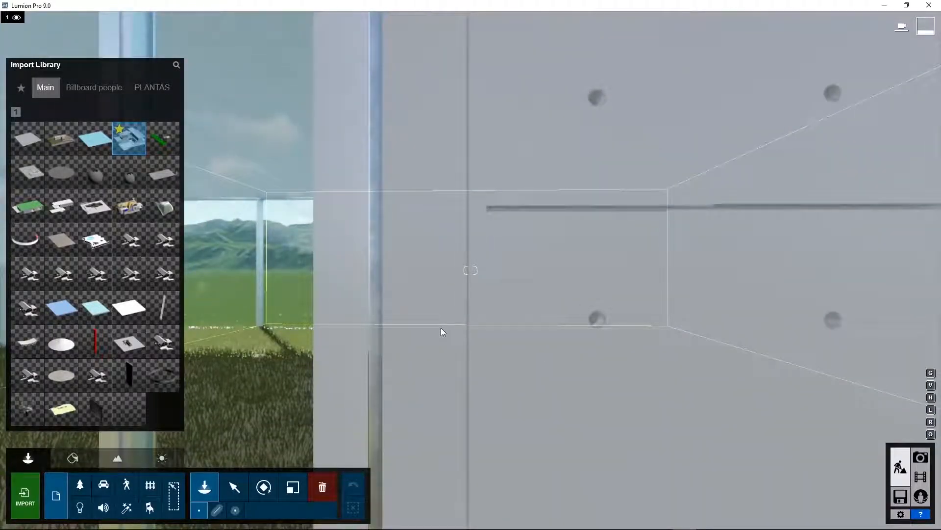
left_click(442, 328)
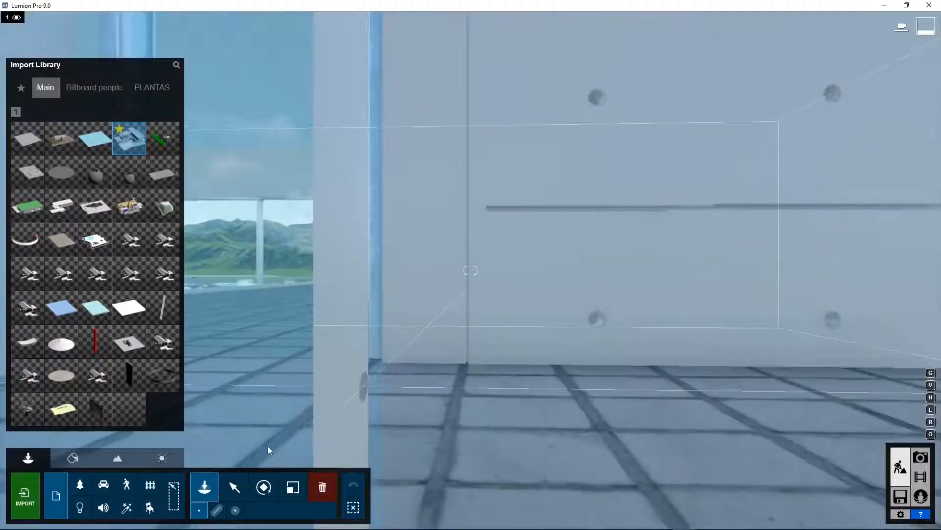
left_click(234, 487)
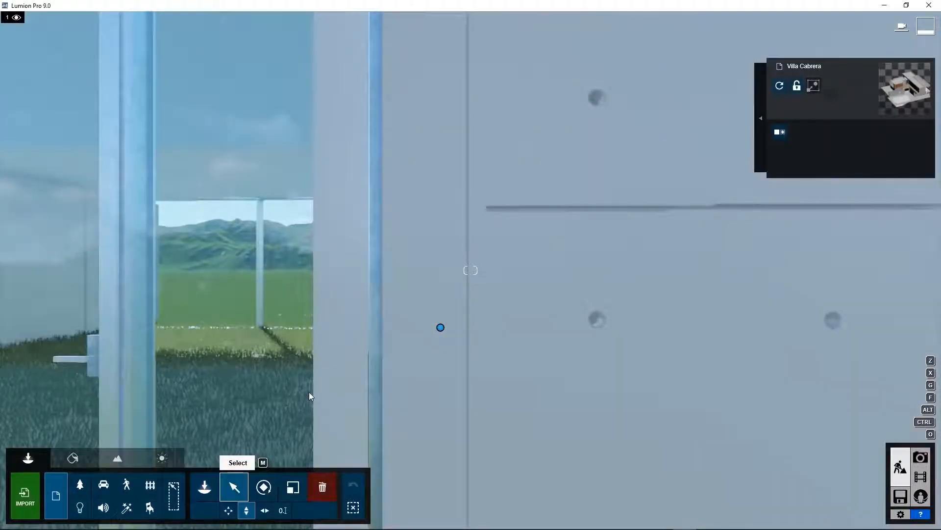
Examine the placed villa from outside, going around from its pergola side to the terrace with the staircase and pool outline.
scroll(355, 417, "down", 5)
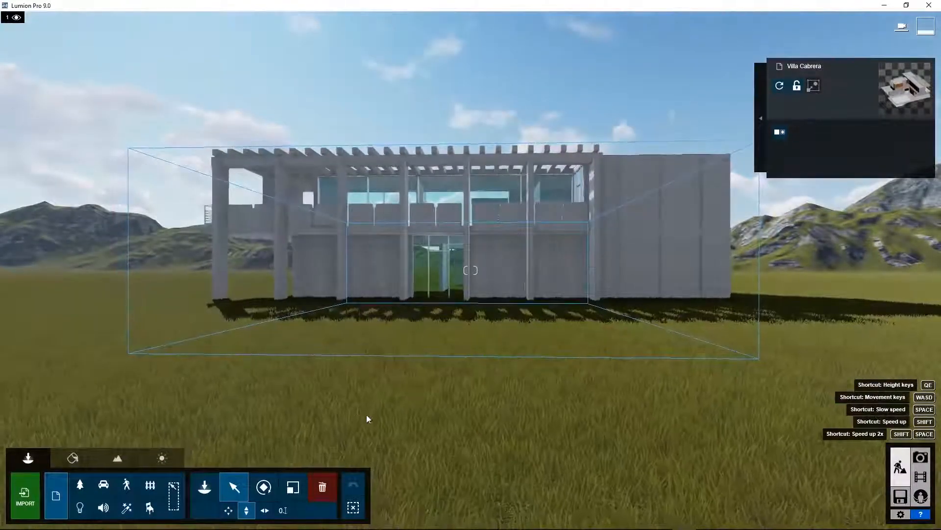
mouse_move(470, 367)
right_mouse_down()
mouse_move(470, 392)
mouse_move(473, 362)
right_mouse_up()
right_click_drag(273, 351, 480, 388)
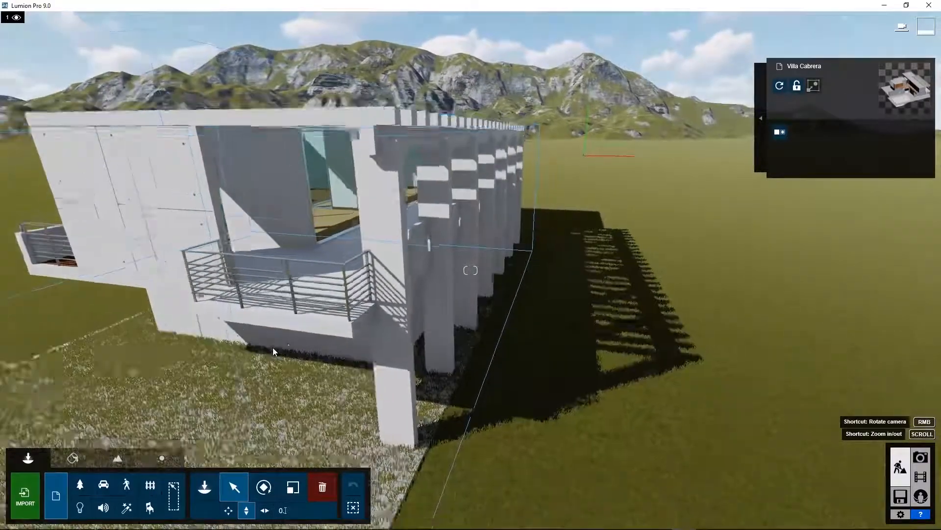
scroll(273, 347, "down", 5)
right_click_drag(474, 269, 470, 270)
key("a")
right_click_drag(470, 270, 520, 258)
left_click(163, 376)
key("s")
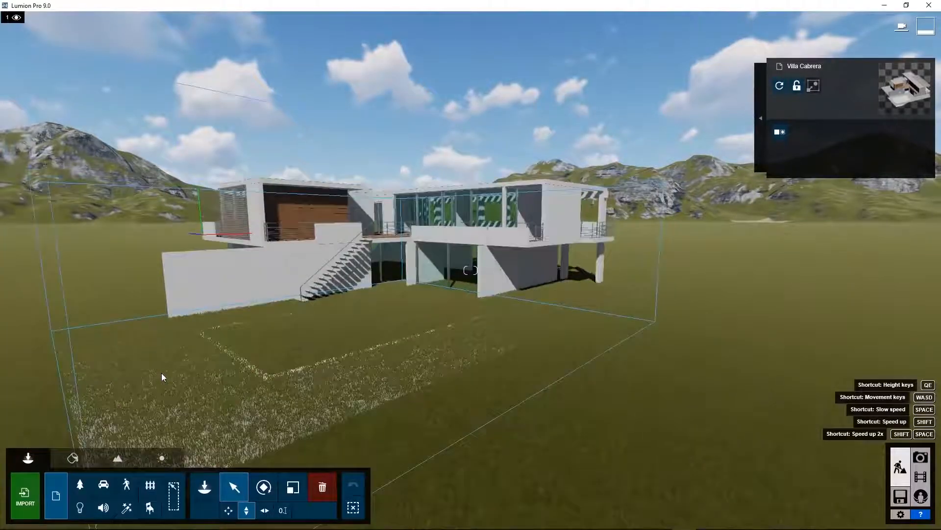
key("q")
left_click(162, 377)
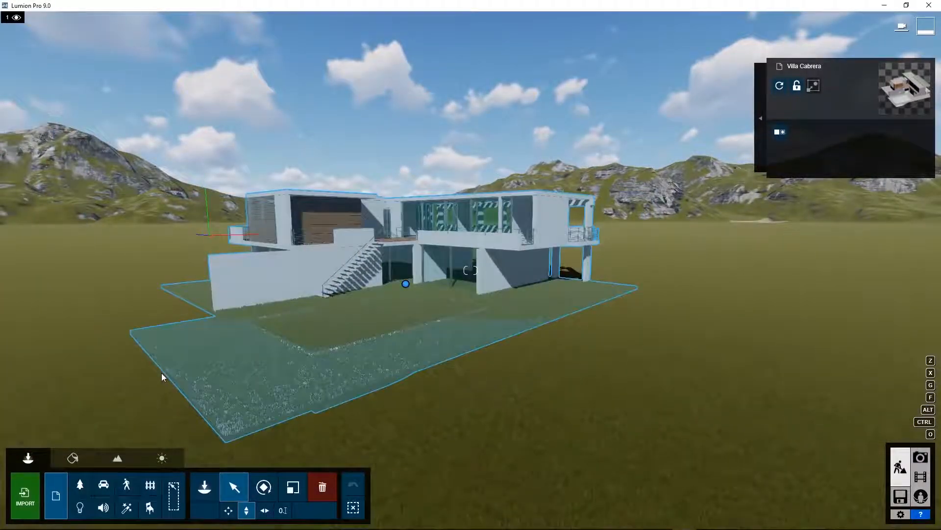
Lower the terrain inside the villa's pool to clear the grass from the basin, raising the brush speed for the last strokes.
left_click(119, 458)
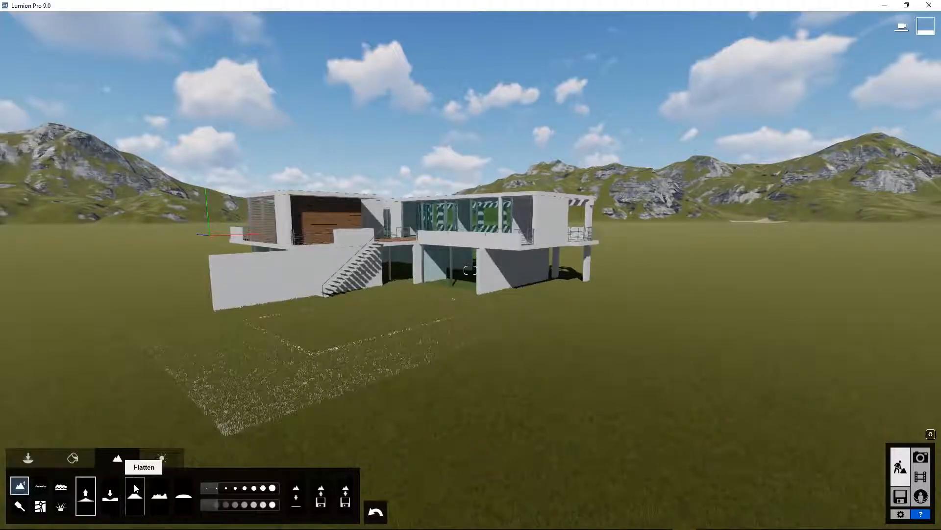
left_click(112, 486)
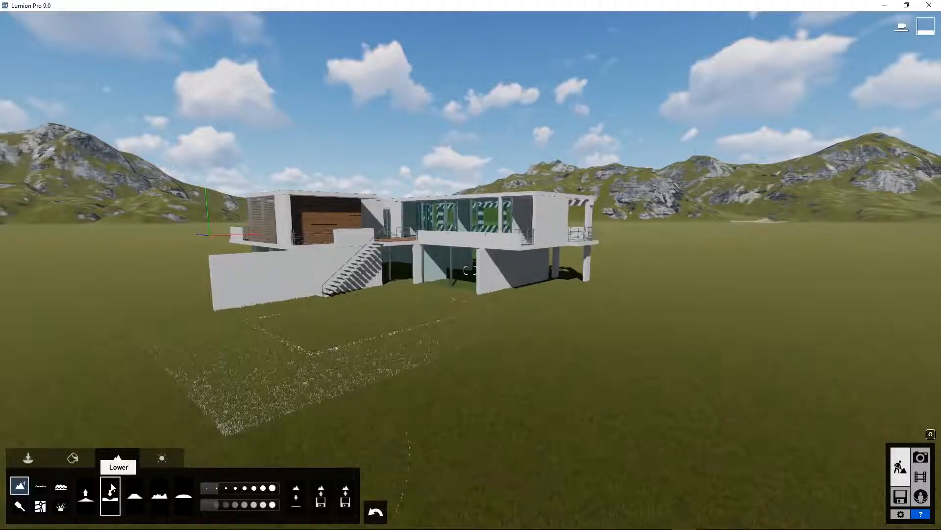
mouse_move(216, 487)
left_mouse_down()
mouse_move(206, 489)
mouse_move(211, 504)
left_mouse_up()
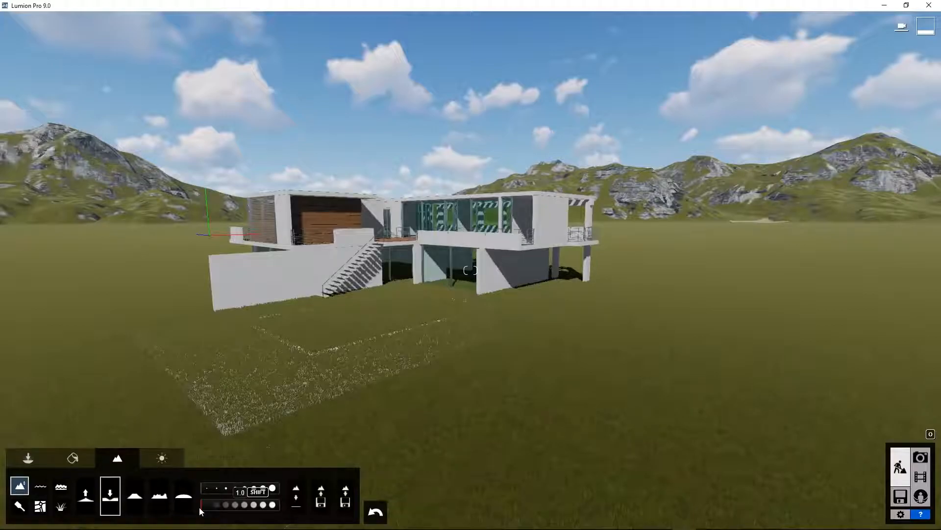
mouse_move(255, 372)
left_mouse_down()
mouse_move(263, 368)
mouse_move(273, 390)
mouse_move(170, 335)
mouse_move(250, 404)
mouse_move(349, 369)
mouse_move(337, 383)
mouse_move(257, 404)
mouse_move(258, 415)
mouse_move(432, 337)
mouse_move(206, 322)
mouse_move(366, 293)
mouse_move(552, 319)
mouse_move(508, 330)
mouse_move(315, 305)
left_mouse_up()
right_click_drag(315, 307, 430, 219)
mouse_move(640, 268)
left_mouse_down()
mouse_move(662, 238)
mouse_move(519, 200)
mouse_move(552, 211)
mouse_move(540, 284)
mouse_move(537, 190)
mouse_move(334, 134)
mouse_move(304, 176)
mouse_move(349, 157)
left_mouse_up()
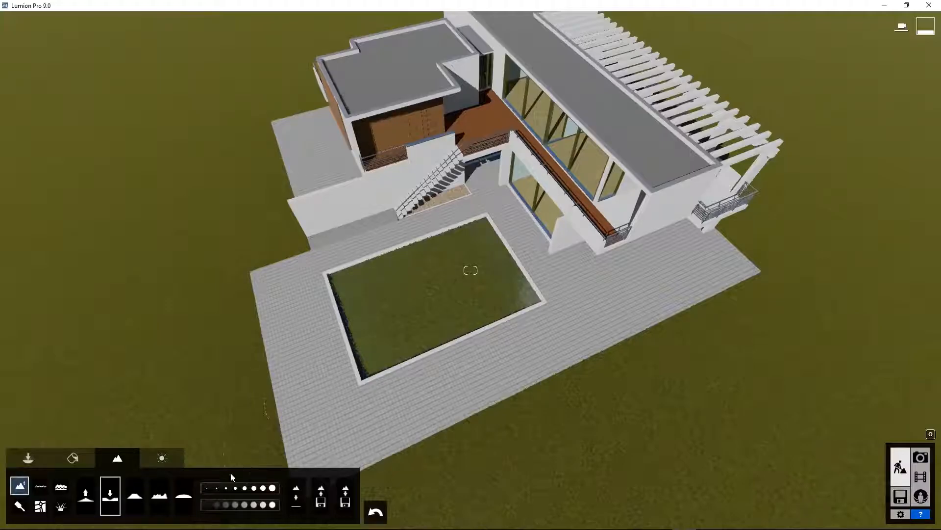
left_click(205, 505)
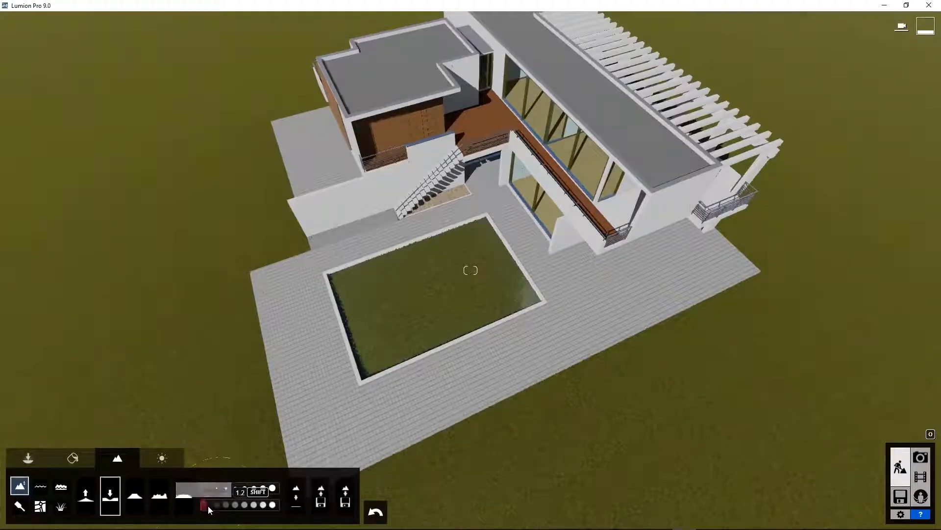
mouse_move(361, 297)
left_mouse_down()
mouse_move(353, 294)
mouse_move(369, 354)
mouse_move(408, 367)
left_mouse_up()
left_click(215, 505)
mouse_move(422, 295)
left_mouse_down()
mouse_move(452, 269)
mouse_move(490, 294)
mouse_move(466, 323)
left_mouse_up()
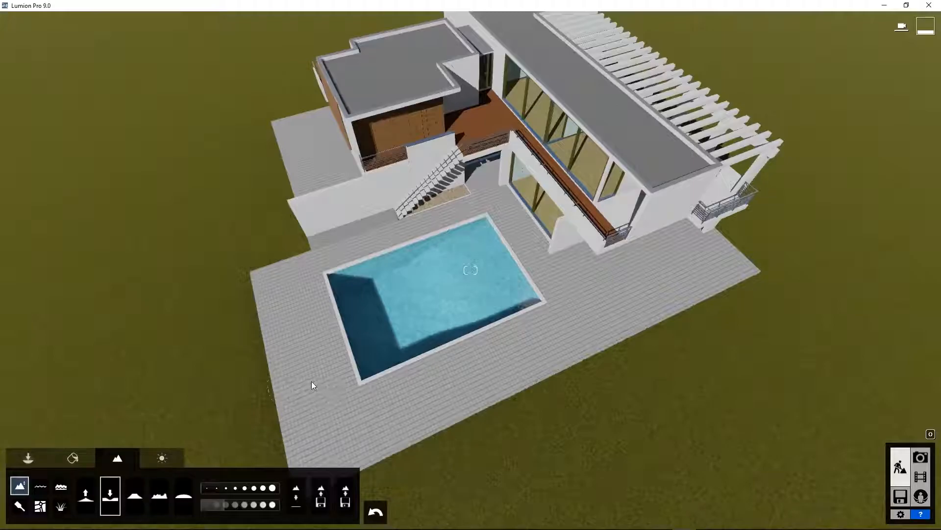
Lift the villa up to expose the pit dug under the pool, and undo the move.
left_click(28, 457)
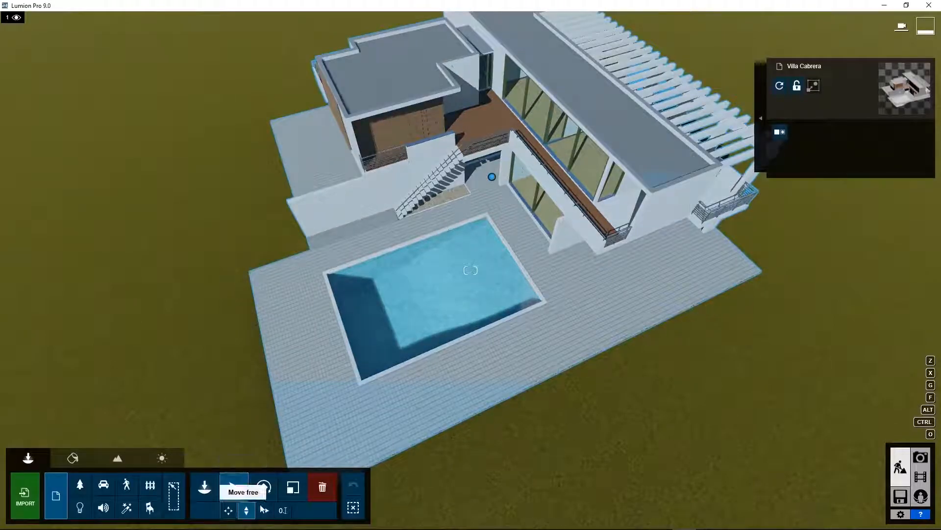
mouse_move(492, 177)
left_mouse_down()
mouse_move(477, 19)
mouse_move(497, 4)
left_mouse_up()
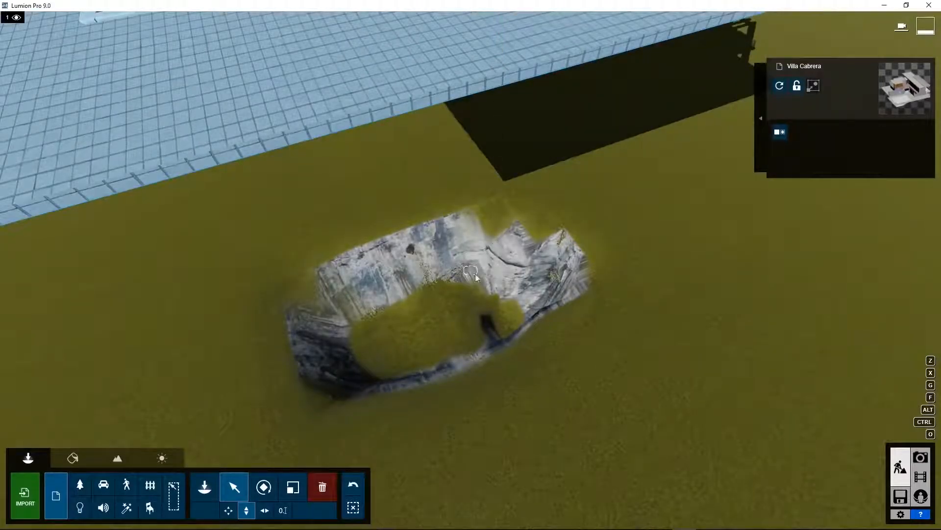
left_click(356, 485)
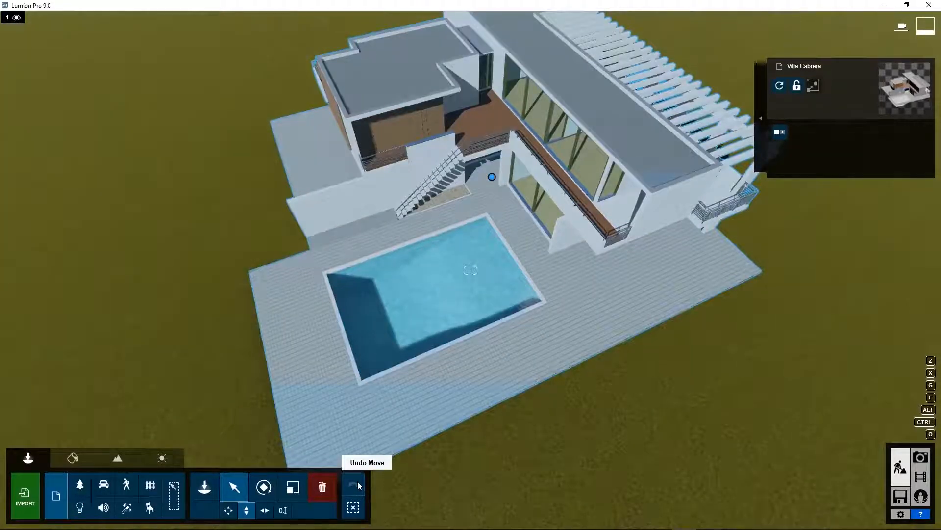
Assign the custom Landscape material to the villa's FloorOutside paving around the pool and save the material change.
scroll(451, 354, "up", 5)
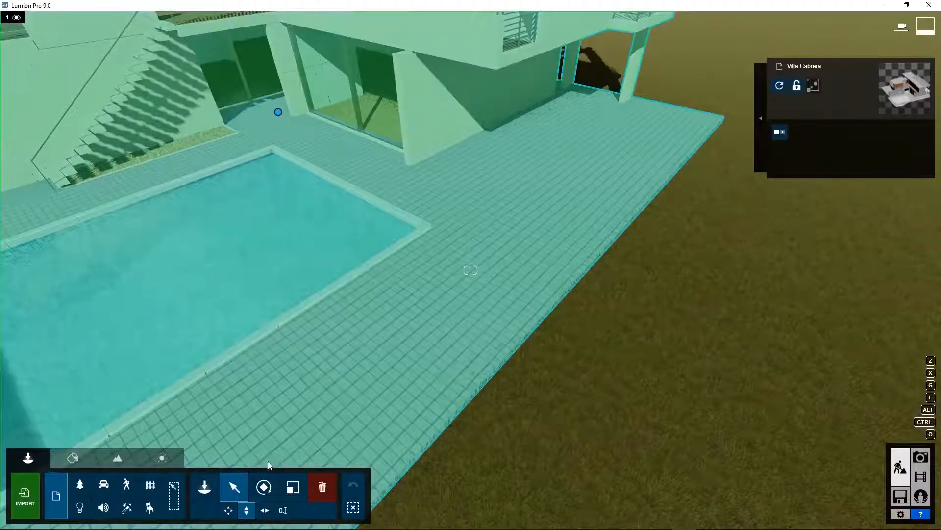
left_click(76, 458)
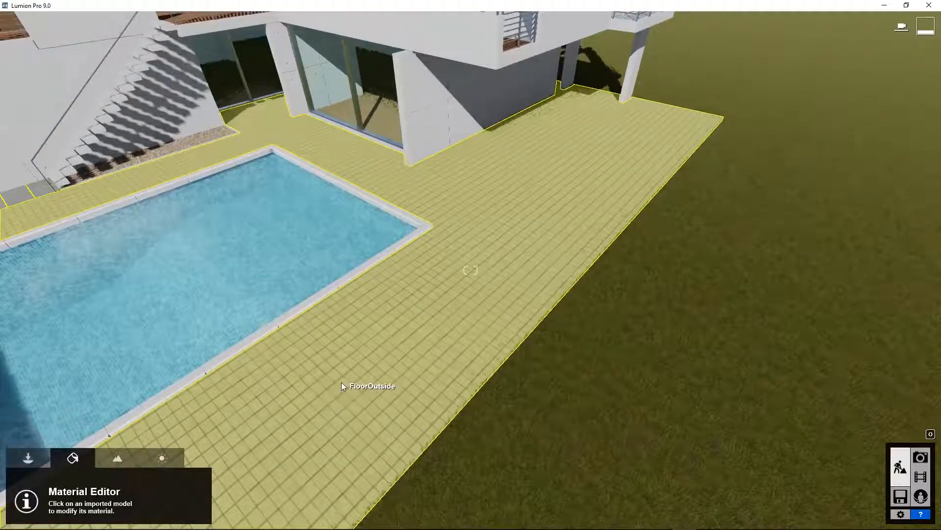
left_click(342, 383)
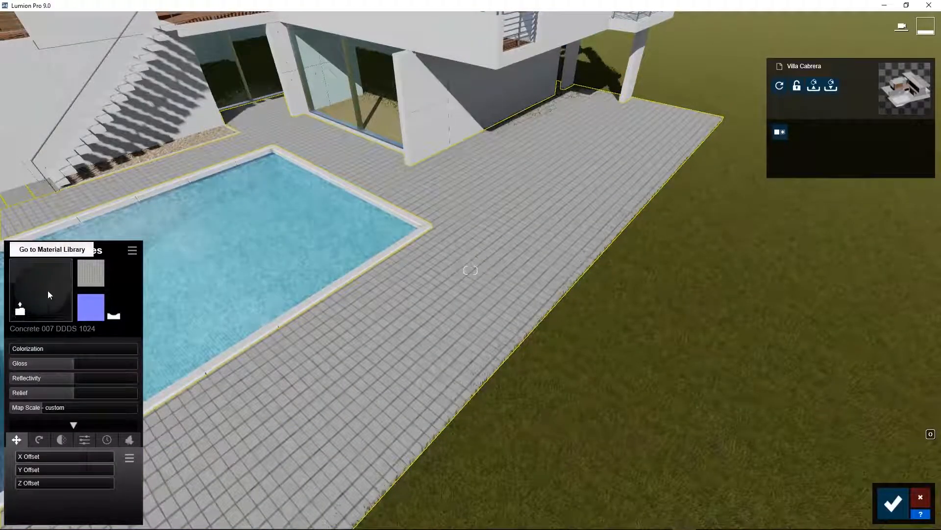
left_click(48, 294)
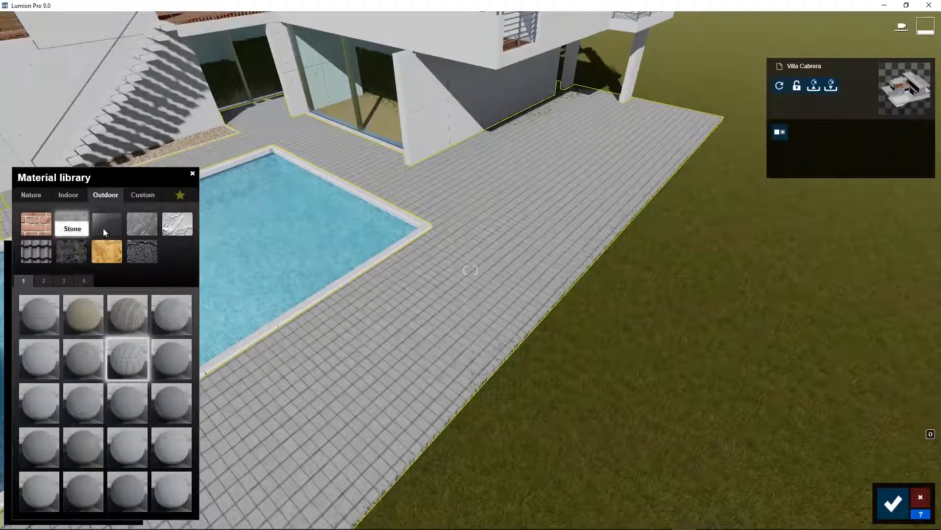
left_click(142, 195)
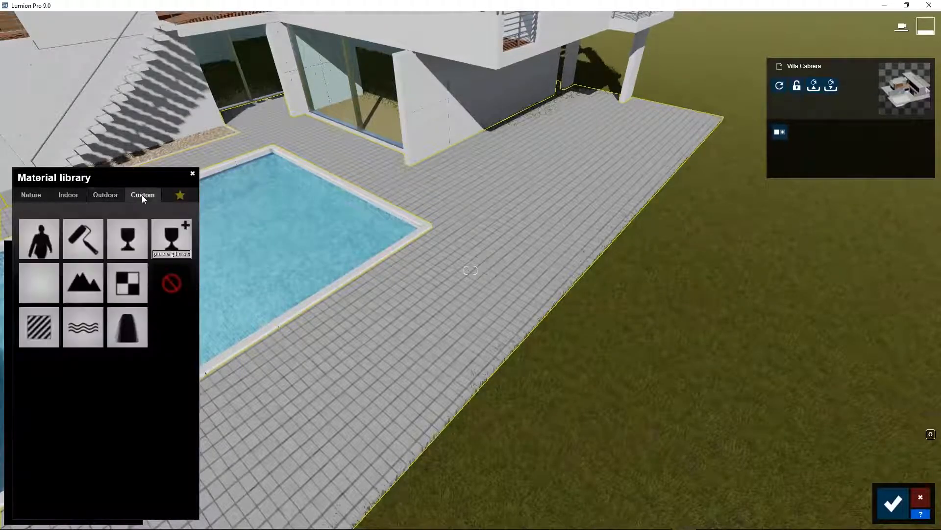
left_click(89, 288)
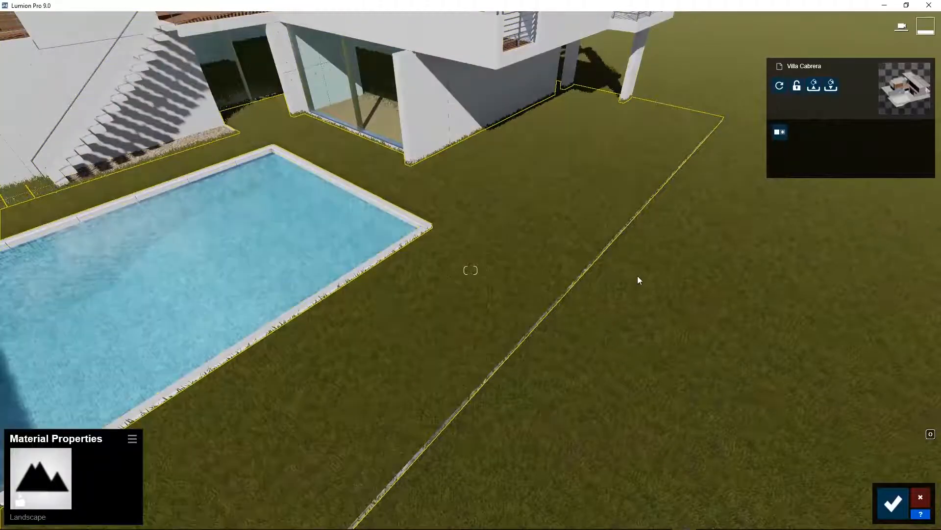
left_click(891, 500)
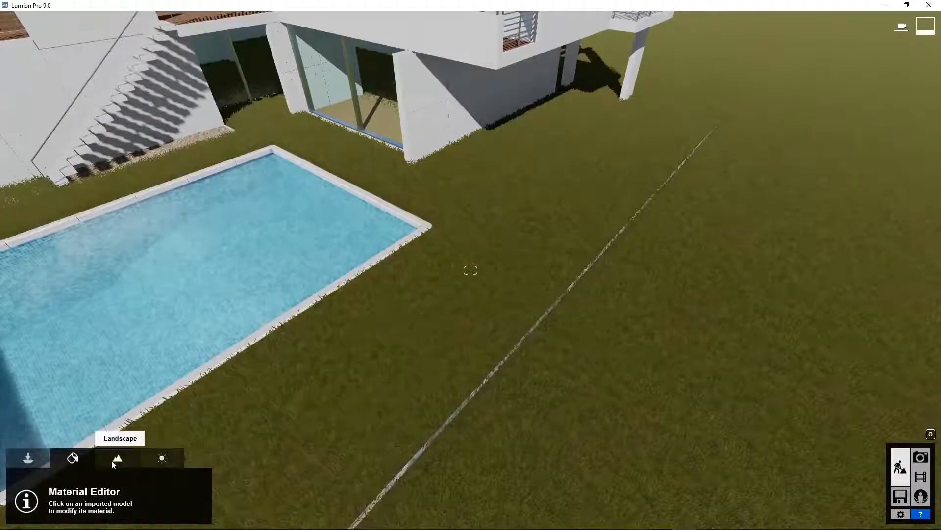
Switch the landscape grass off and back on to compare the lawn around the pool.
left_click(111, 460)
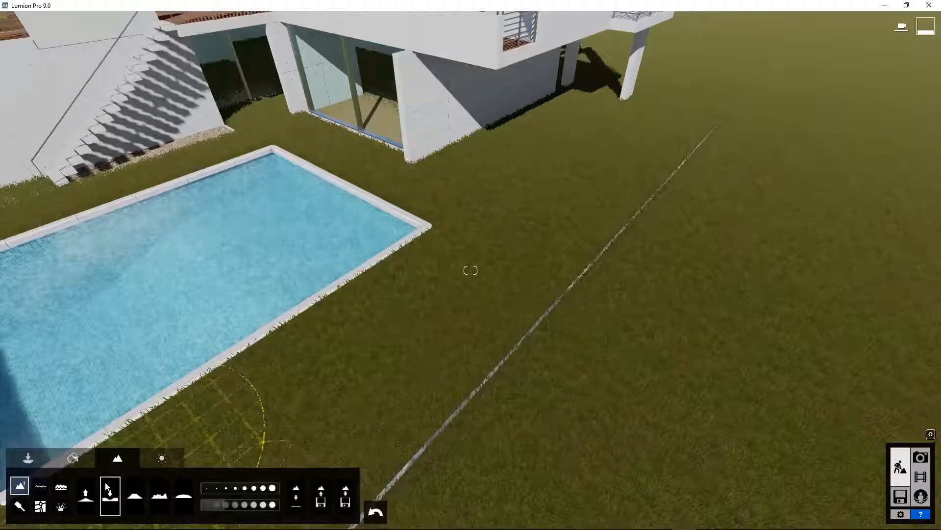
left_click(61, 507)
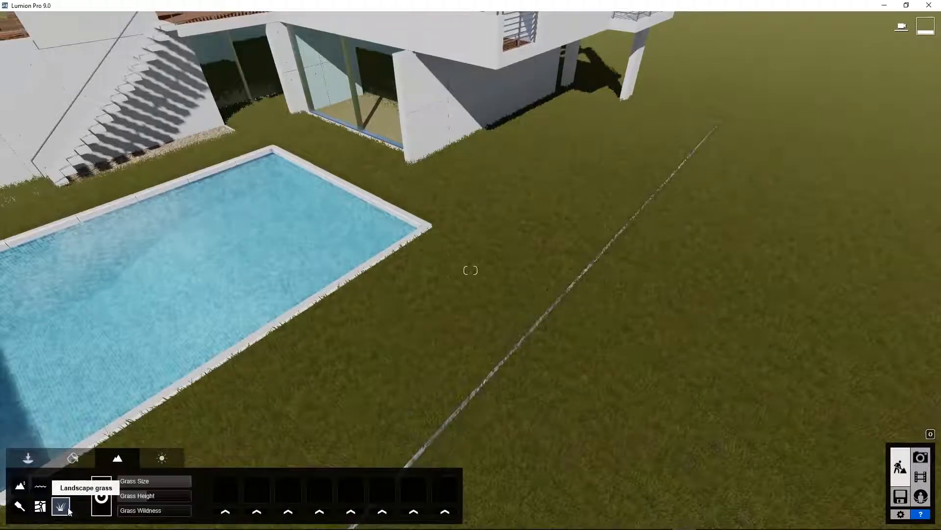
left_click(102, 495)
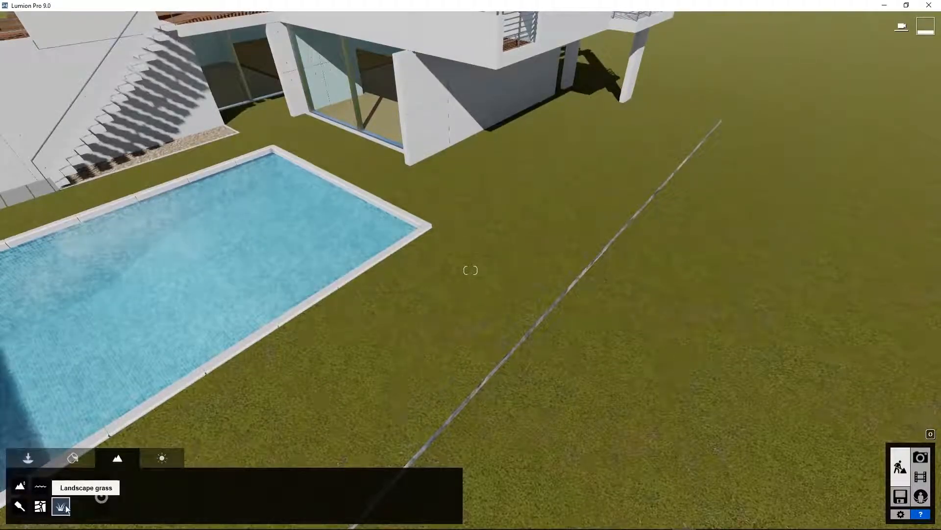
left_click(101, 496)
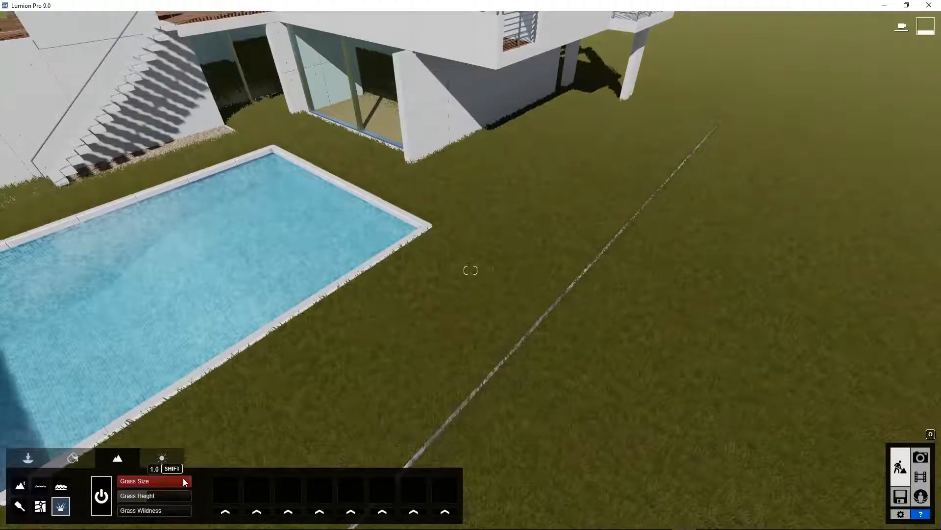
Reduce the size of the landscape grass around the villa's pool.
mouse_move(187, 484)
left_mouse_down()
mouse_move(155, 487)
mouse_move(171, 484)
left_mouse_up()
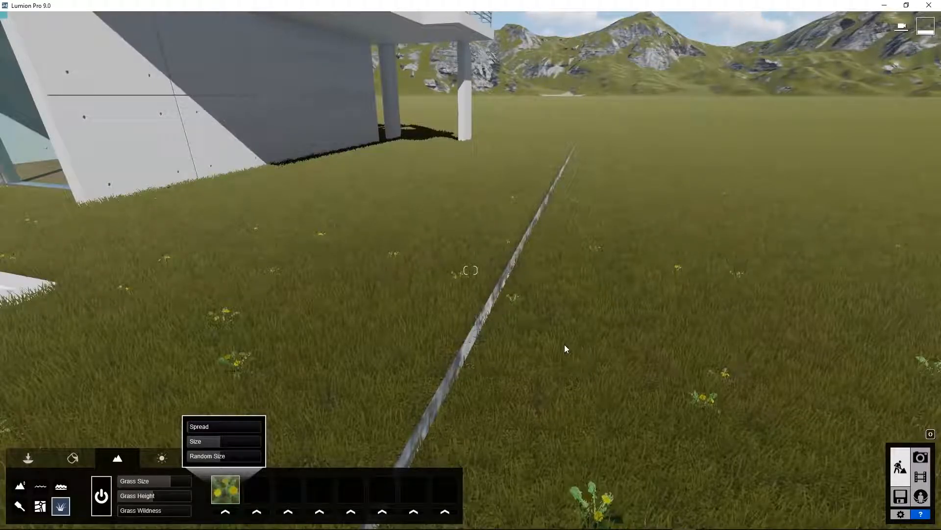
Replace the villa's FloorOutside material with the Wild Grass 02 nature material and adjust its colorization.
left_click(71, 458)
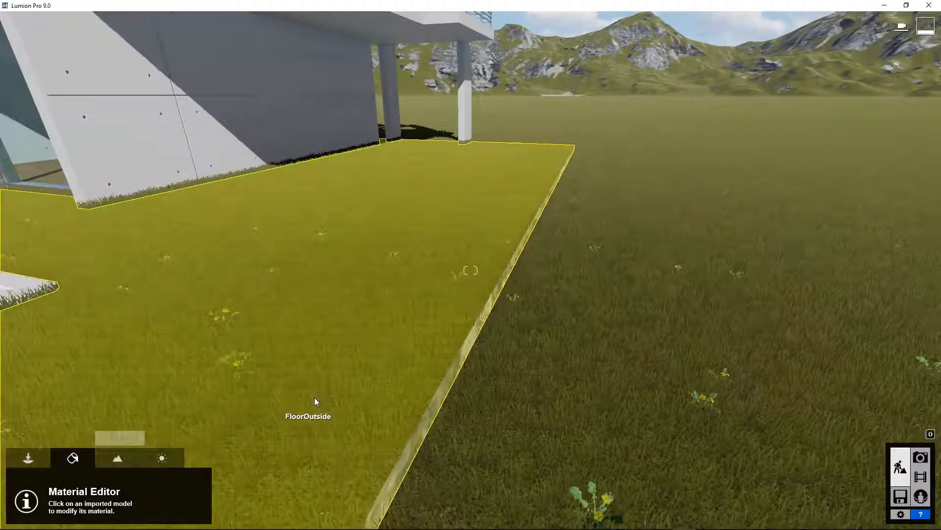
left_click(314, 398)
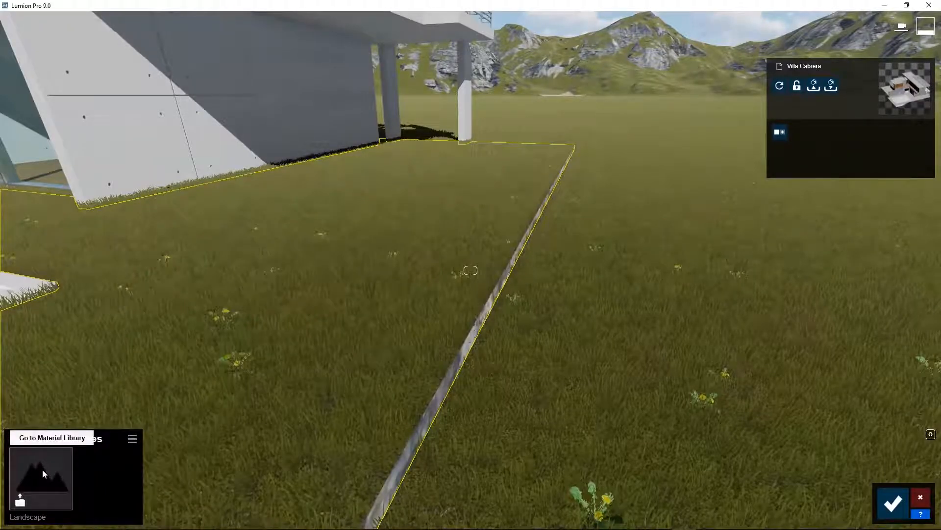
left_click(42, 469)
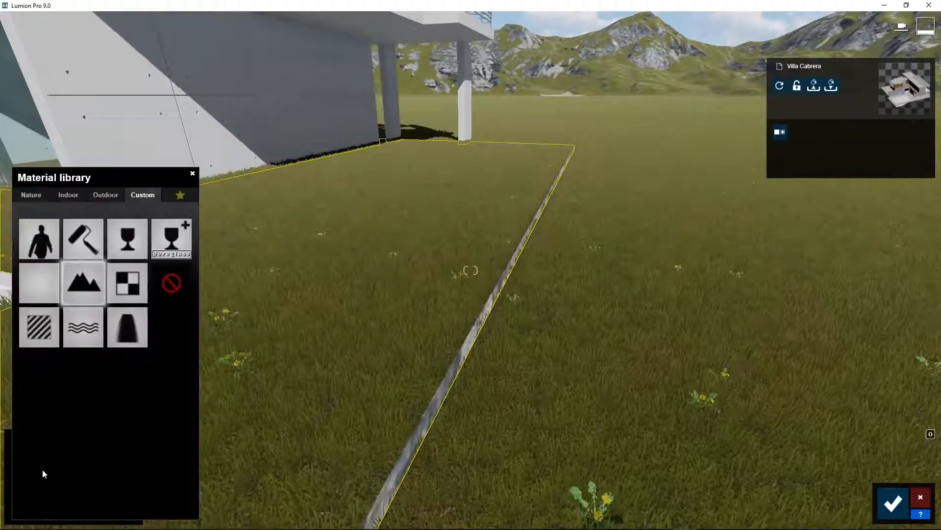
left_click(28, 193)
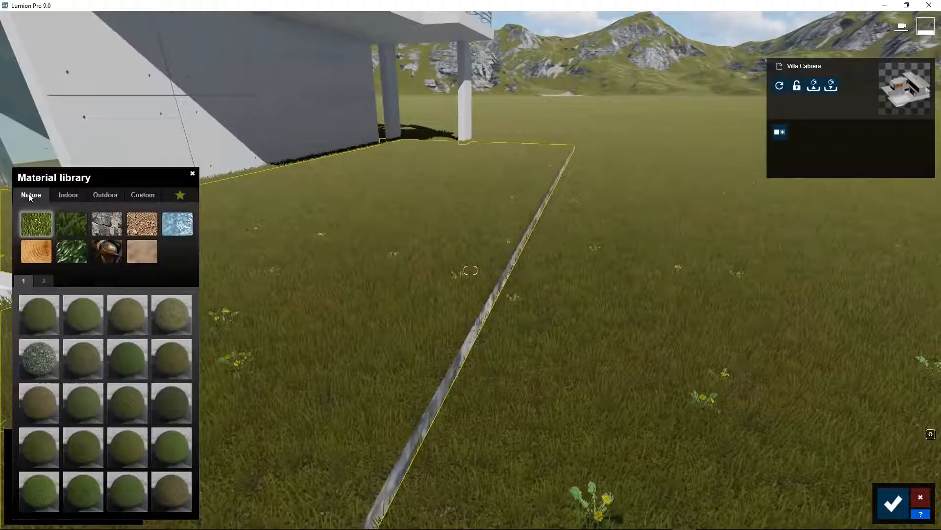
left_click(69, 222)
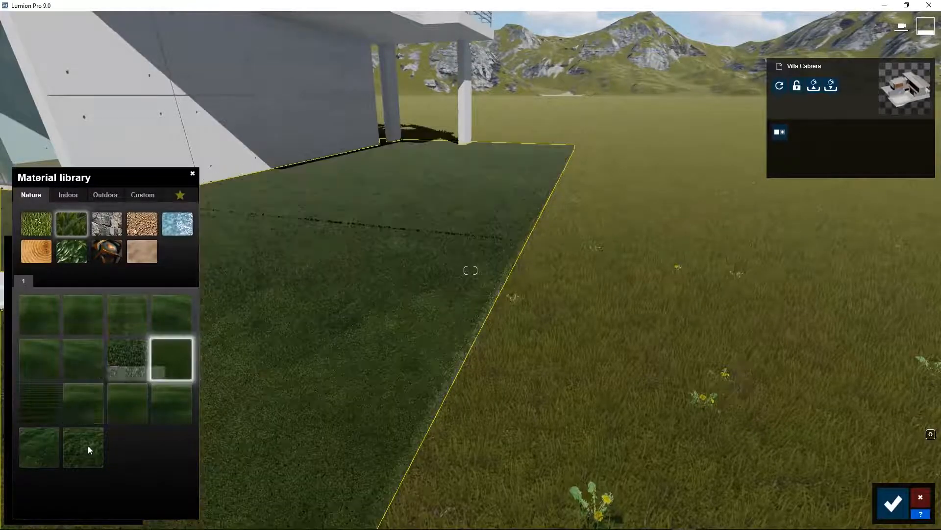
left_click(87, 446)
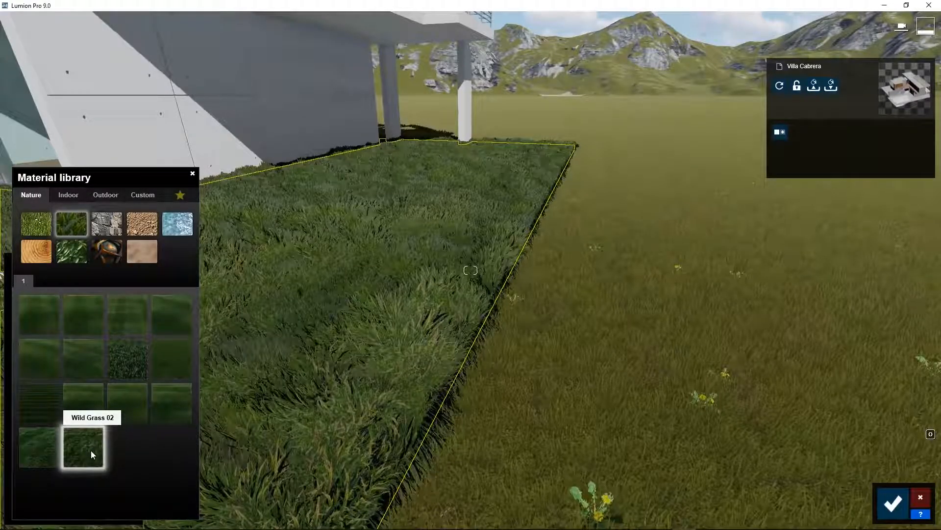
left_click(90, 450)
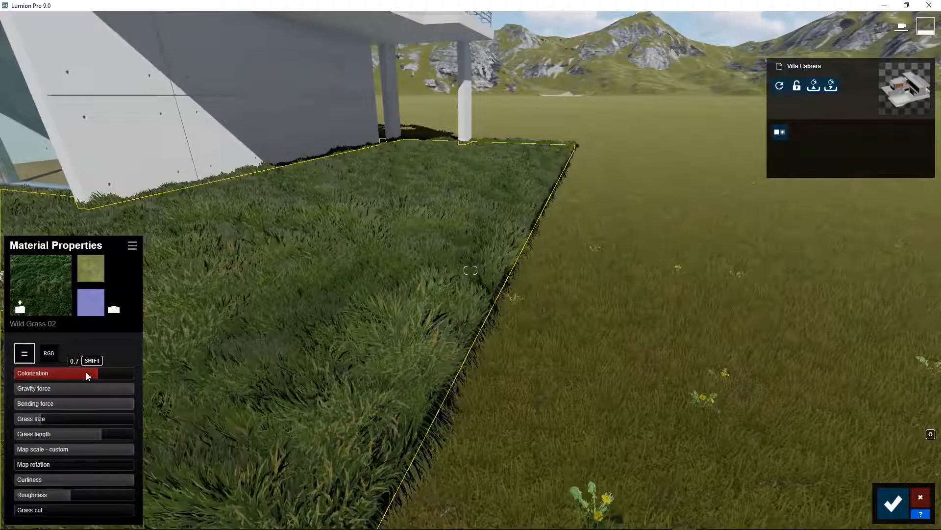
left_click_drag(85, 374, 149, 405)
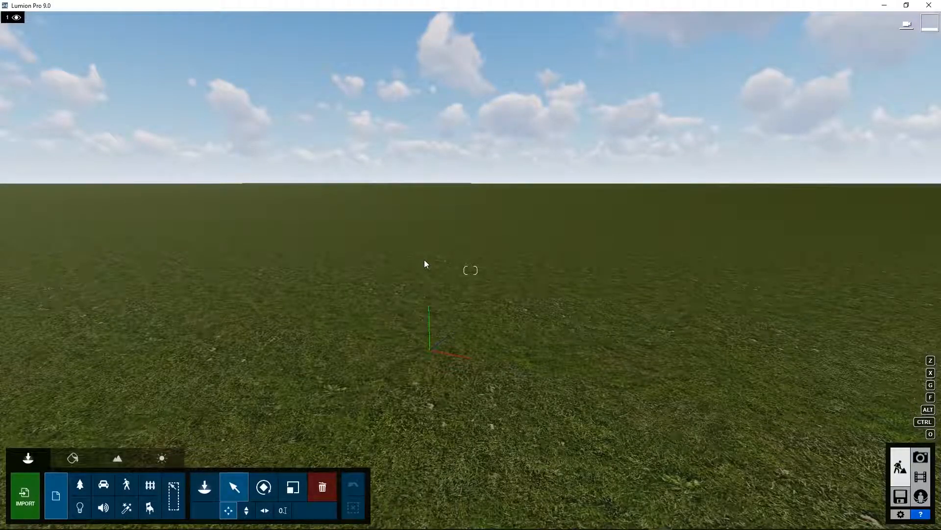
Load height_map_norway-height-map-aster-30m.png as the terrain map of the flat grass scene.
left_click(117, 458)
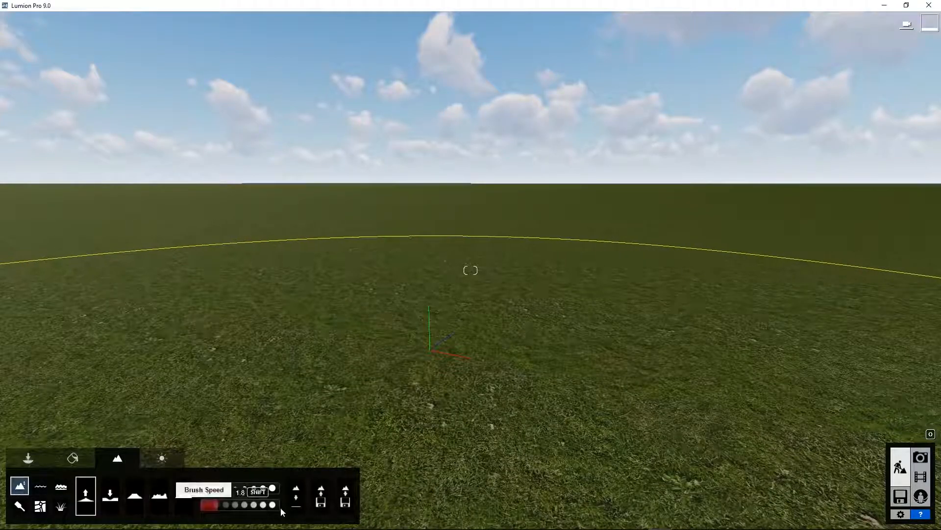
left_click(320, 501)
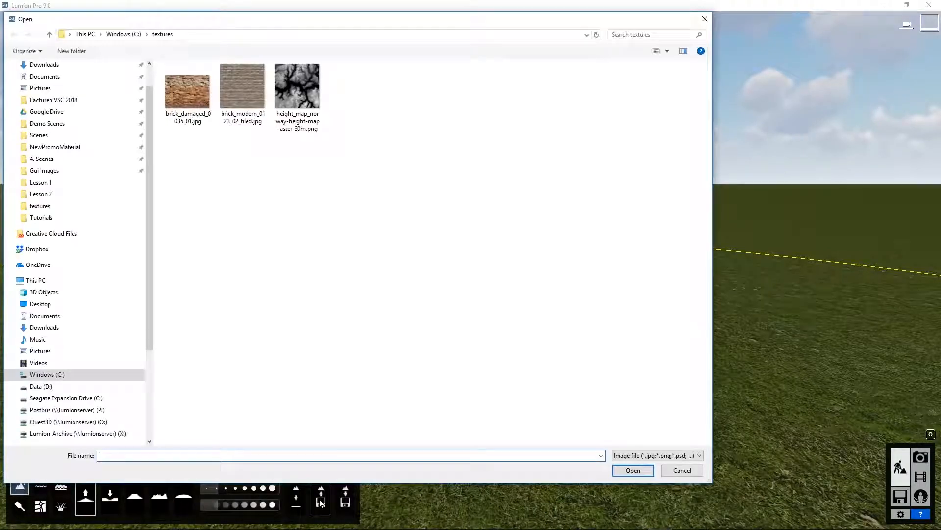
double_click(295, 100)
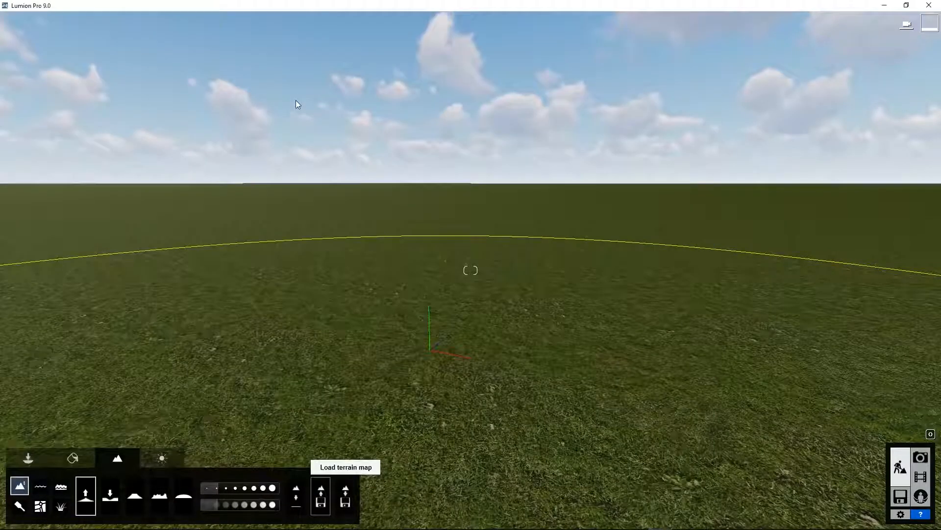
Turn on the ocean to flood the valley floor between the rocky mountains.
mouse_move(366, 340)
right_mouse_down()
mouse_move(376, 372)
mouse_move(408, 363)
mouse_move(393, 335)
mouse_move(382, 349)
mouse_move(357, 344)
right_mouse_up()
scroll(376, 372, "down", 10)
scroll(395, 369, "down", 10)
right_click_drag(408, 364, 349, 349)
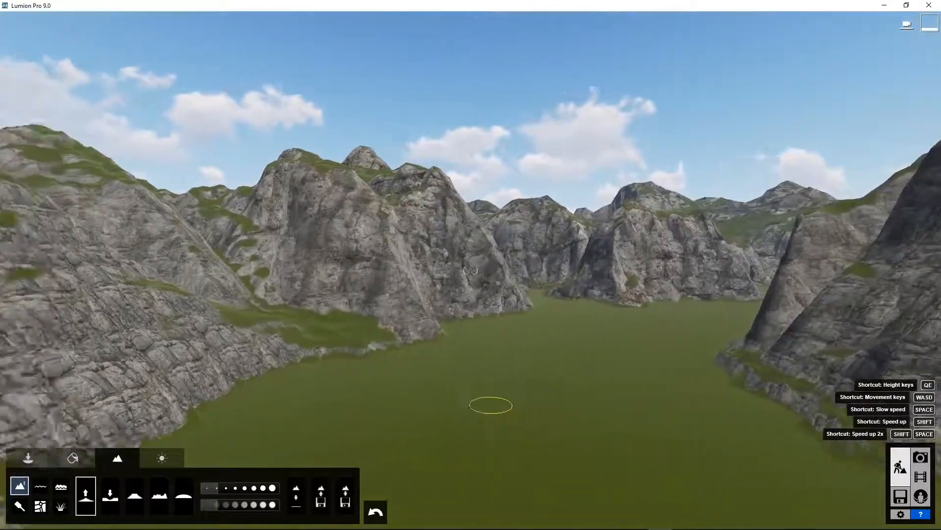
right_click_drag(490, 405, 505, 399)
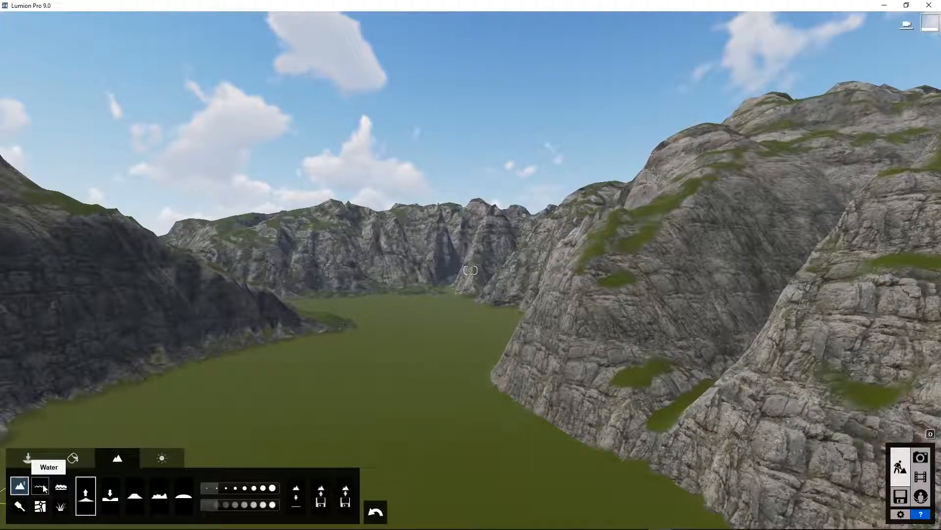
left_click(58, 487)
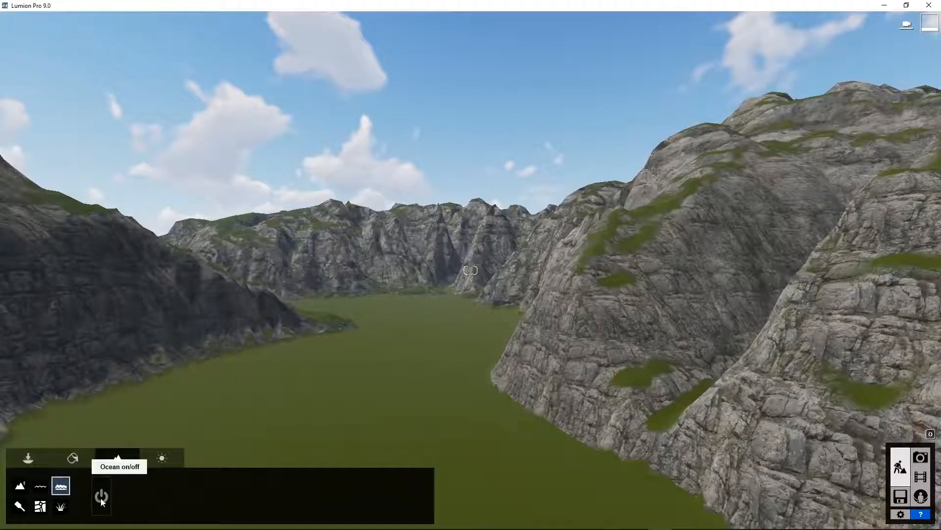
left_click(101, 497)
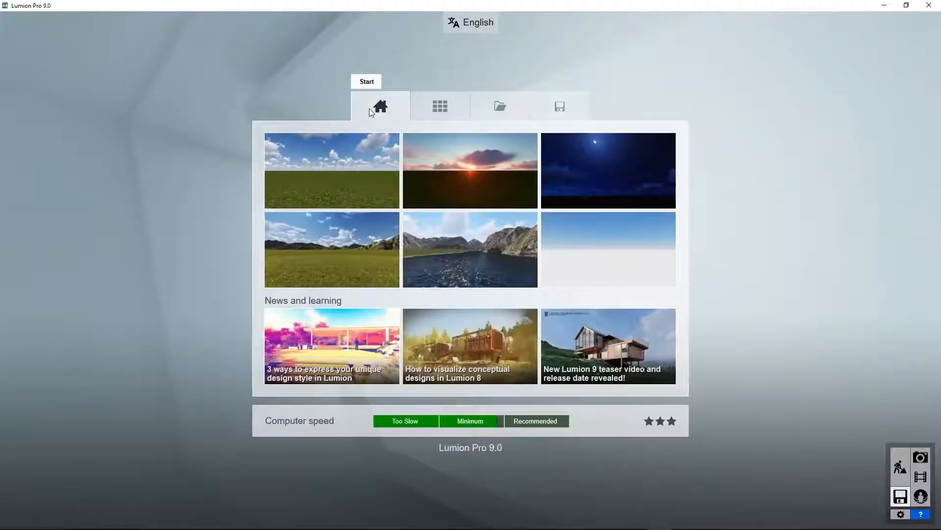
Open the Farnsworth House example scene.
left_click(444, 108)
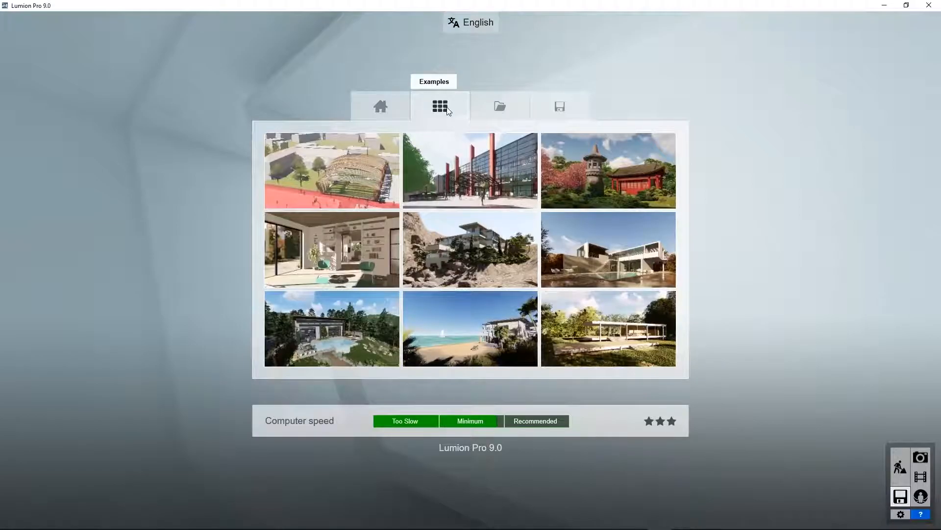
mouse_move(597, 339)
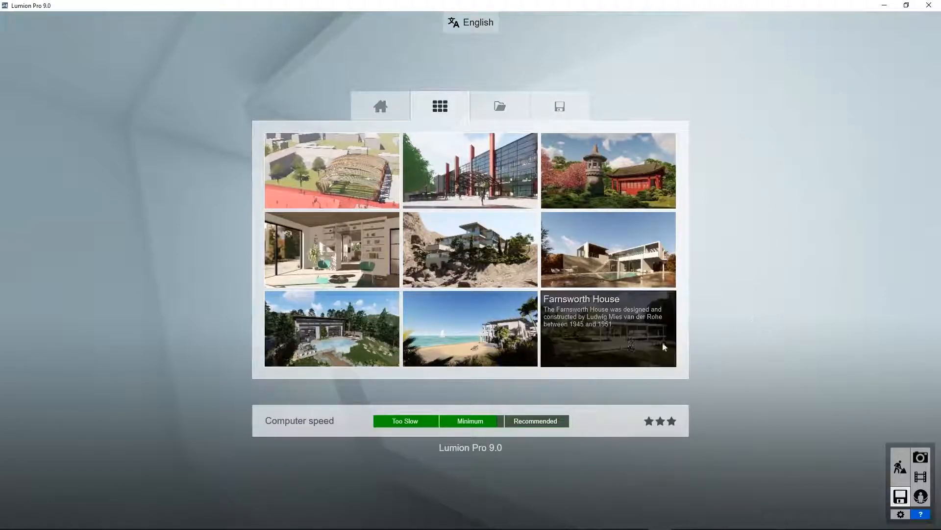
left_click(595, 335)
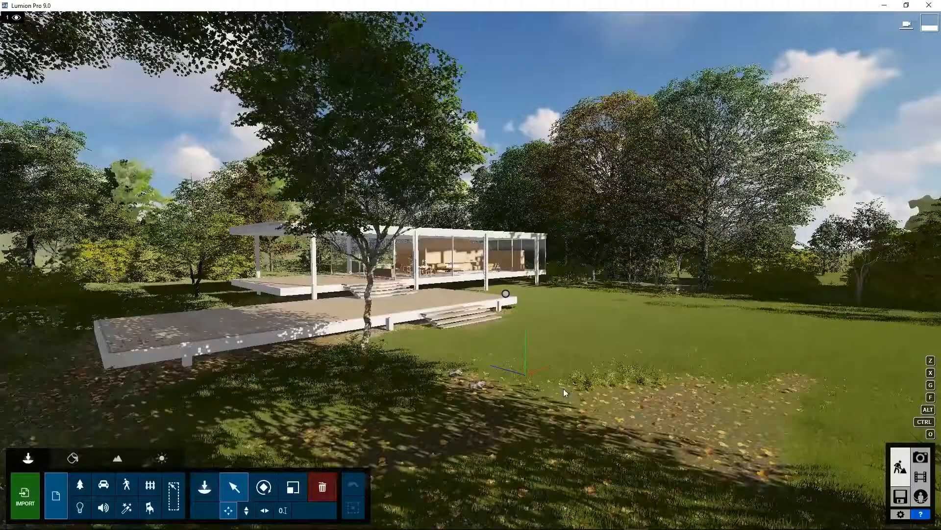
Delete the Farnsworth House model from the clearing between the trees.
key("q")
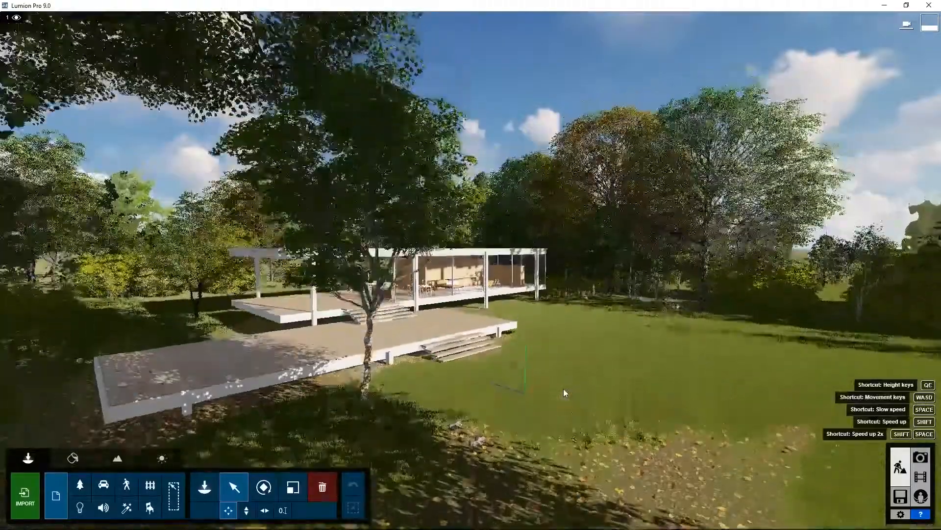
key("q")
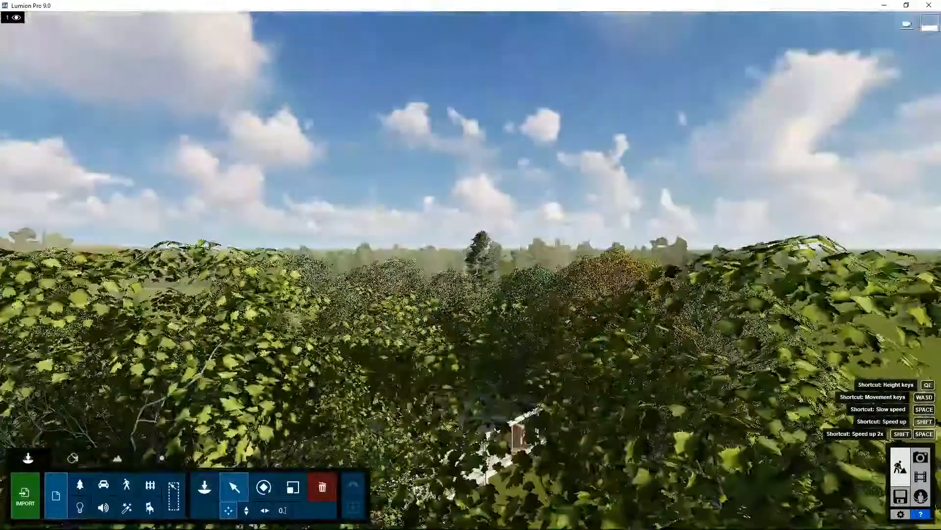
right_click_drag(471, 245, 471, 281)
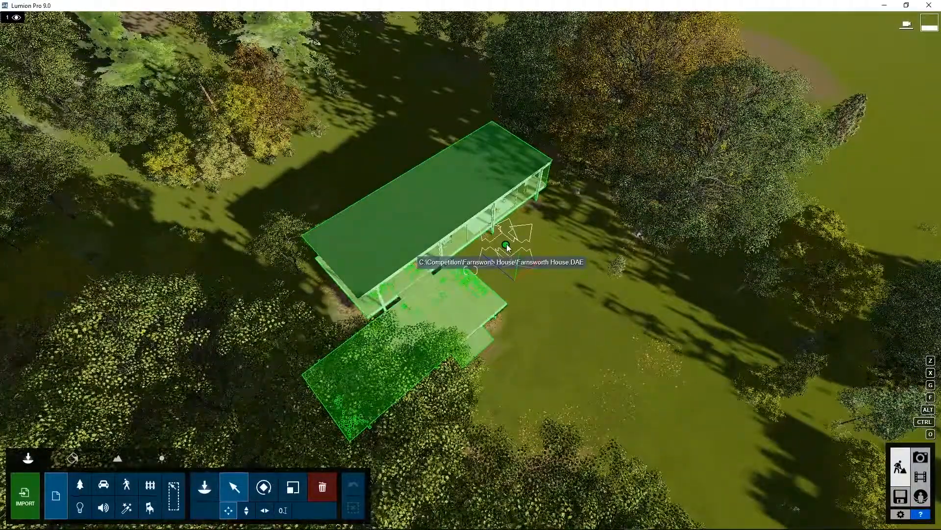
left_click(505, 245)
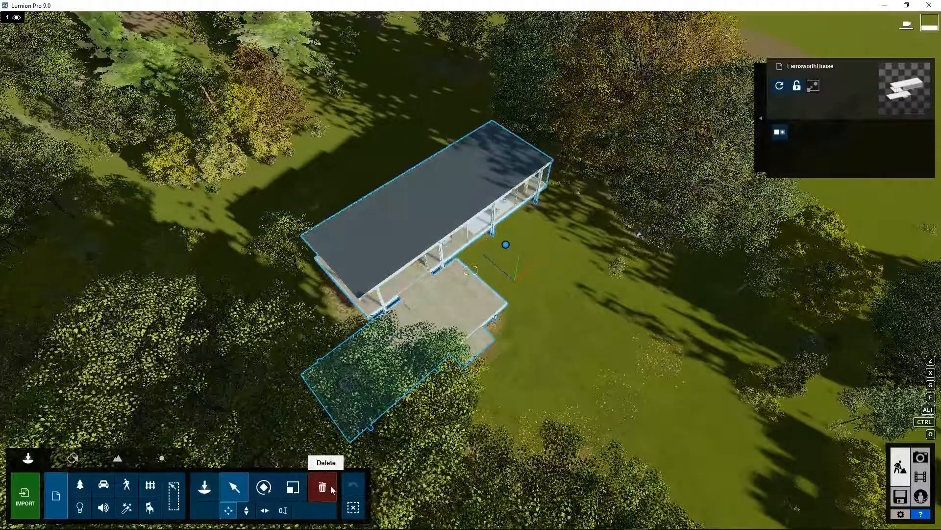
left_click(322, 487)
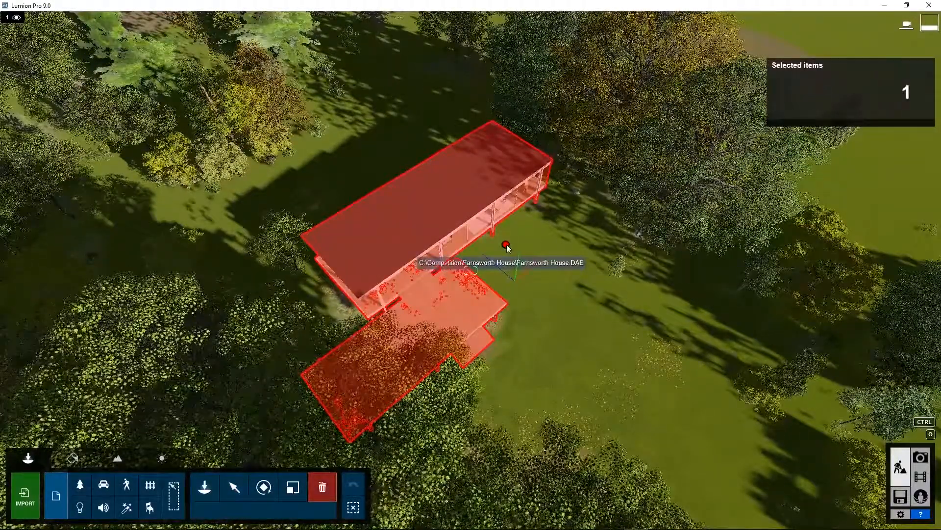
left_click(505, 244)
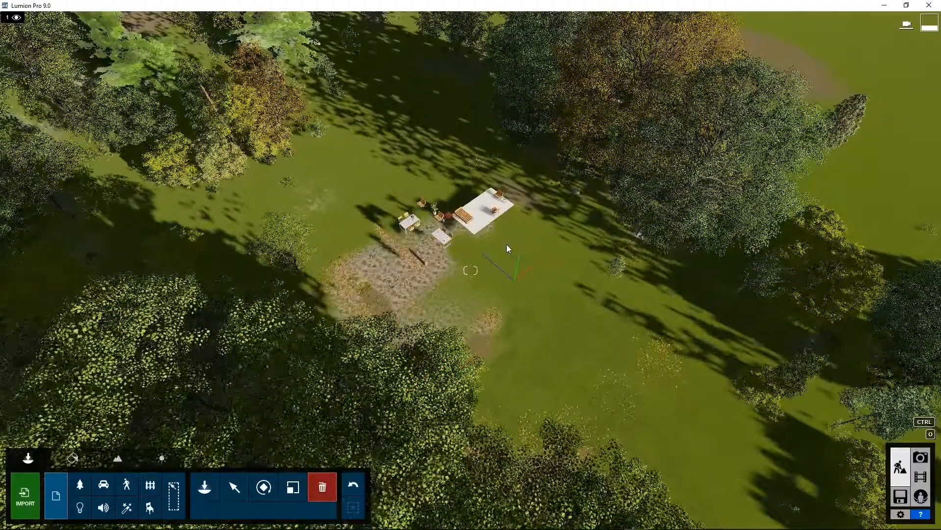
Select all the indoor furniture left on the former house site and delete it.
left_click(150, 509)
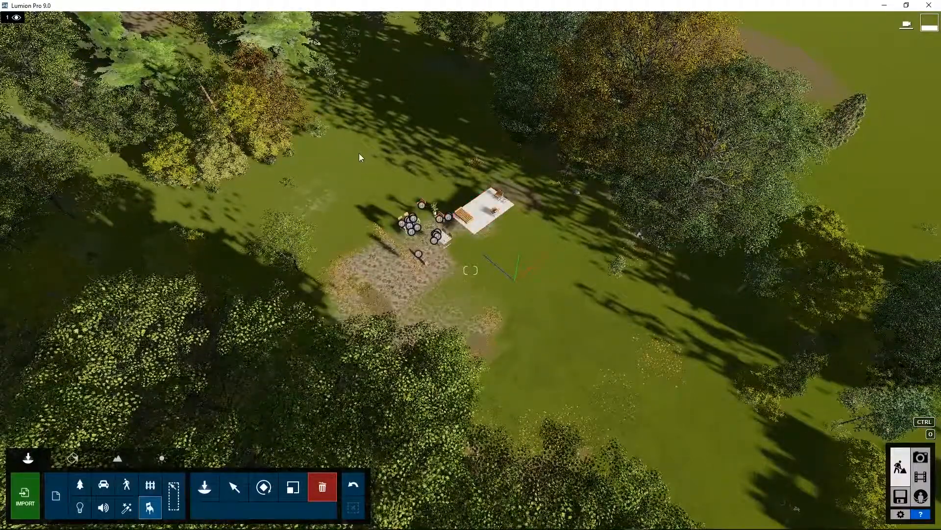
left_click_drag(343, 139, 531, 305, "ctrl")
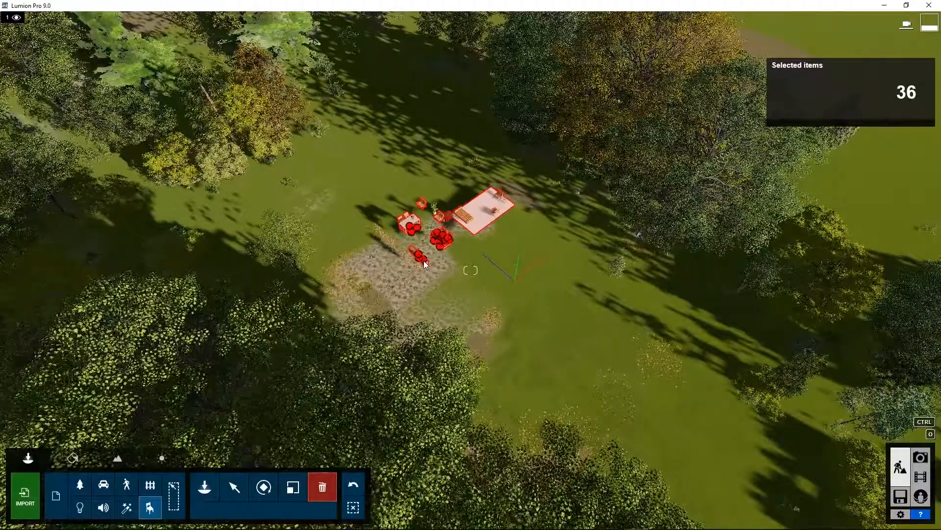
key("Delete")
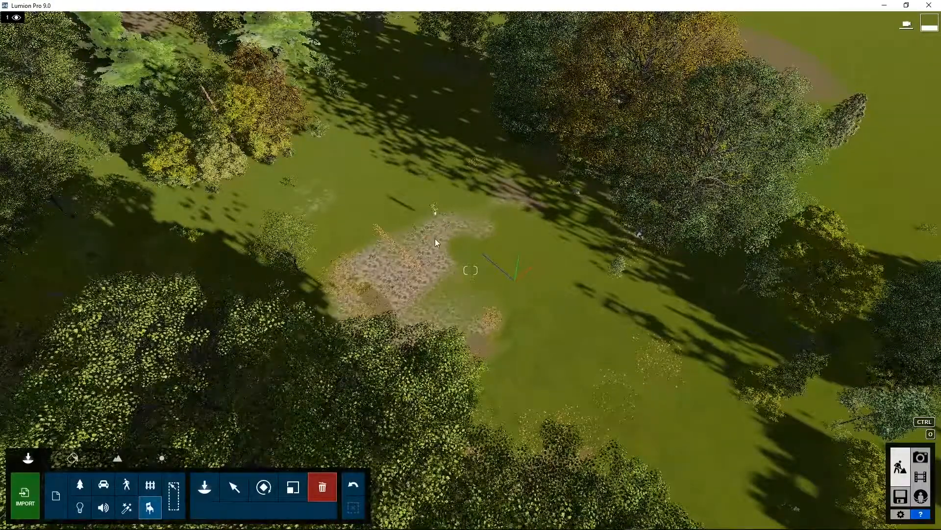
Select the remaining leaves, plants and other objects of all categories on the house site and delete them.
key("w")
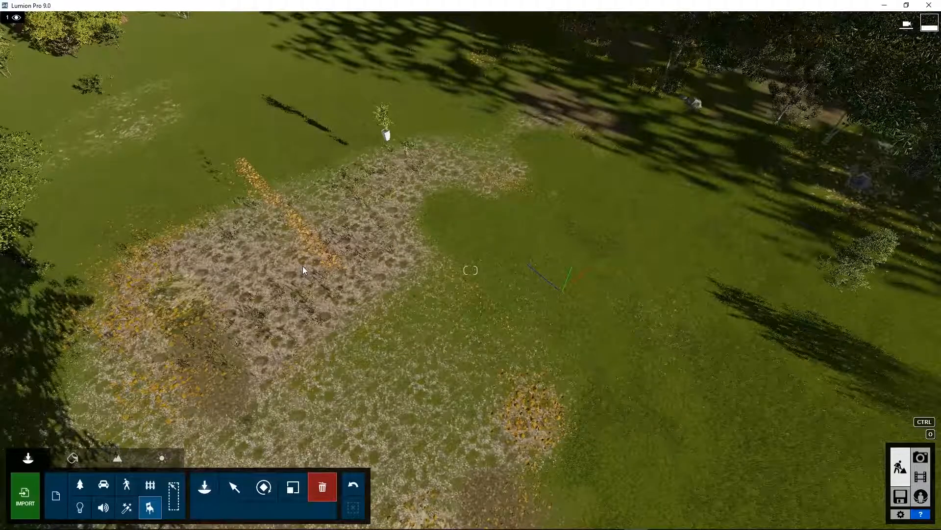
key("s")
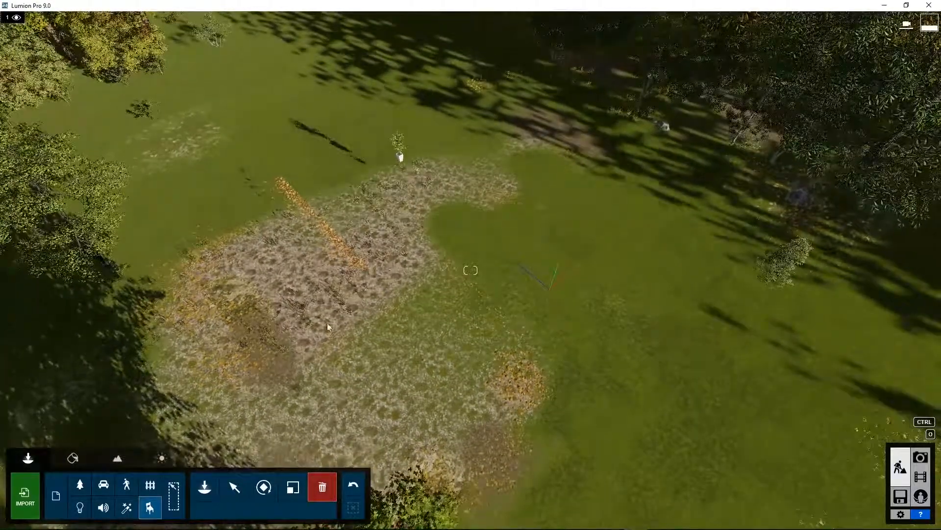
left_click(174, 496)
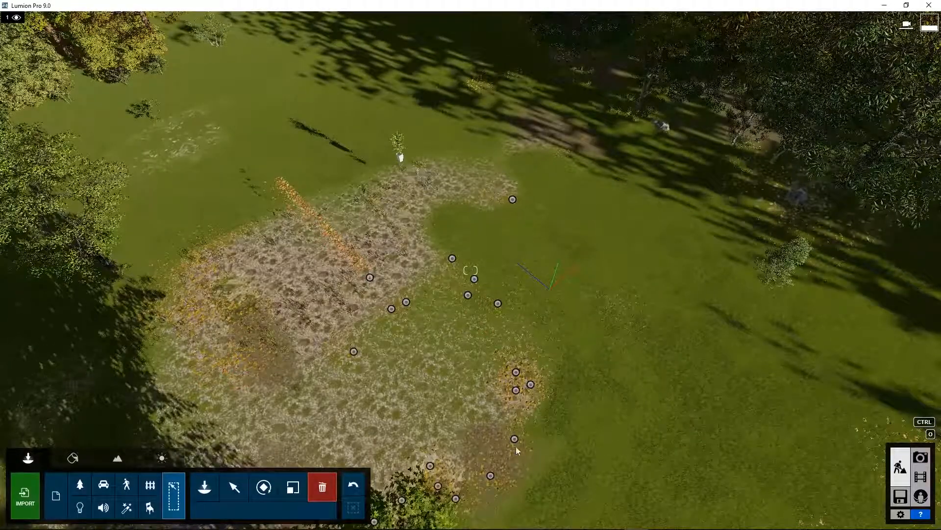
right_click_drag(454, 297, 454, 328)
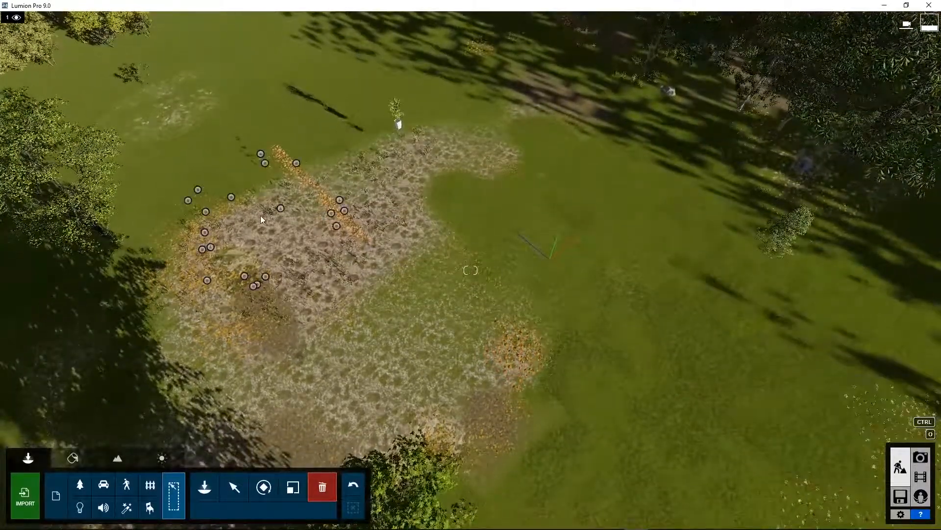
scroll(260, 216, "down", 2)
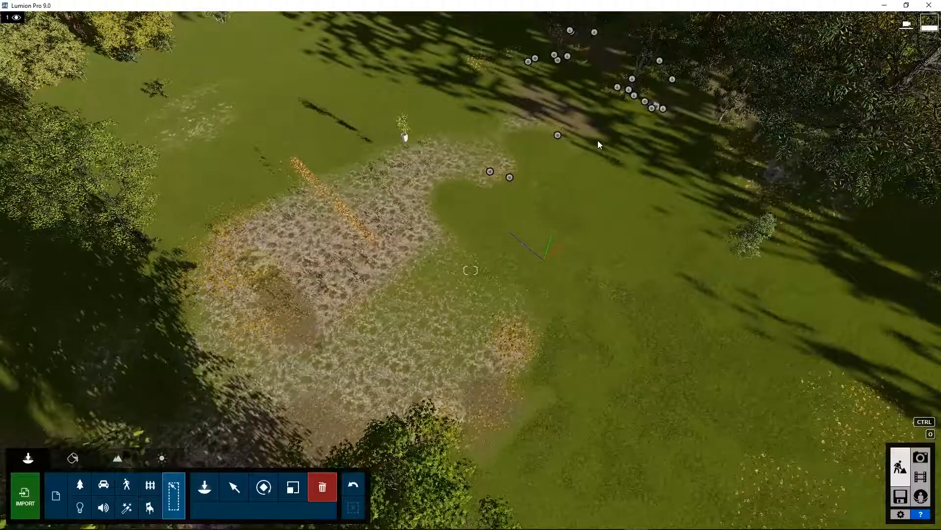
left_click_drag(604, 135, 157, 425, "ctrl")
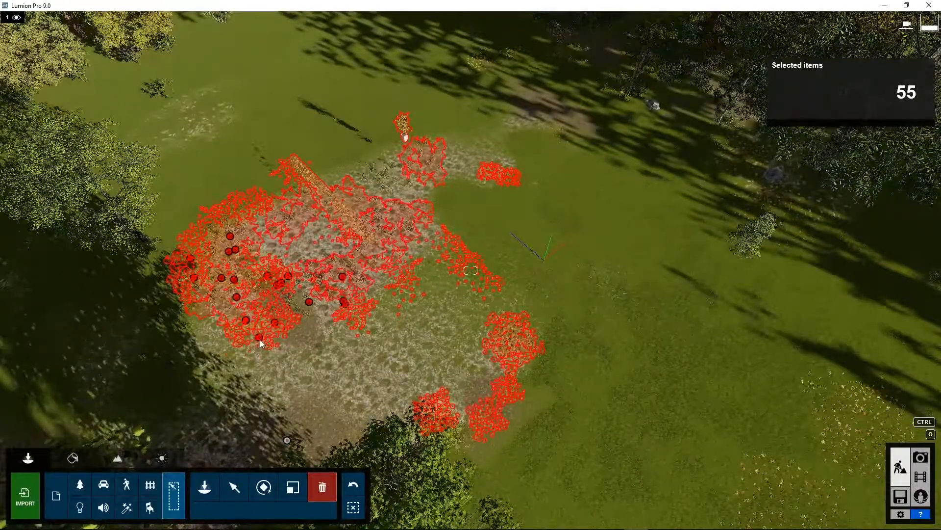
key("Delete")
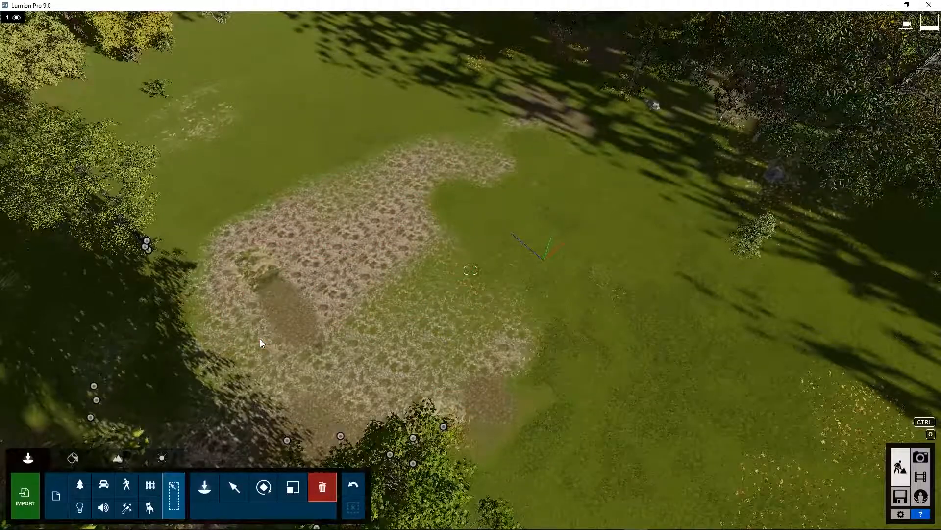
Place the imported Sunshine Canyon House model in the cleared area and move it onto the bare patch of the former house site.
left_click(207, 485)
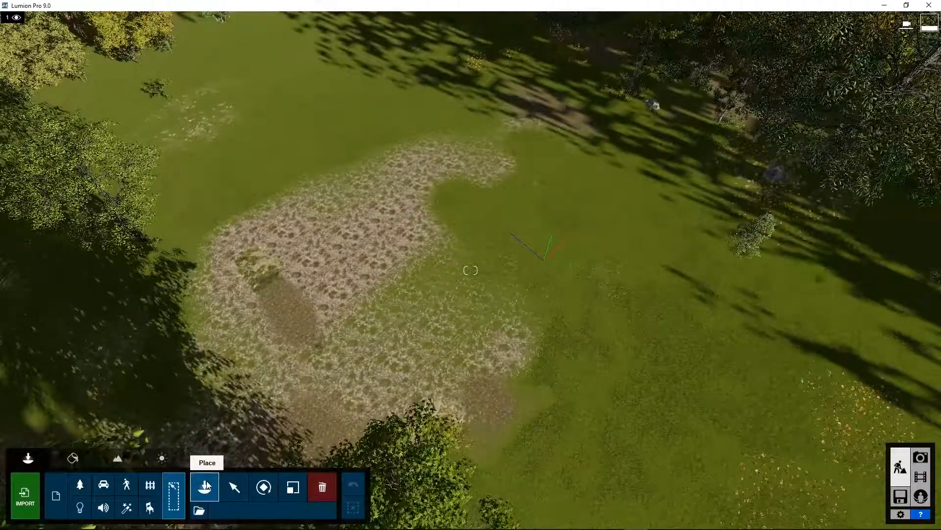
left_click(56, 481)
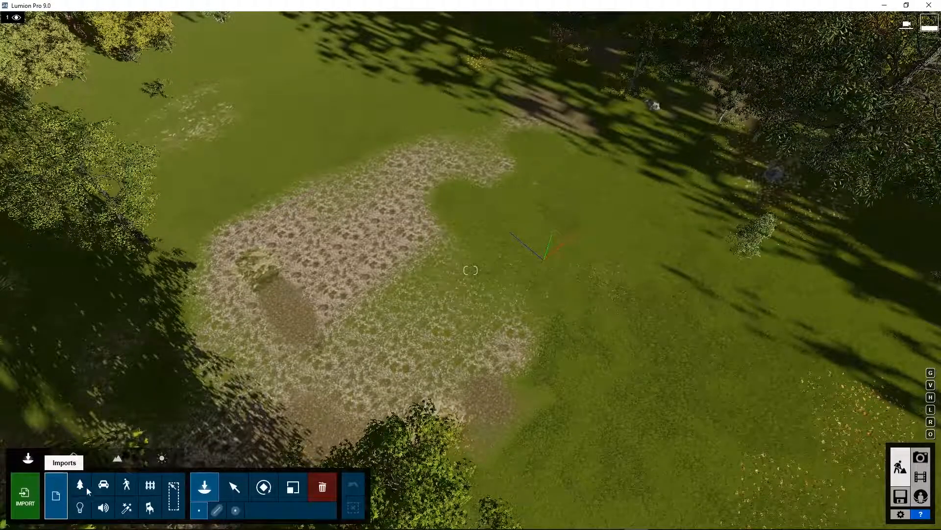
left_click(204, 486)
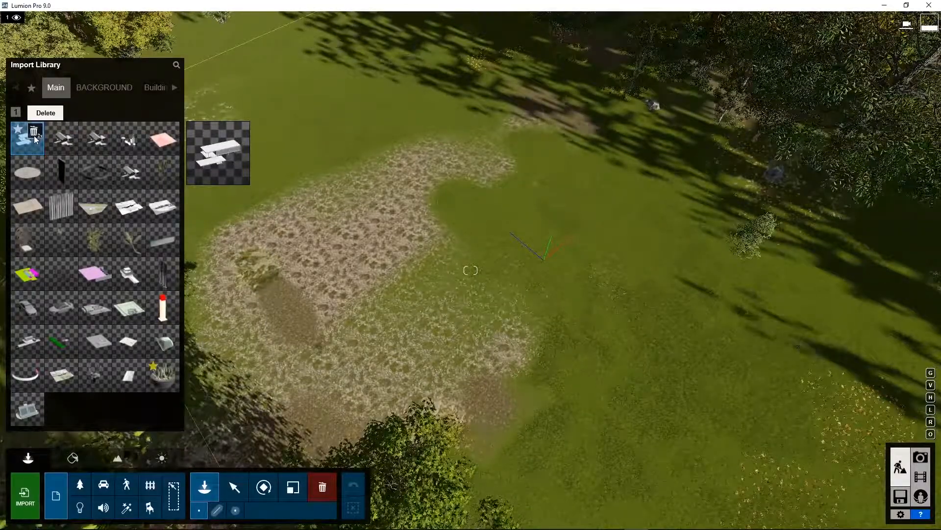
left_click(66, 141)
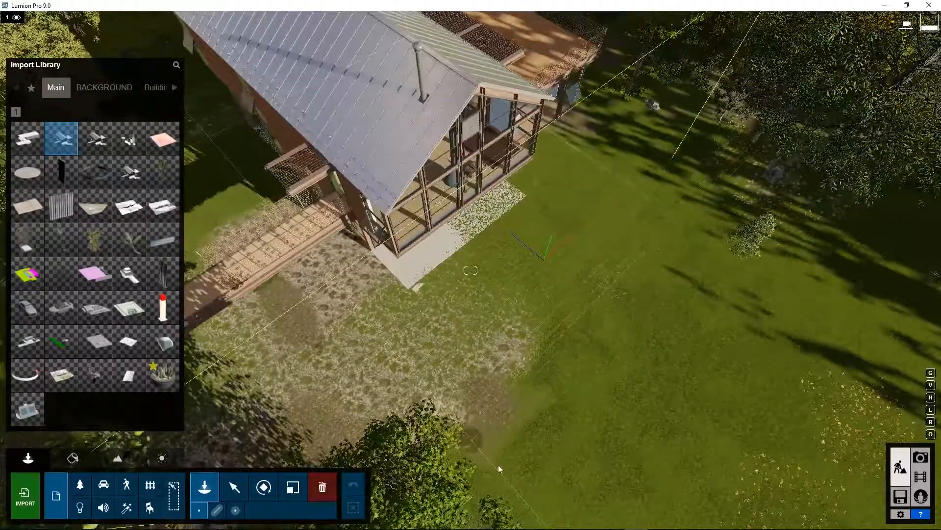
left_click(442, 299)
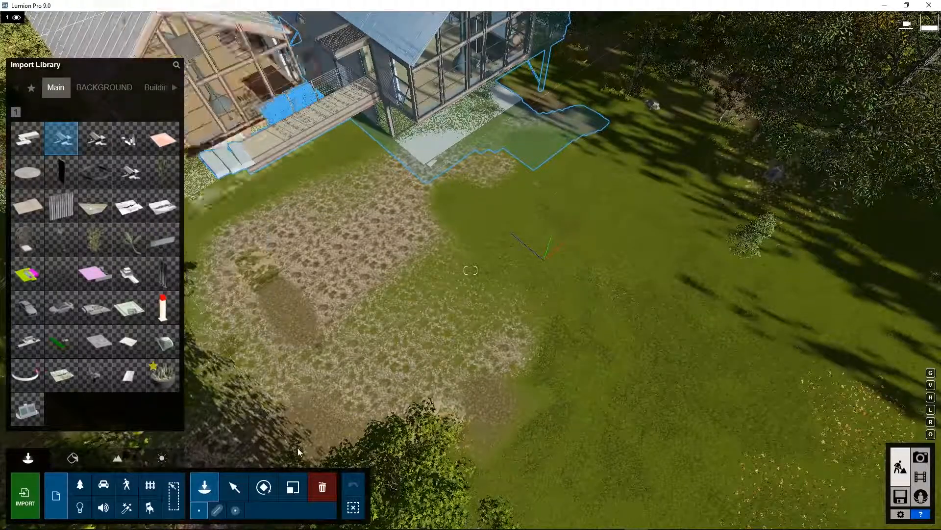
left_click(232, 487)
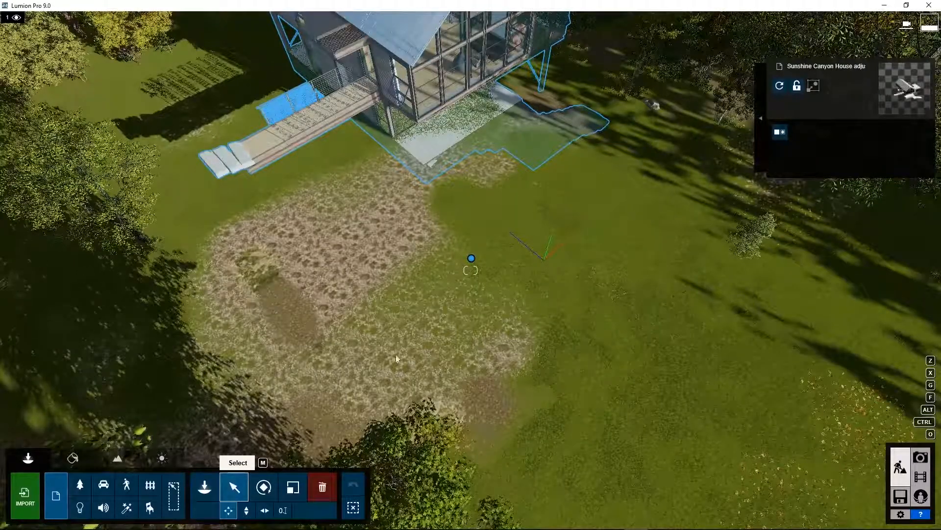
left_click_drag(471, 259, 427, 475)
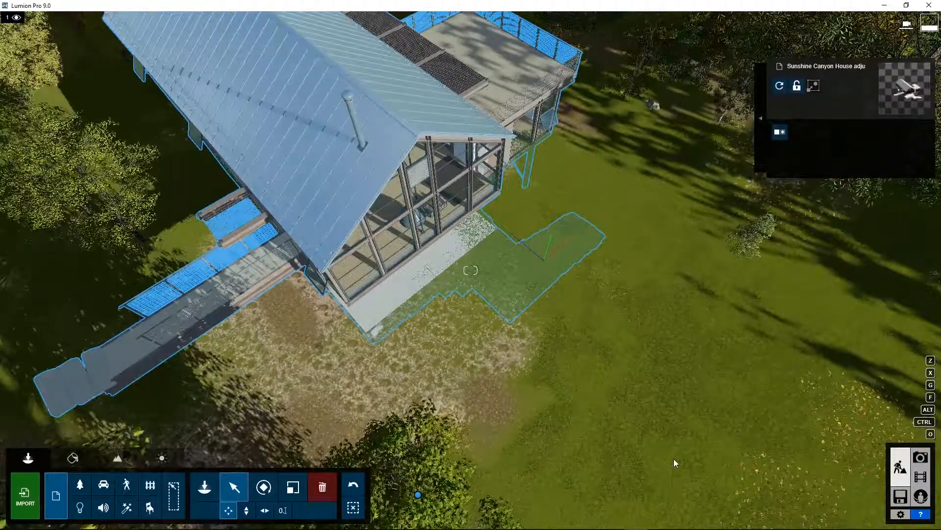
View the placed house and its surroundings from the front, with the camera set to 1.60 m eye level.
right_click_drag(674, 458, 674, 458)
key("w")
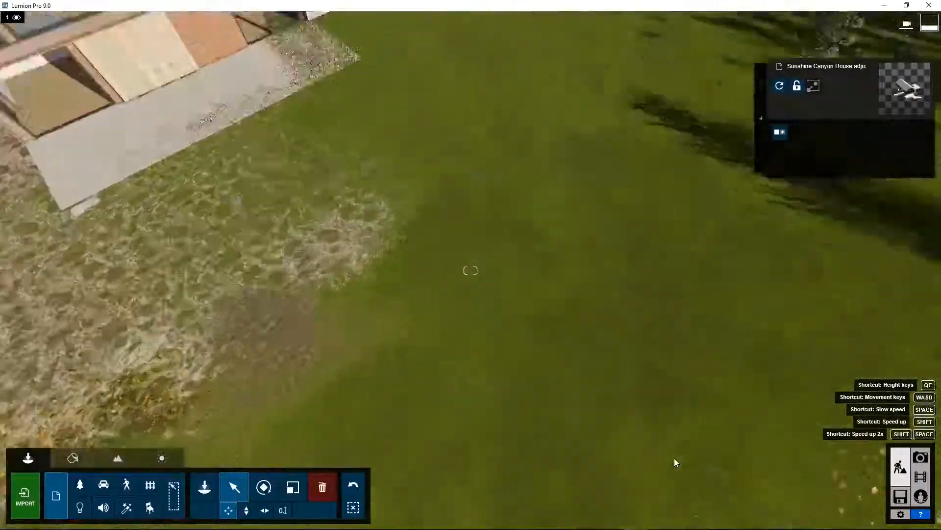
right_click_drag(590, 404, 520, 289)
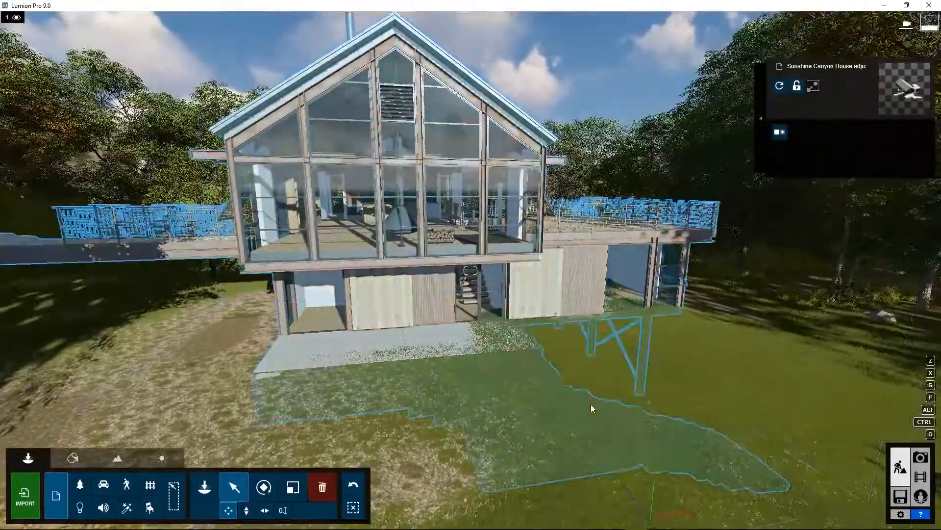
key("s")
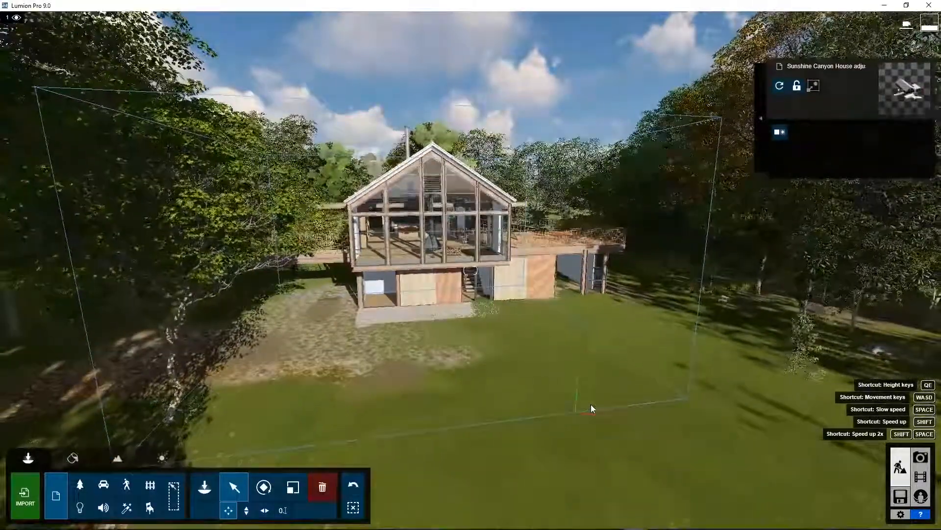
left_click(592, 406)
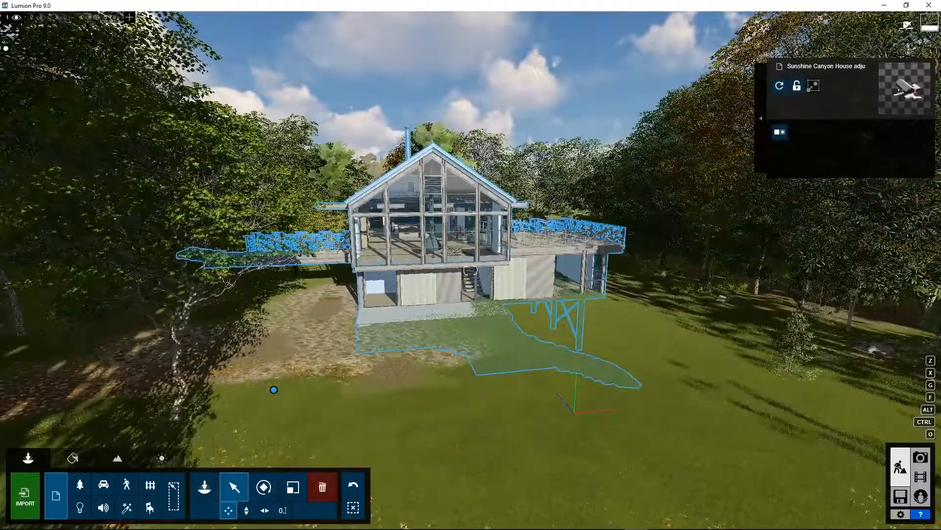
left_click(907, 23)
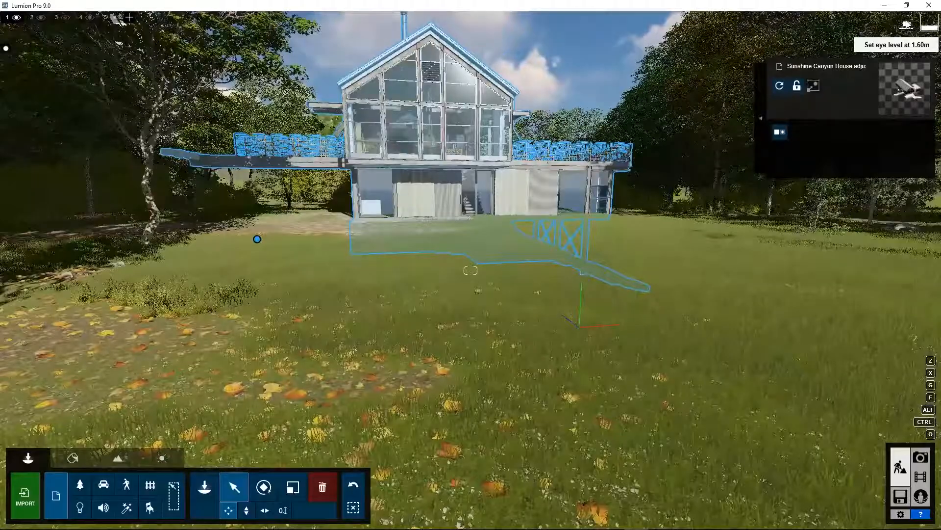
right_click_drag(535, 318, 571, 278)
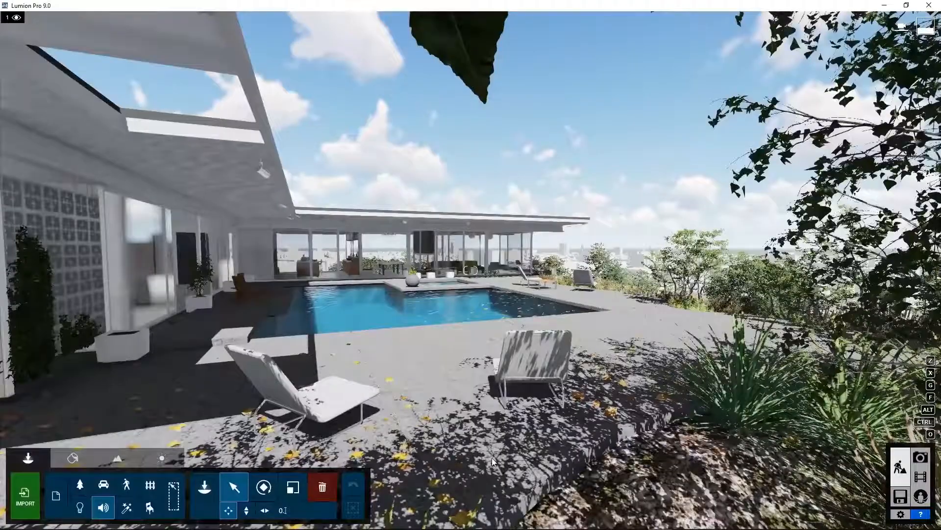